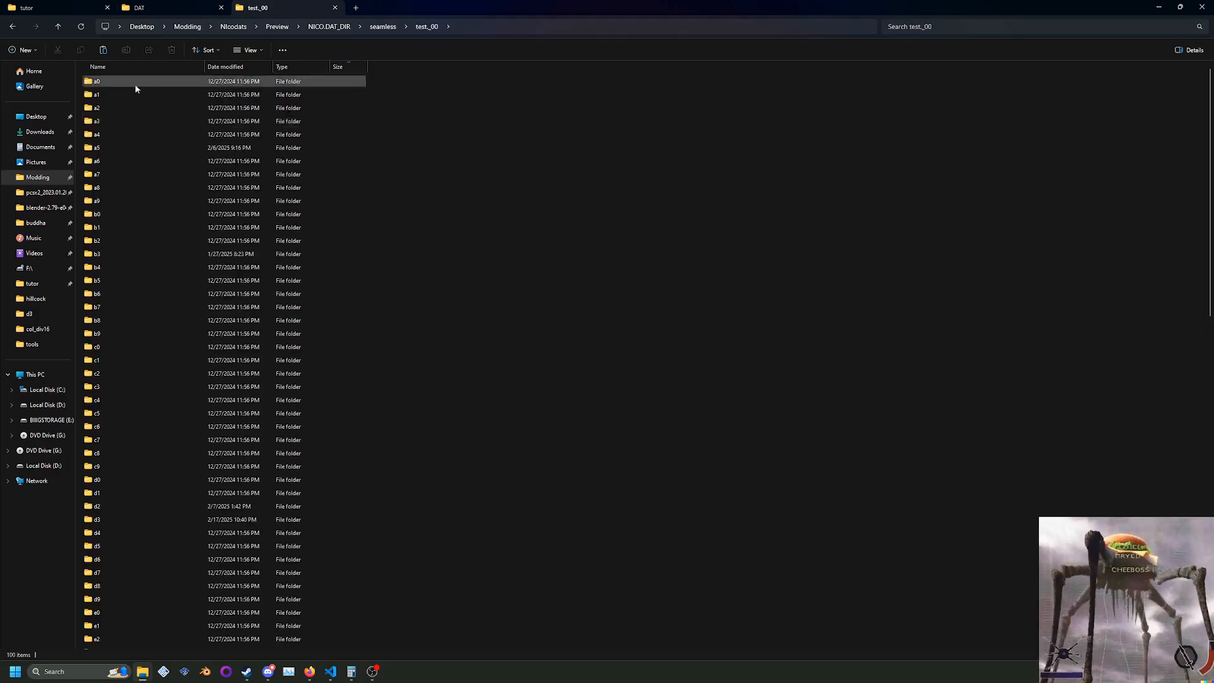
Browse the resources folder in NIcodats and look through its col_div16 subfolder.
key(alt+Left)
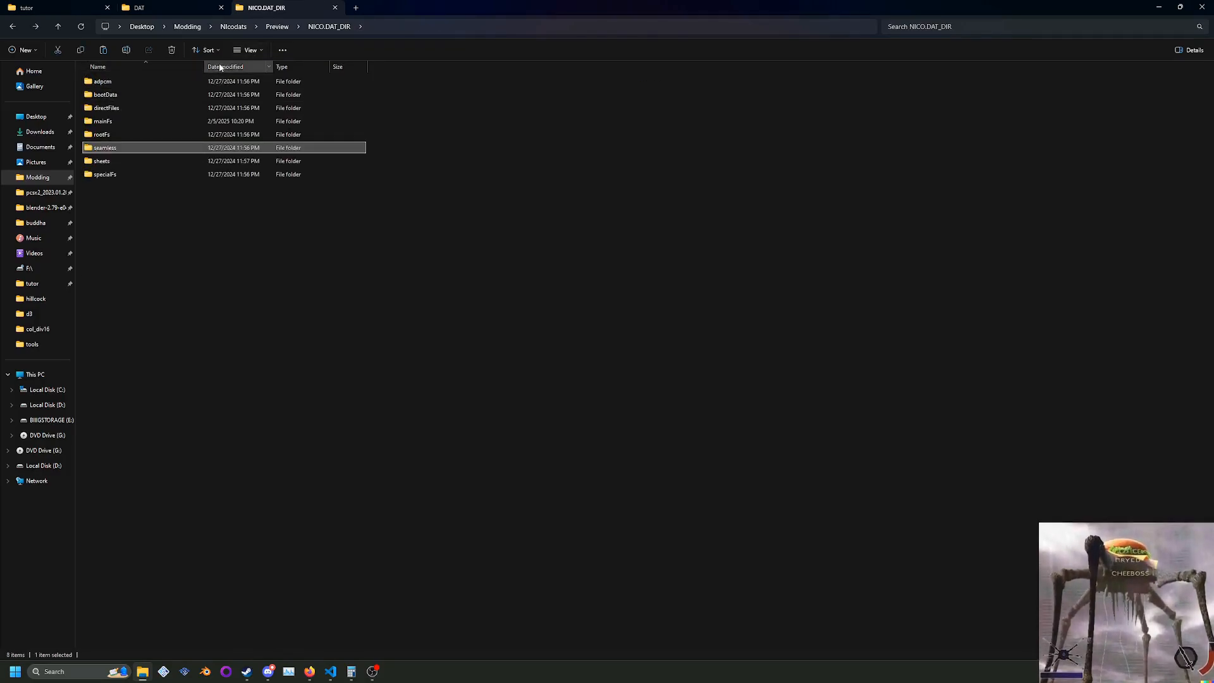
key(alt+Left)
key(alt+Left)
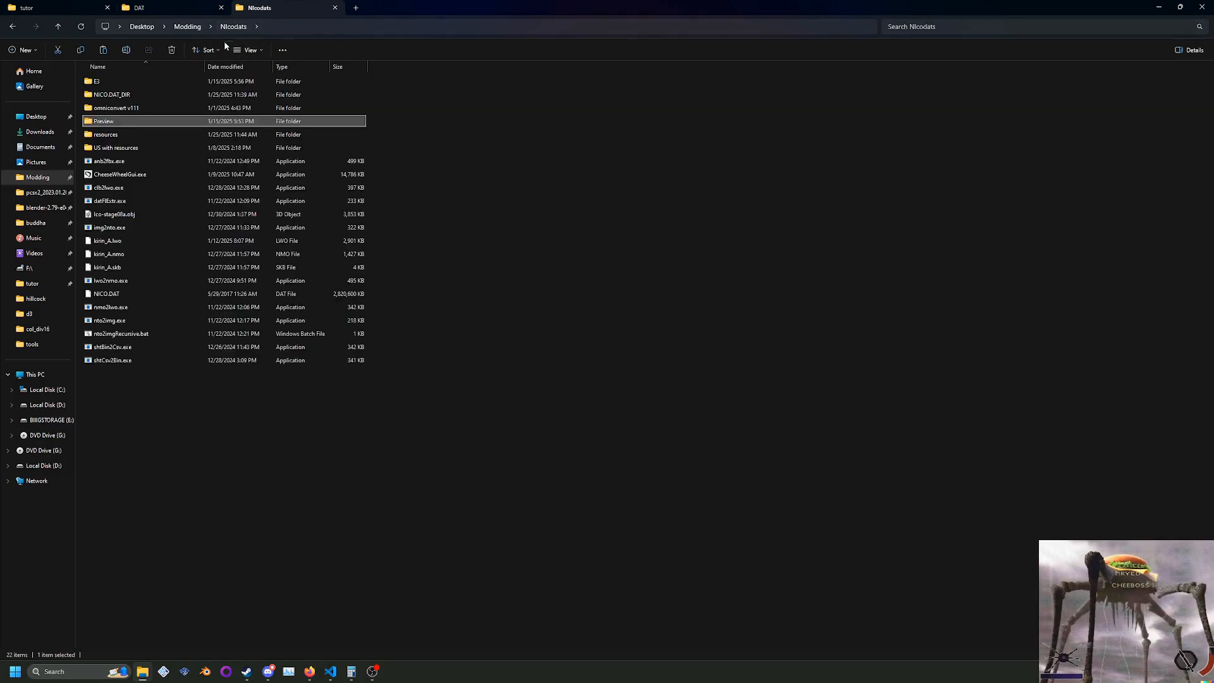
double_click(145, 134)
click(122, 133)
drag(411, 164, 334, 149)
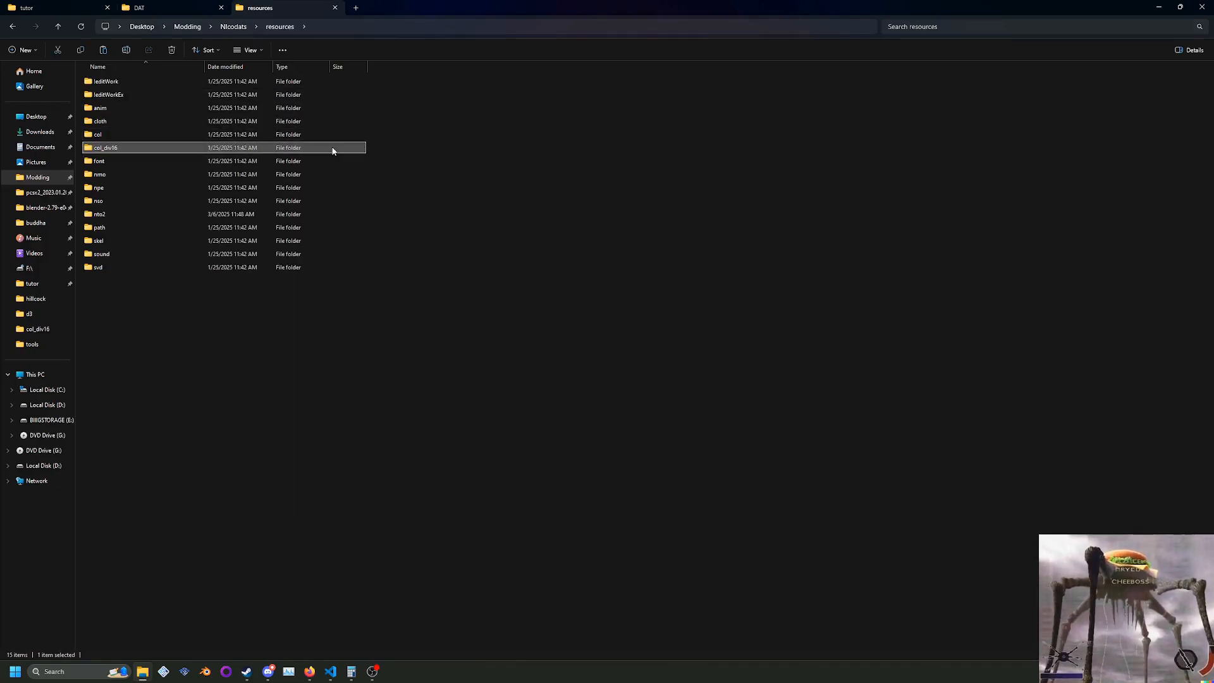
double_click(333, 149)
scroll(419, 278, down, 5)
scroll(416, 320, down, 5)
key(alt+Left)
key(alt+Left)
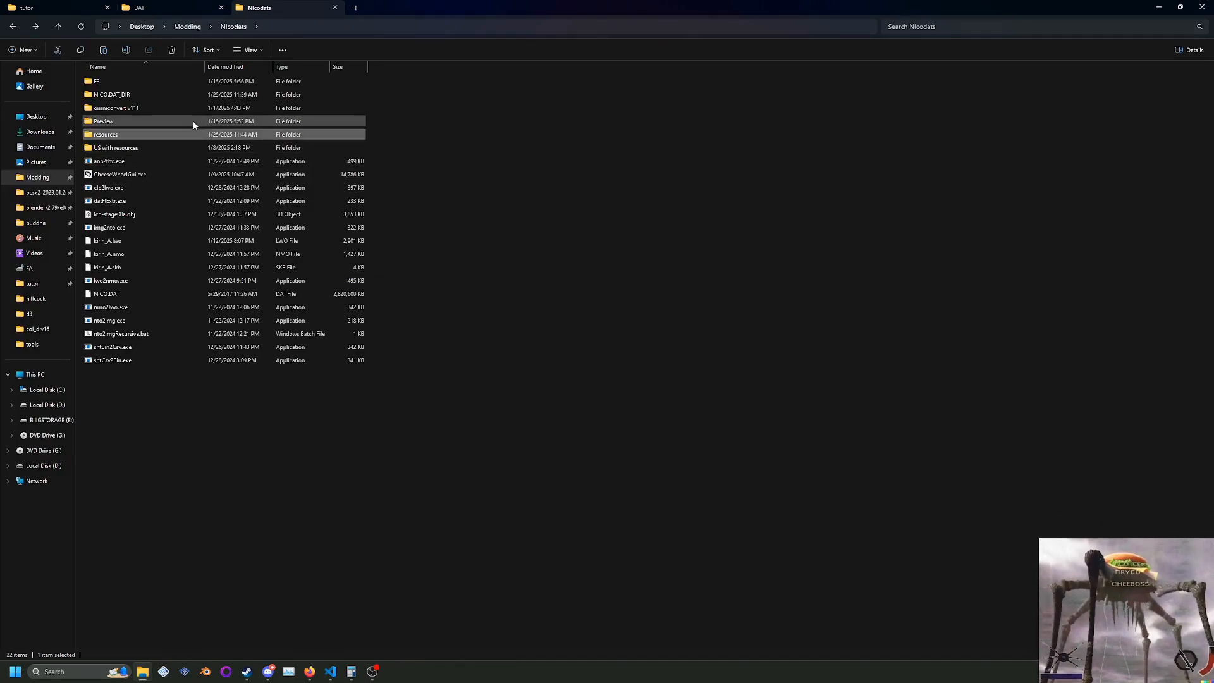
Open the f4 folder under Preview, NICO.DAT_DIR, seamless, test._00.
double_click(192, 121)
double_click(158, 82)
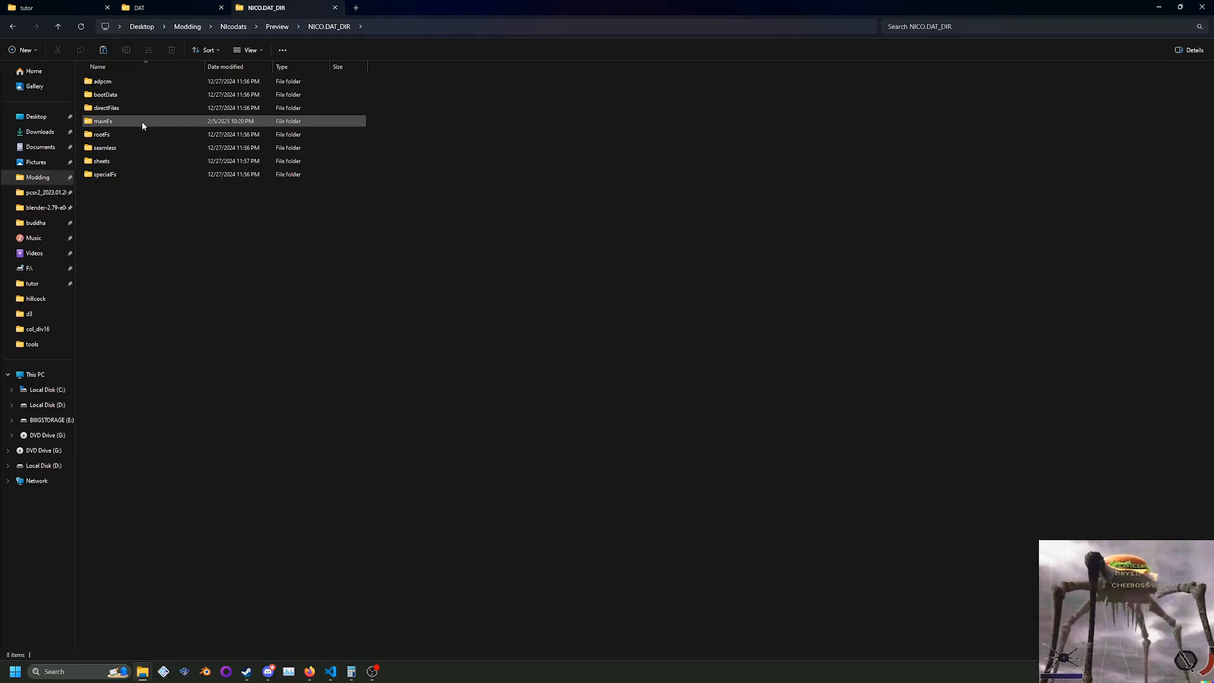
double_click(139, 149)
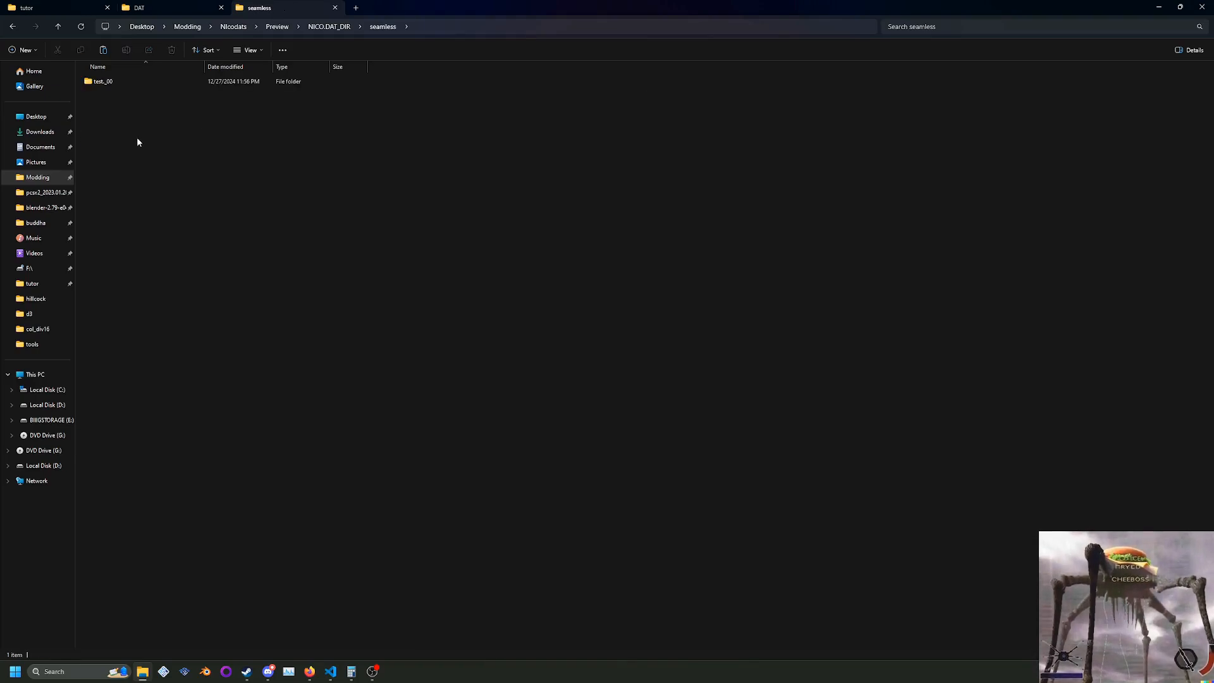
double_click(145, 82)
scroll(208, 266, down, 10)
scroll(191, 294, down, 4)
double_click(171, 243)
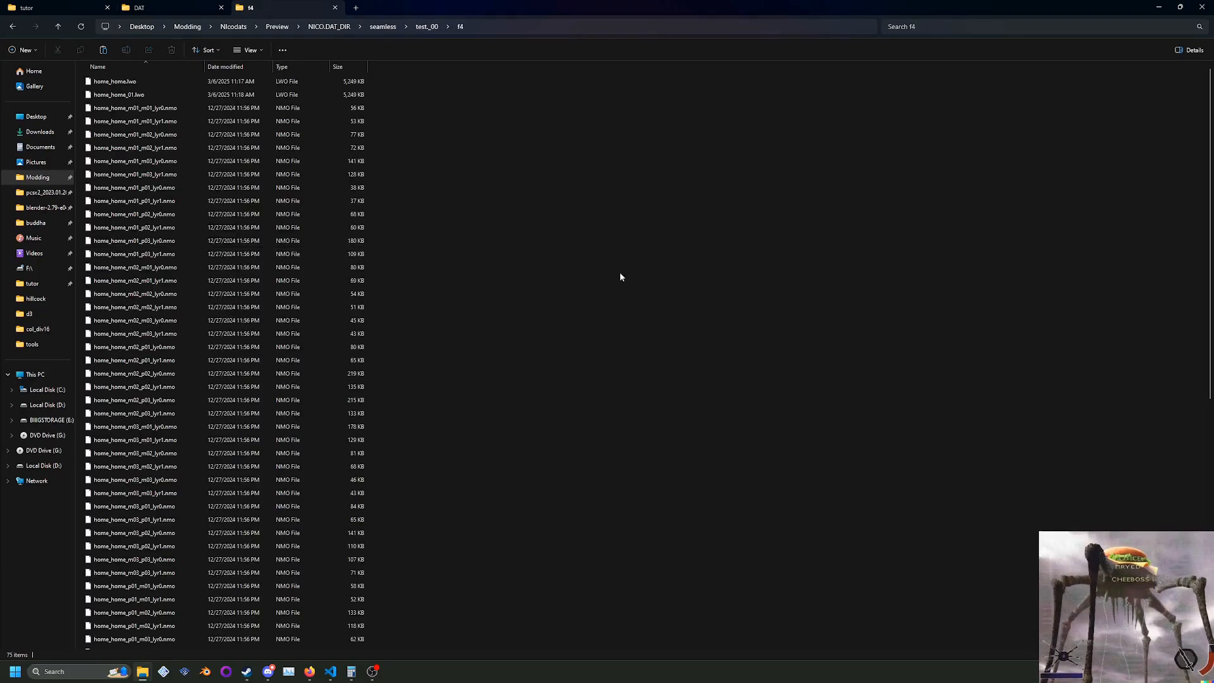
Delete the old home_home.lwo and home_home_01.lwo files from the f4 folder.
click(335, 83)
right_click(324, 95)
click(398, 100)
Open a command prompt in the f4 folder and place its window clear of the file list.
scroll(313, 152, down, 10)
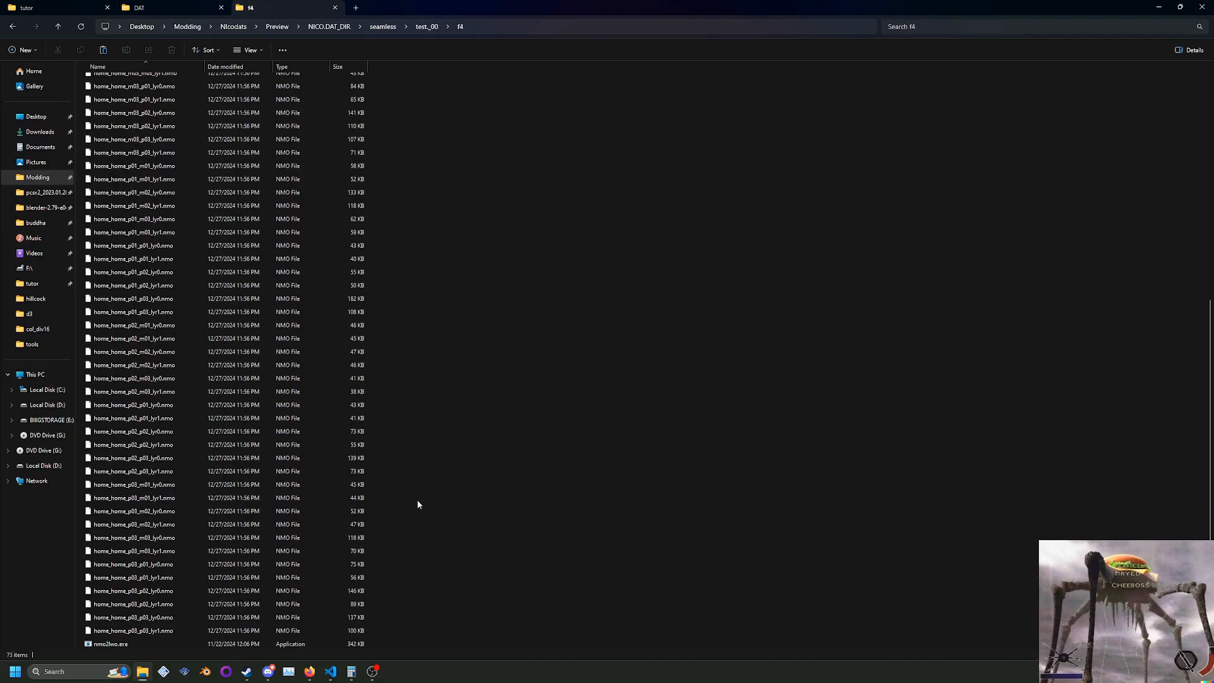
scroll(473, 300, up, 7)
scroll(354, 253, down, 7)
click(504, 27)
text(cmd)
key(Return)
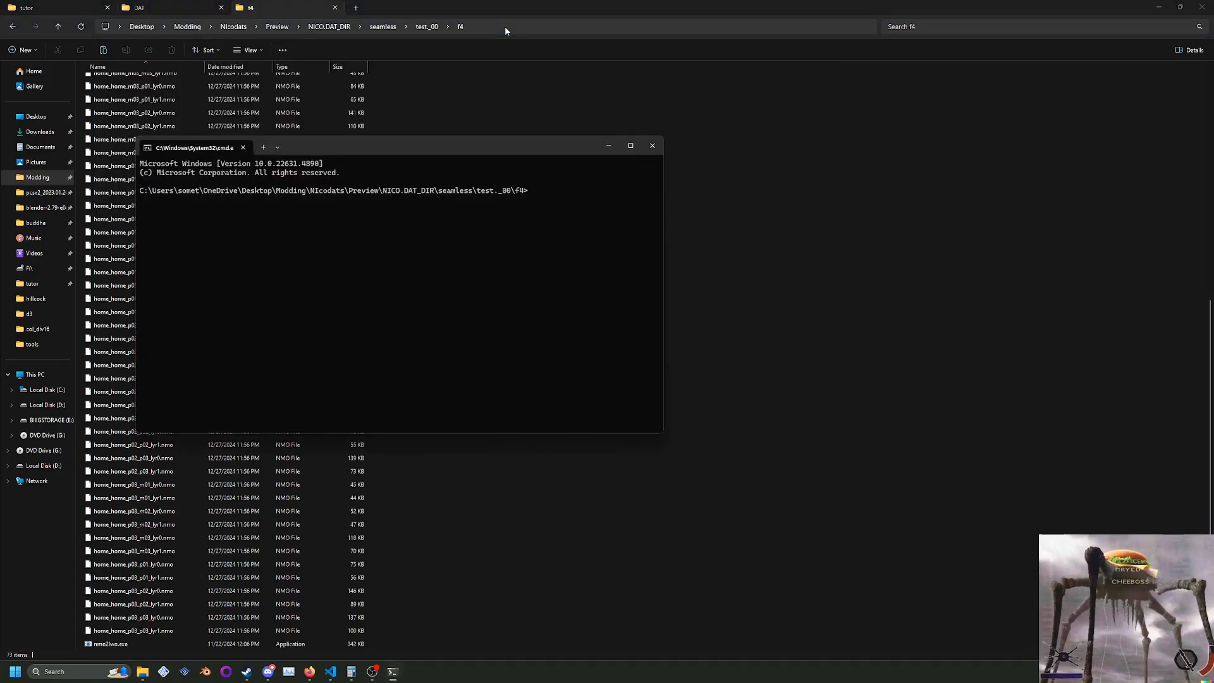
drag(445, 143, 839, 175)
Convert the home_home_ NMO files into one LWO by running .\nmo2lwo -i home_home_.
text(.\nmo2lwo -i home_home_)
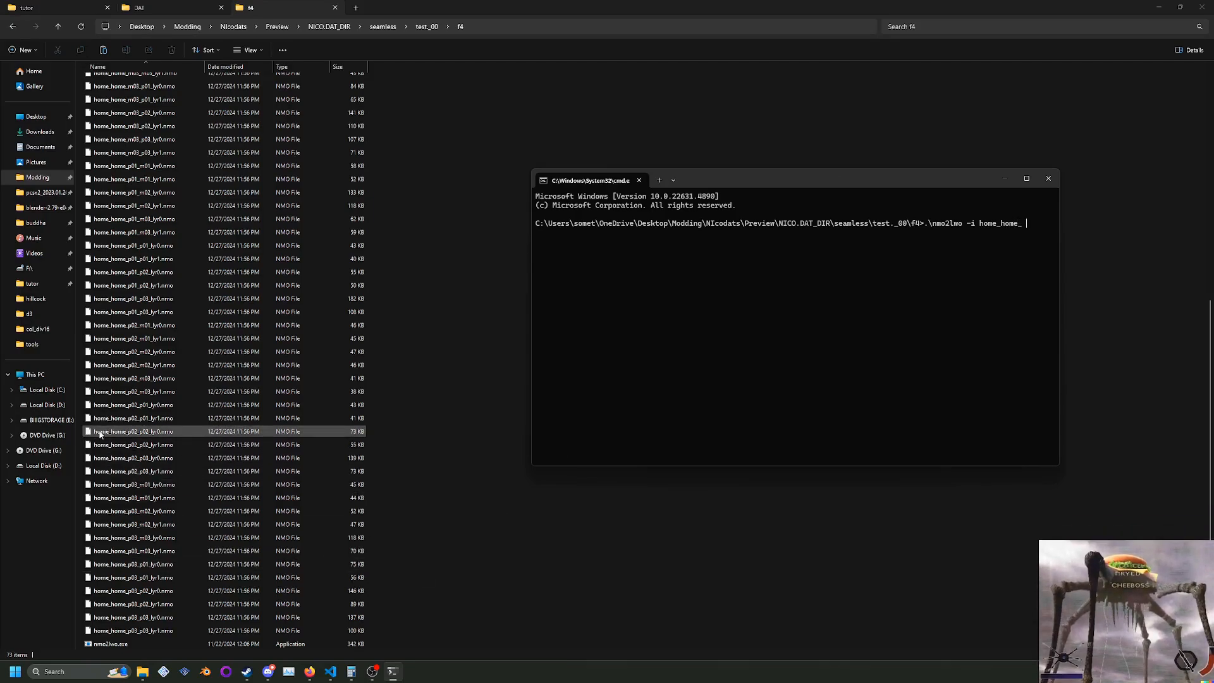
drag(439, 114, 265, 313)
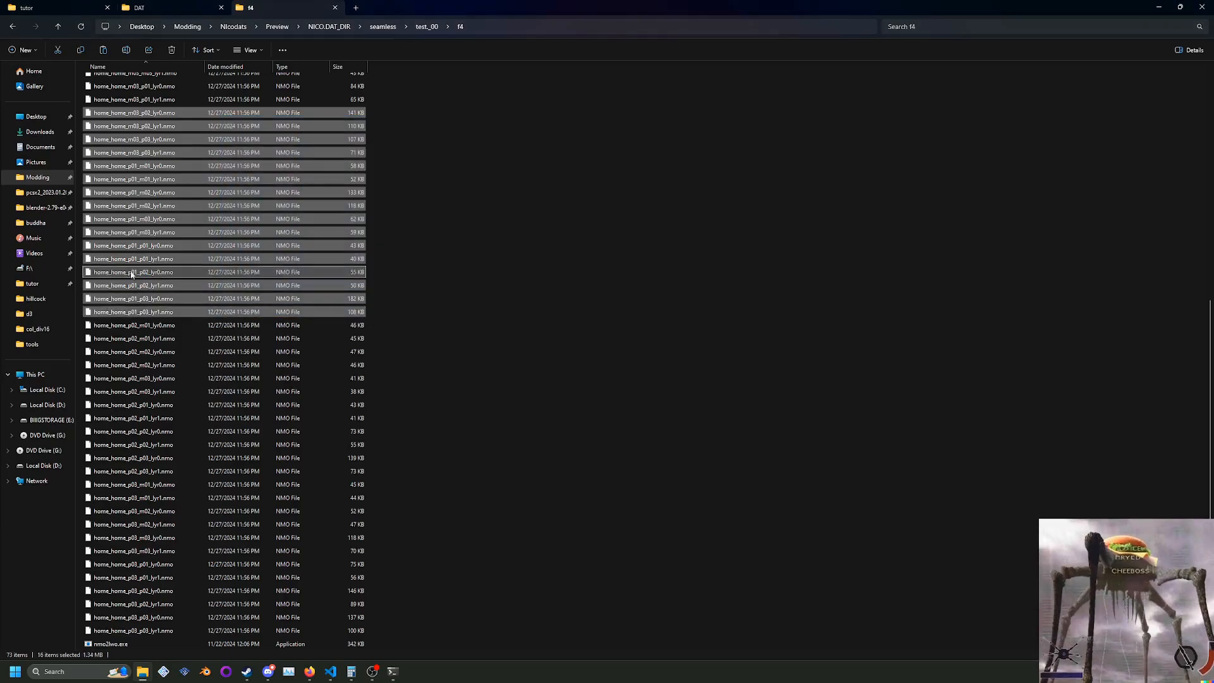
click(236, 262)
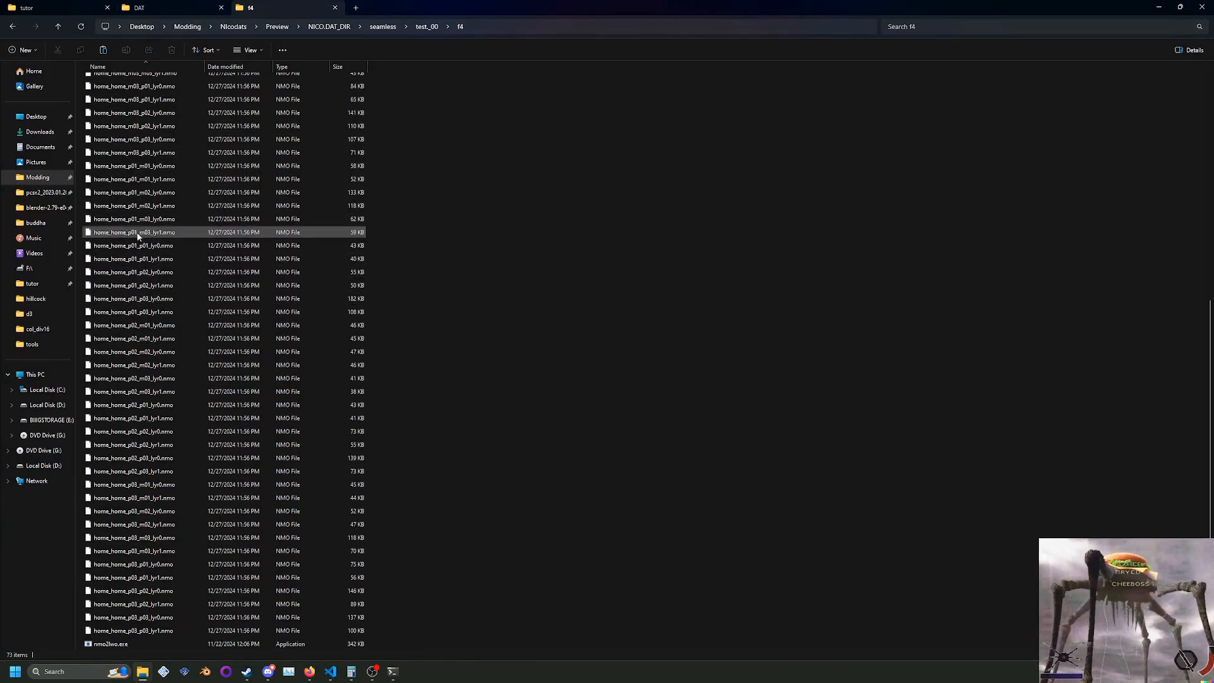
scroll(204, 310, up, 10)
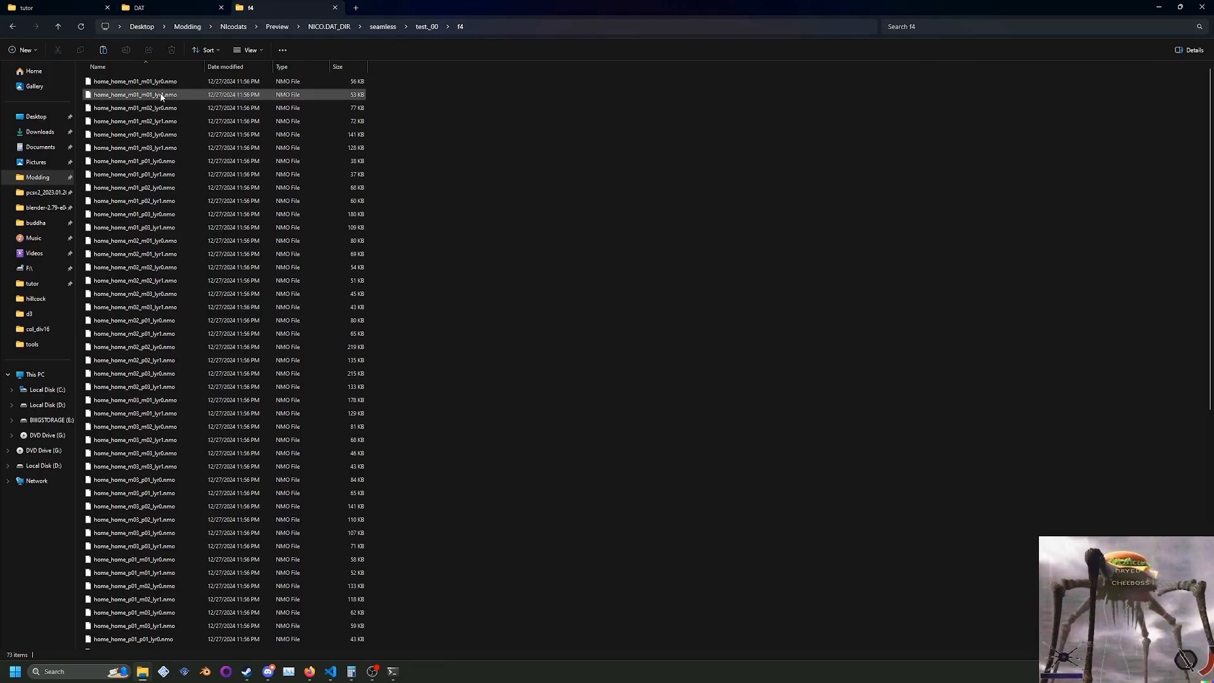
scroll(407, 599, down, 7)
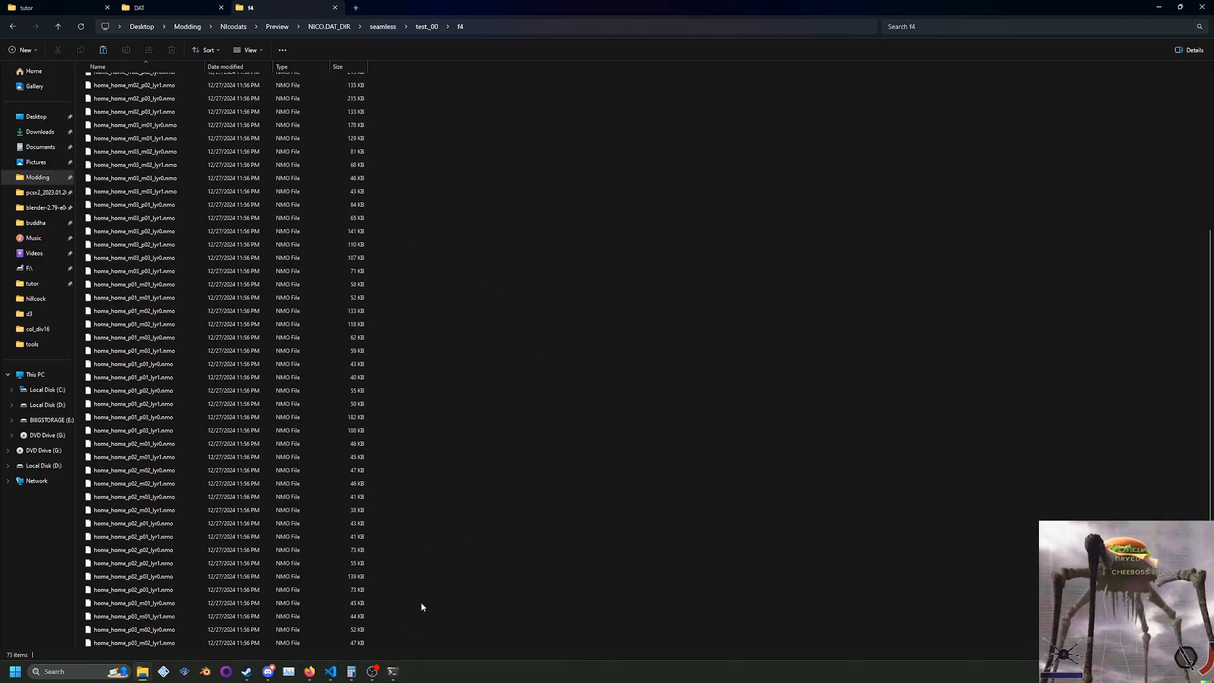
key(alt+Tab)
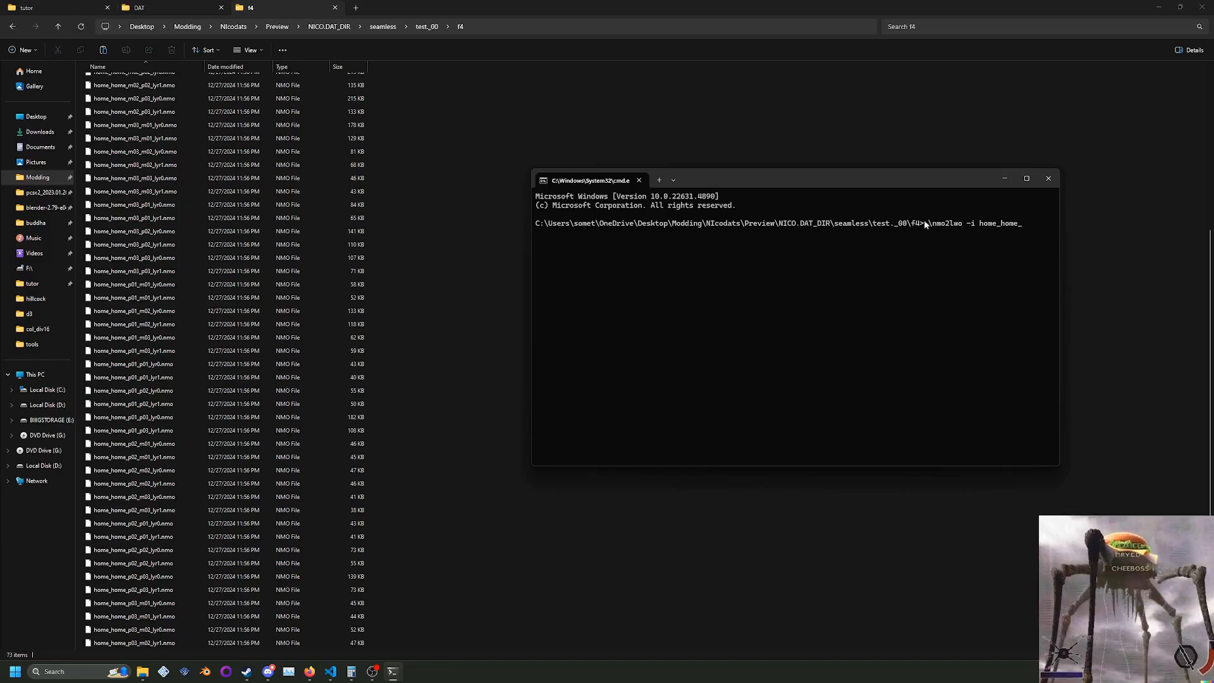
key(Return)
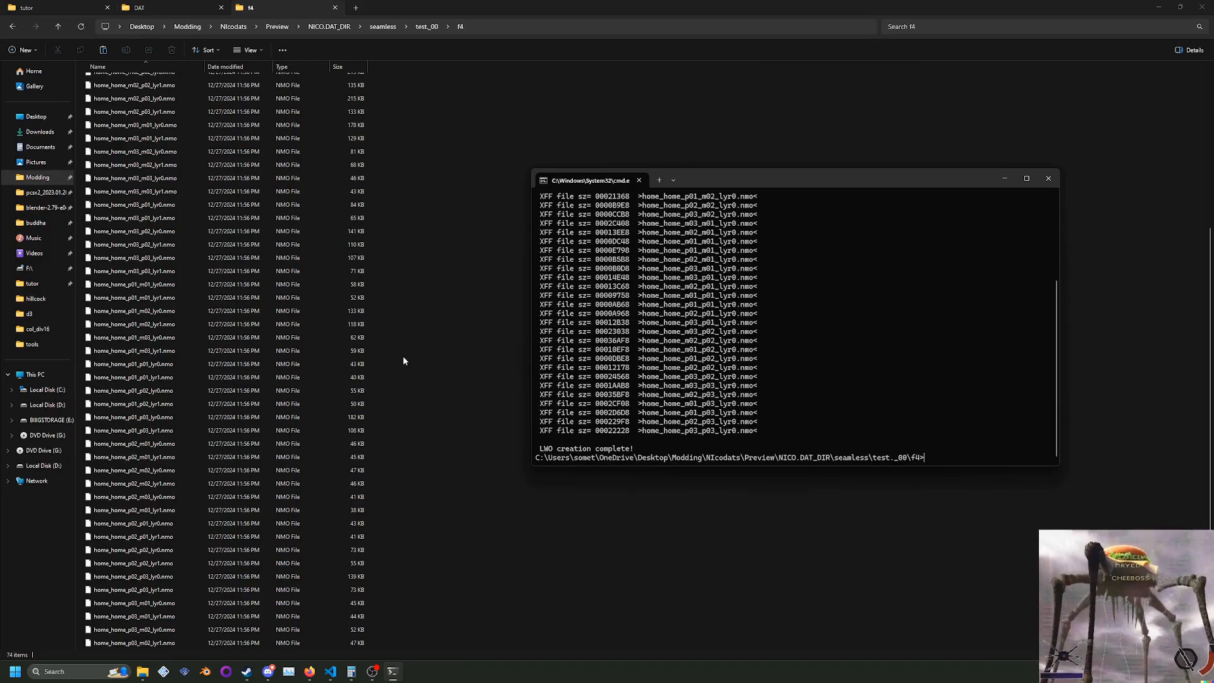
scroll(420, 412, down, 4)
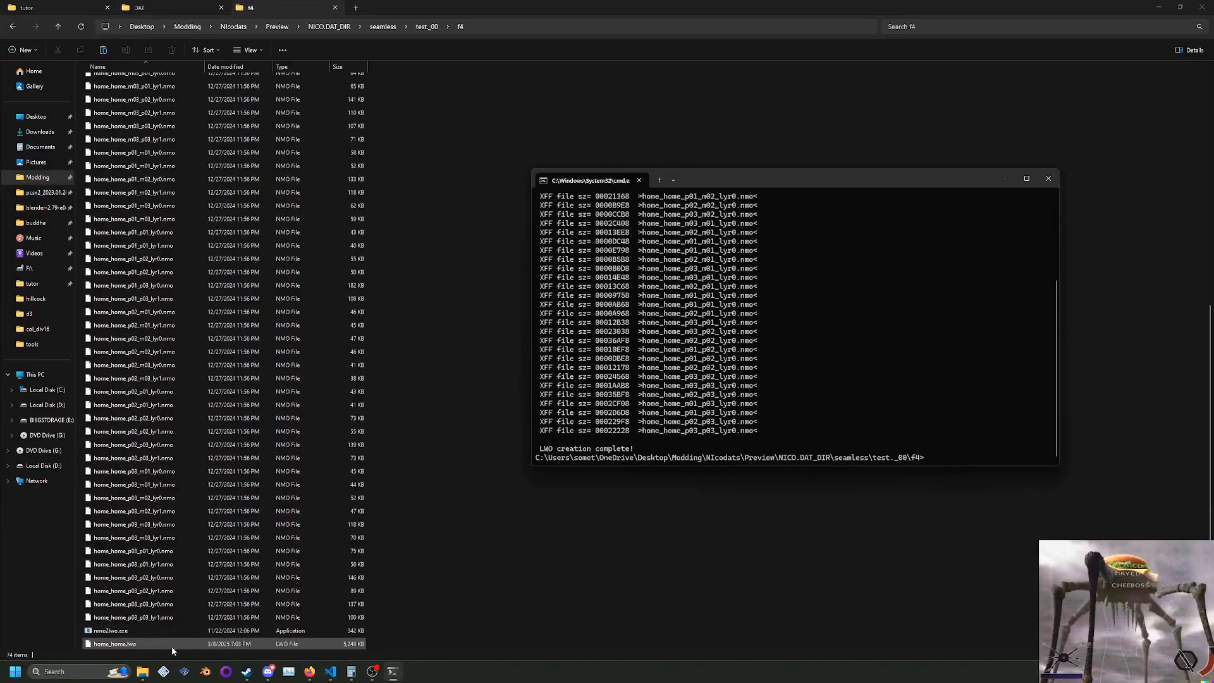
Delete the newly generated home_home.lwo from the f4 folder.
click(172, 645)
right_click(265, 644)
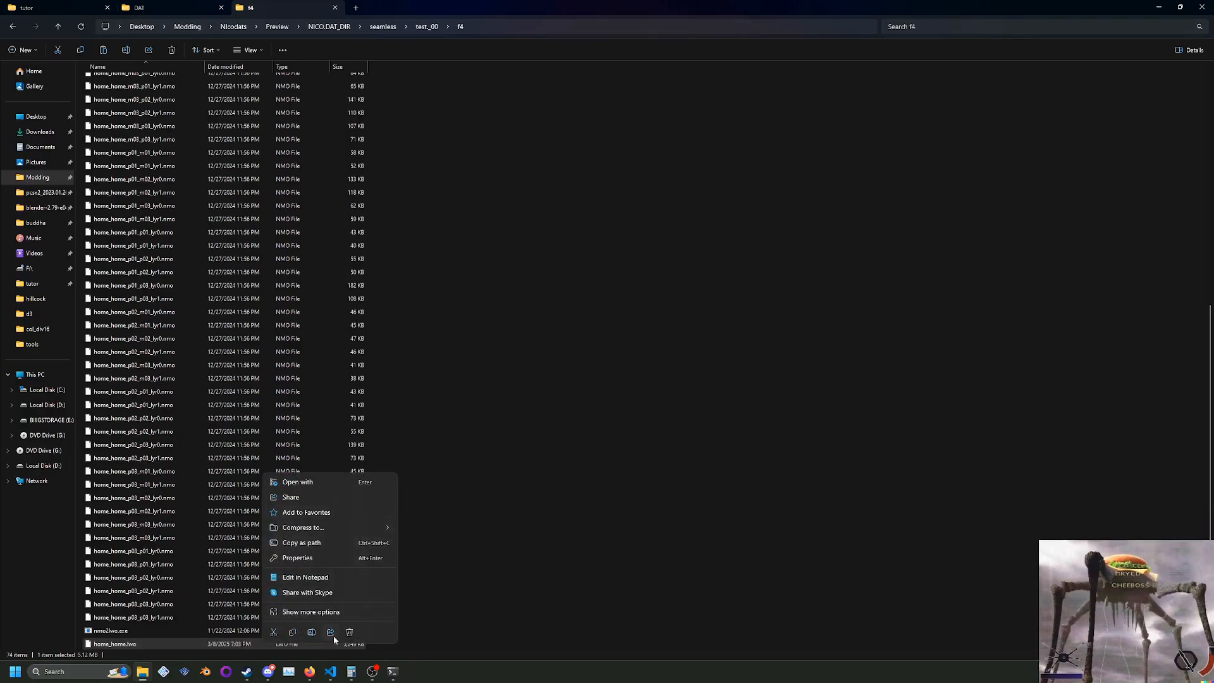
click(349, 633)
Run .\nmo2lwo -i home_home_ -q f4 -p C:/nto/ to convert with quadrant and texture path set.
click(393, 672)
key(Up)
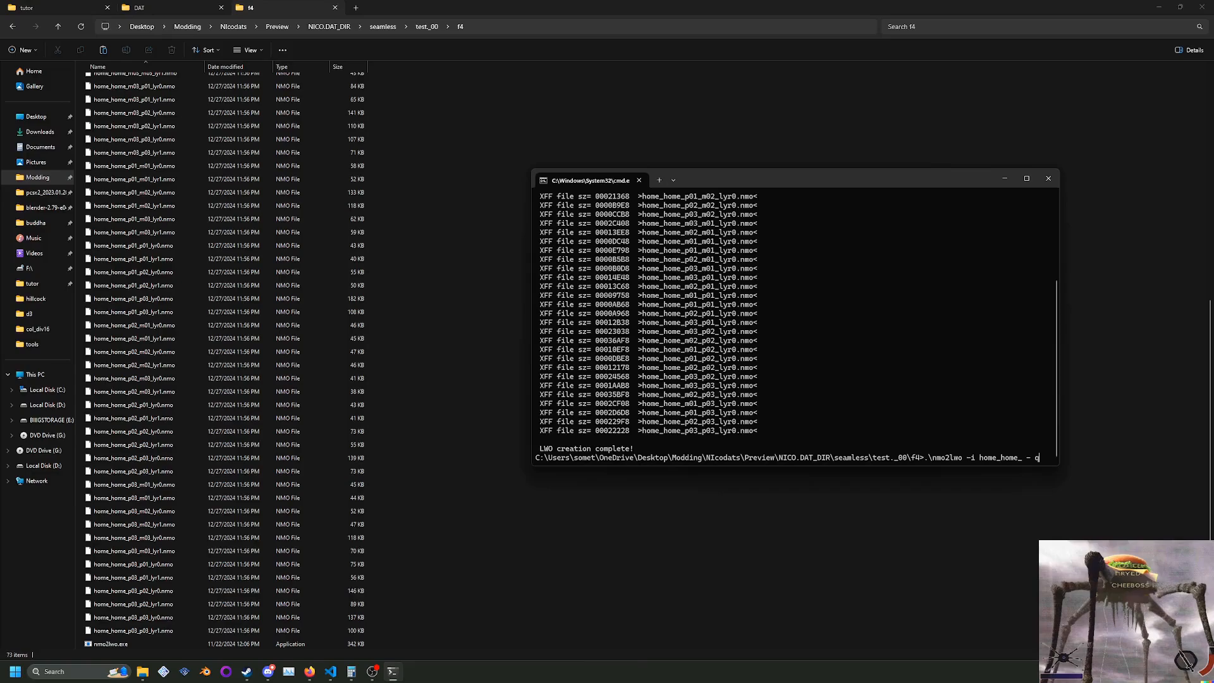
text(-q f4)
key(Return)
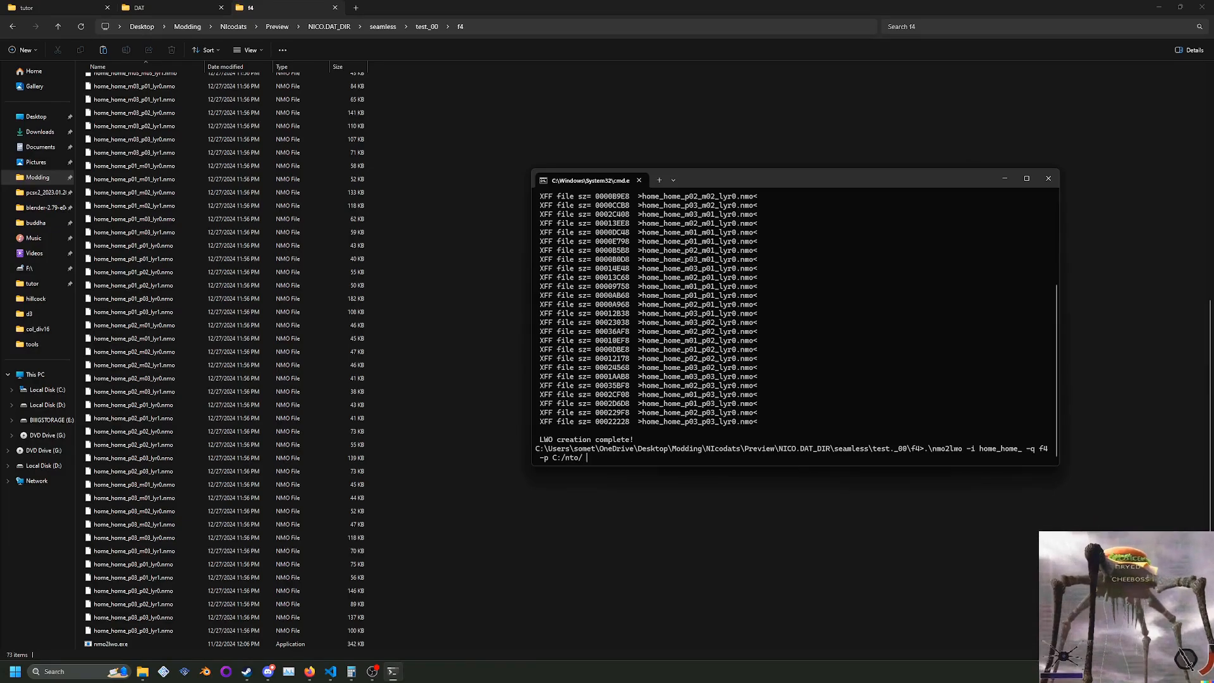
key(Escape)
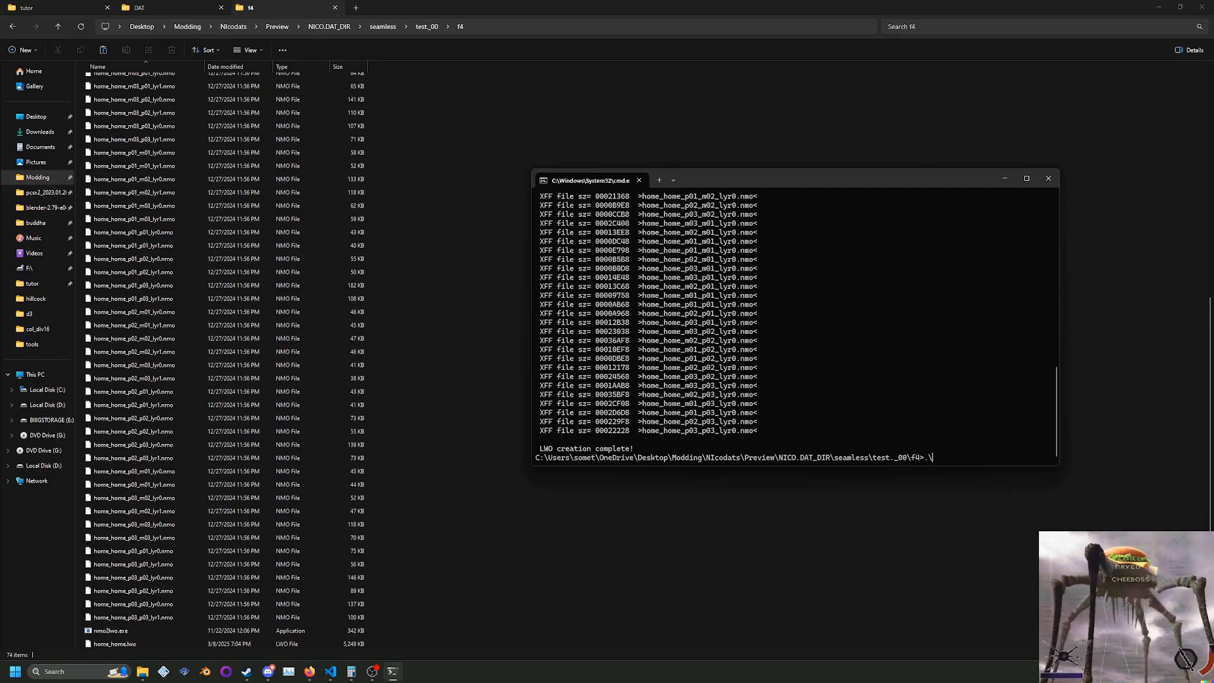
Run .\nmo2lwo without arguments and examine its help text, especially the -l layer number option.
key(Return)
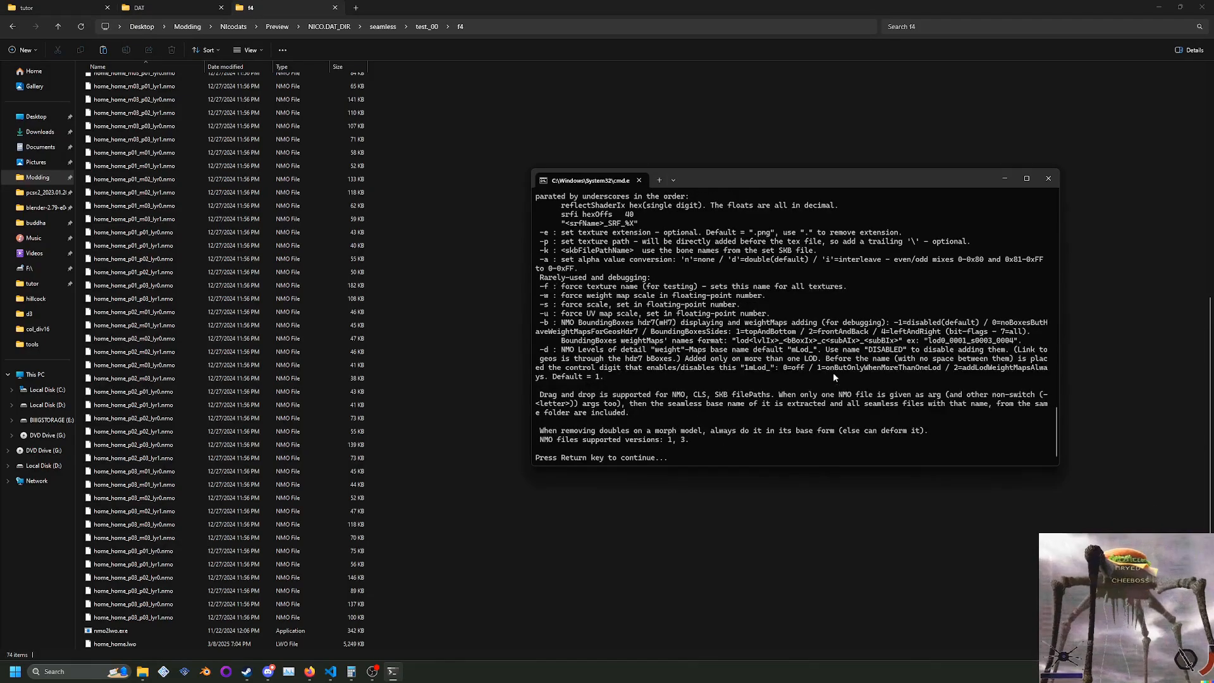
scroll(833, 378, up, 15)
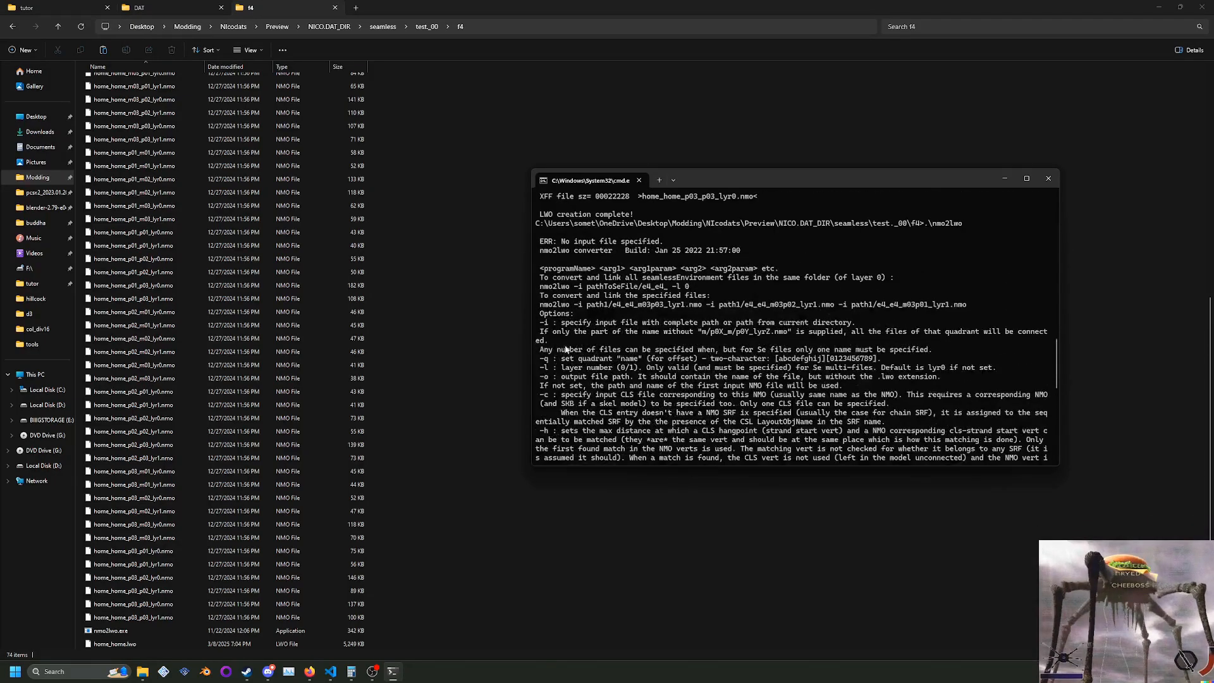
drag(545, 368, 672, 368)
click(671, 369)
drag(591, 368, 1002, 363)
drag(618, 368, 638, 368)
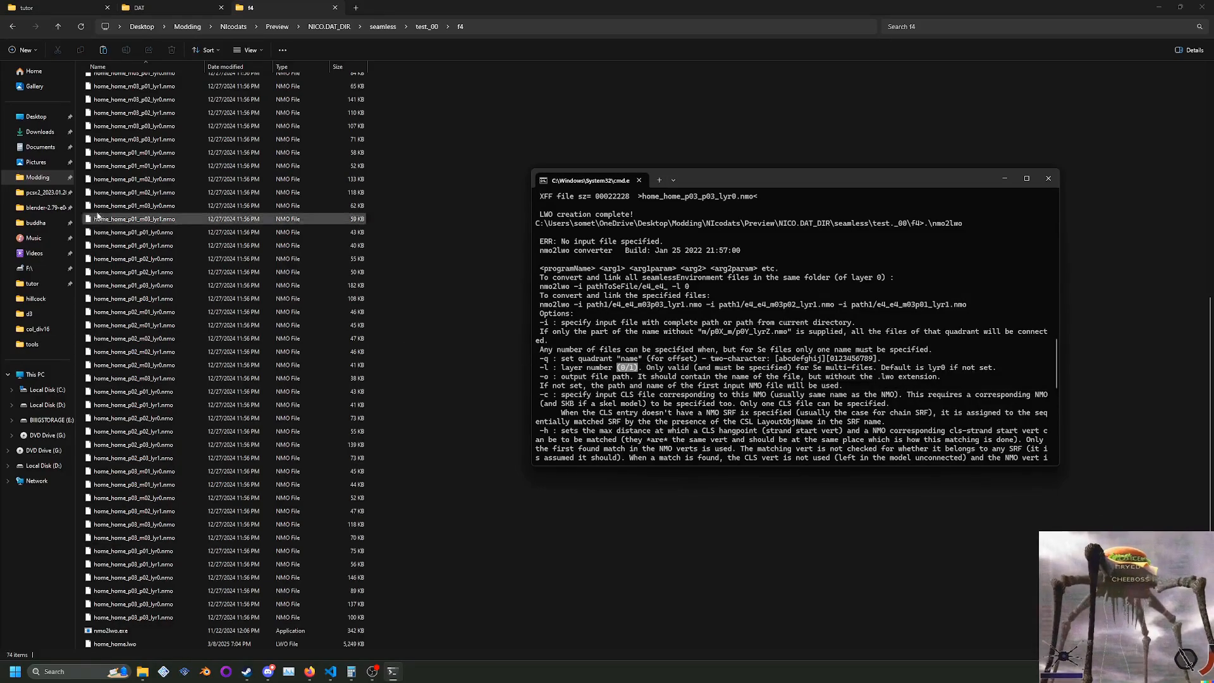
scroll(194, 270, up, 10)
scroll(751, 388, down, 15)
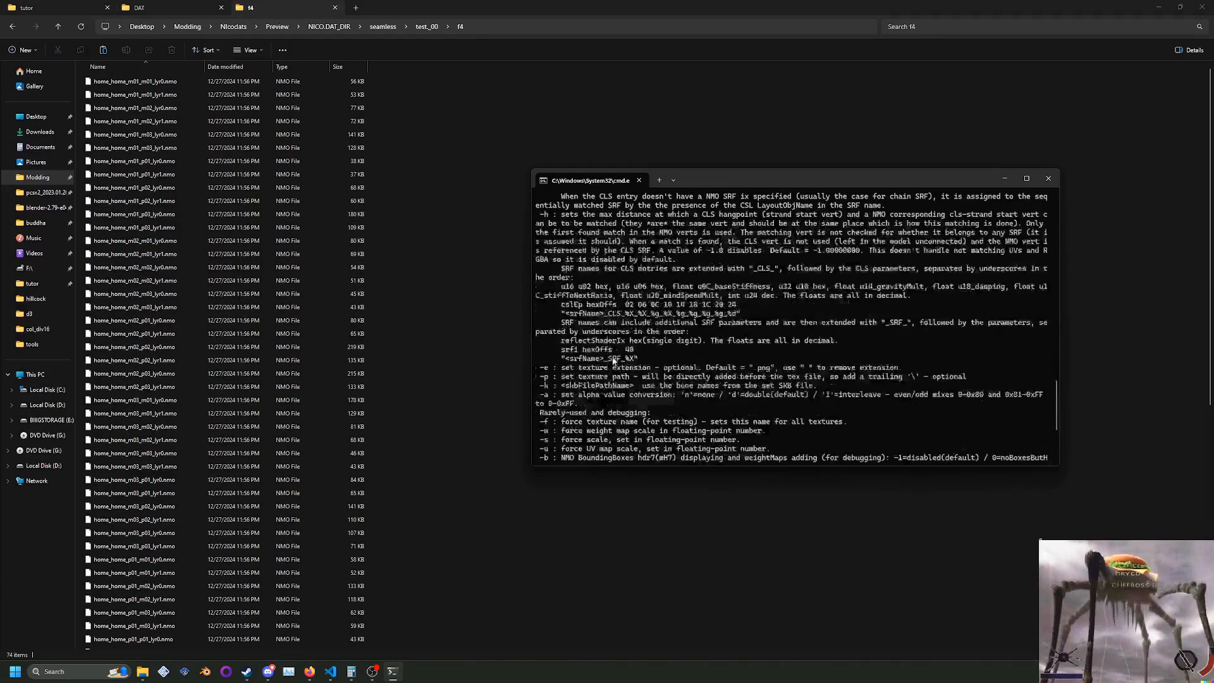
key(Return)
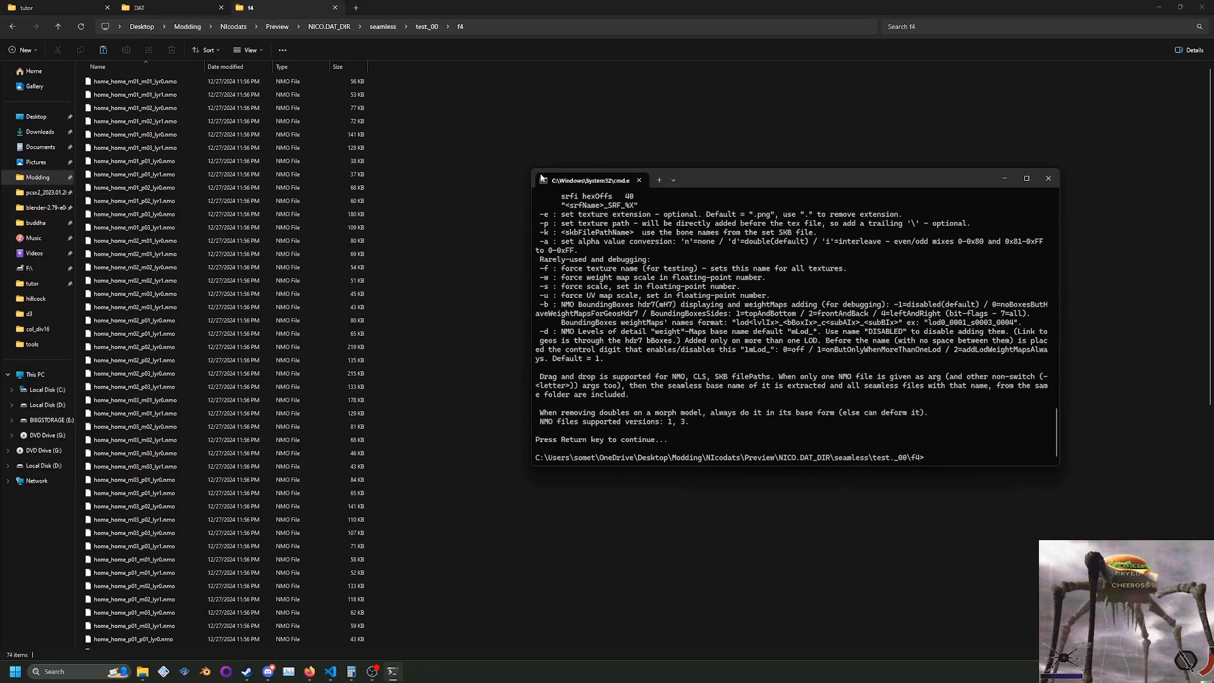
scroll(646, 329, up, 13)
scroll(322, 317, down, 10)
scroll(153, 632, up, 1)
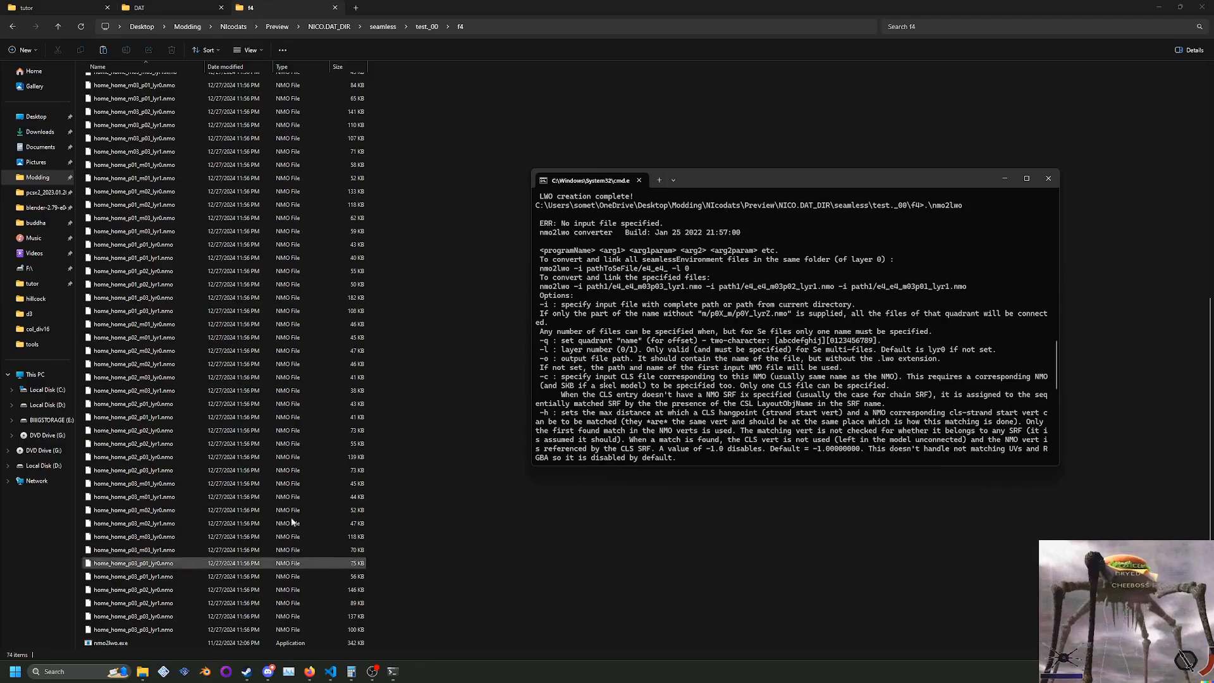
Copy the f4 folder's path, launch Blender 2.79 and dismiss its splash screen.
click(534, 25)
key(ctrl+c)
click(556, 364)
click(205, 672)
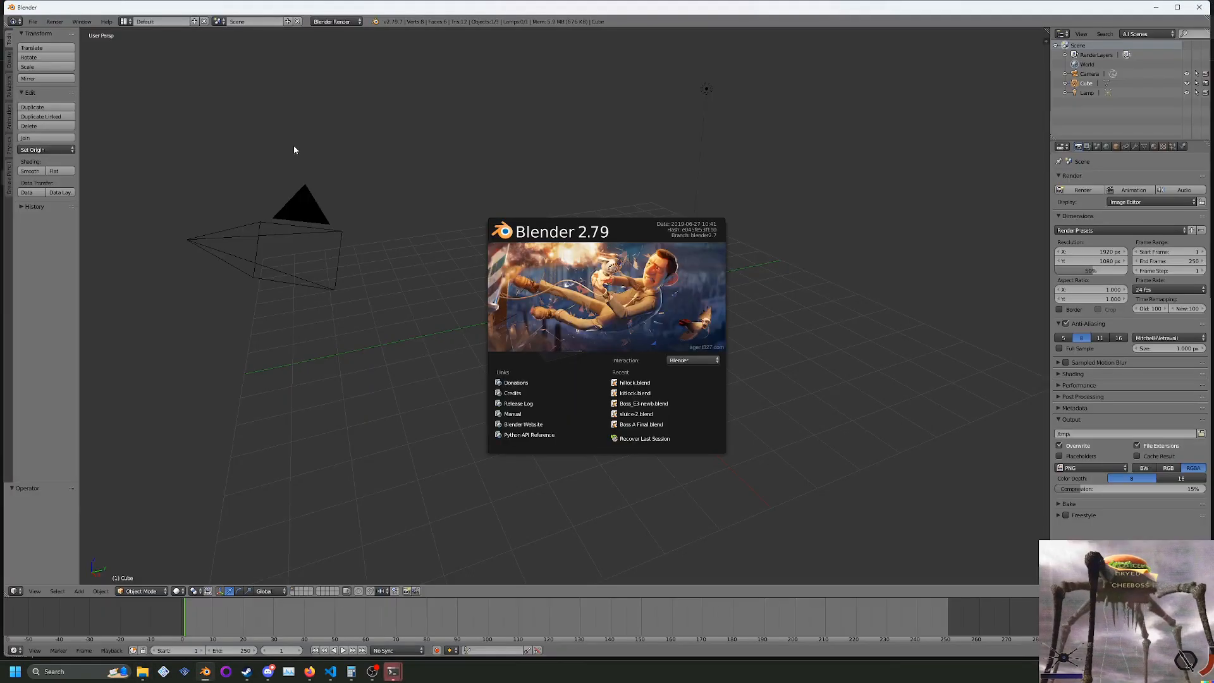
click(293, 145)
Import home_home.lwo from the f4 folder as a LightWave object.
click(32, 22)
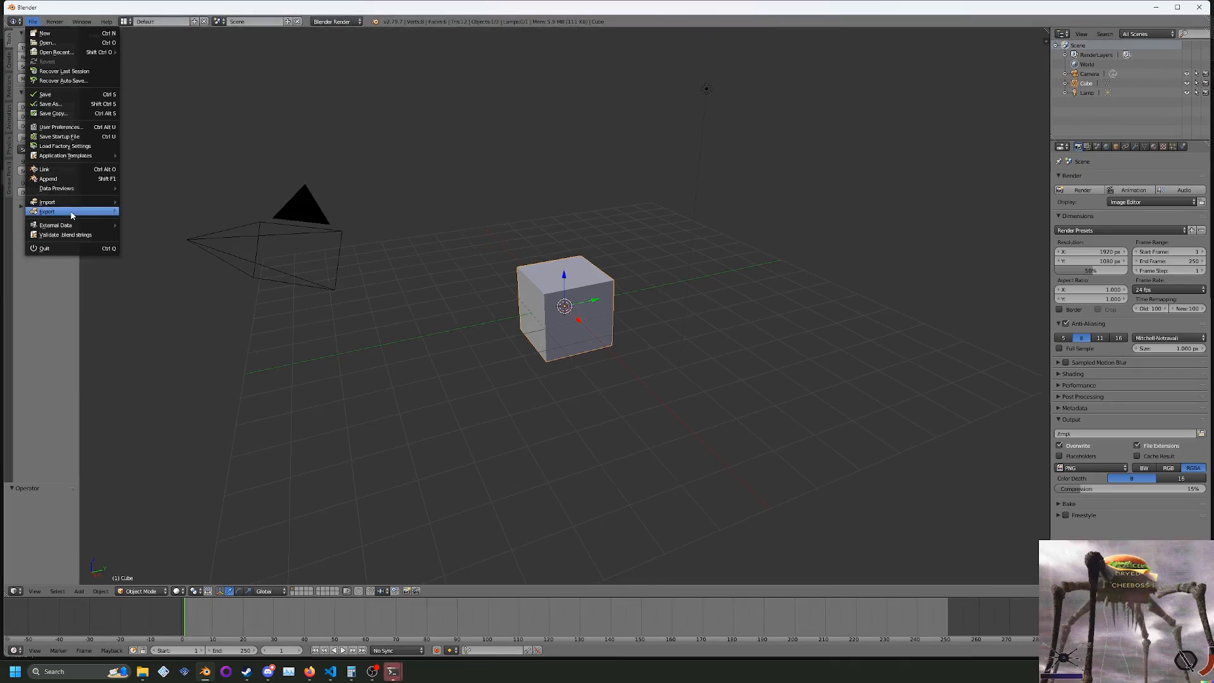
mouse_move(72, 203)
click(158, 221)
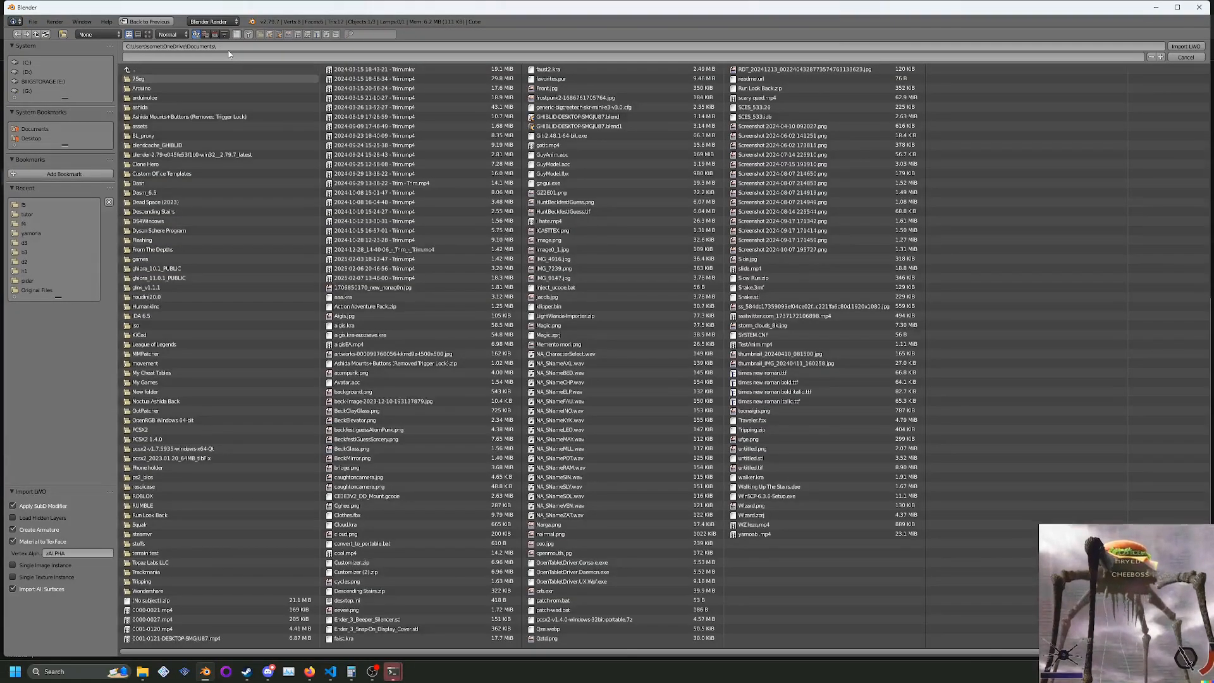
click(23, 223)
click(214, 79)
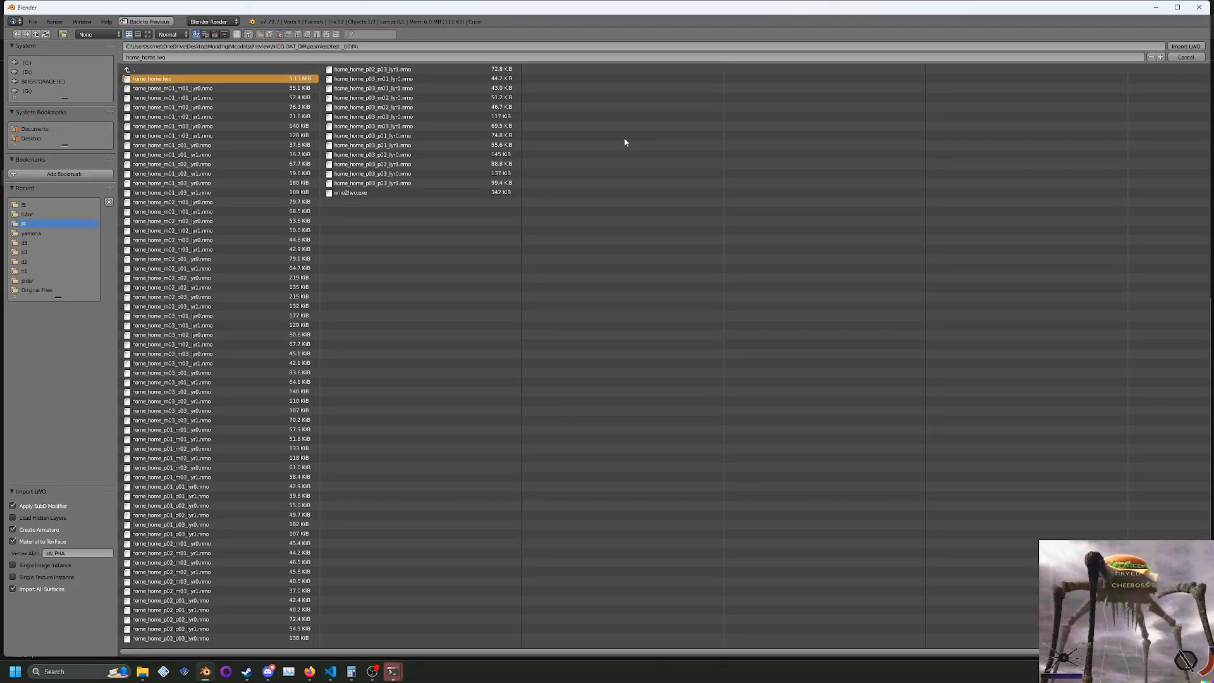
key(Return)
Set the viewport shading to Material for the imported terrain.
scroll(610, 177, down, 15)
middle_drag(610, 177, 630, 203)
scroll(630, 202, up, 2)
click(178, 591)
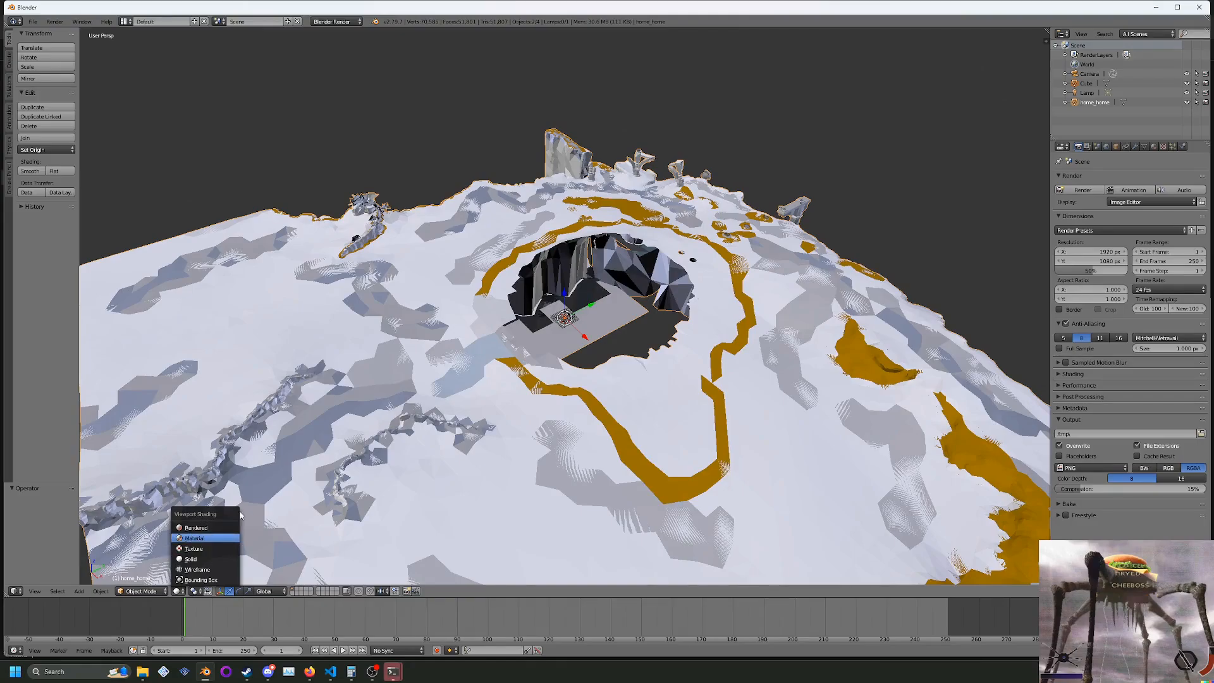
key(z)
Remove doubles from the whole home_home mesh in Edit Mode and return to Object Mode.
key(Tab)
key(w)
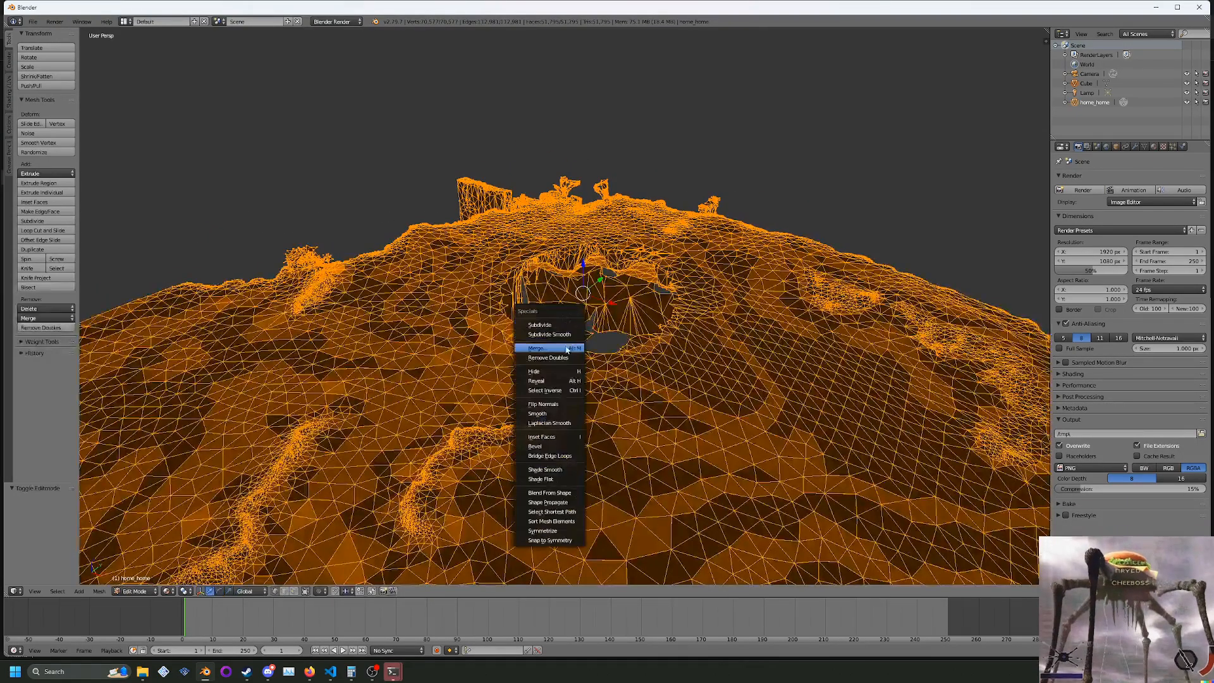
click(560, 358)
key(Tab)
Delete the default Lamp from the scene.
click(1088, 93)
key(x)
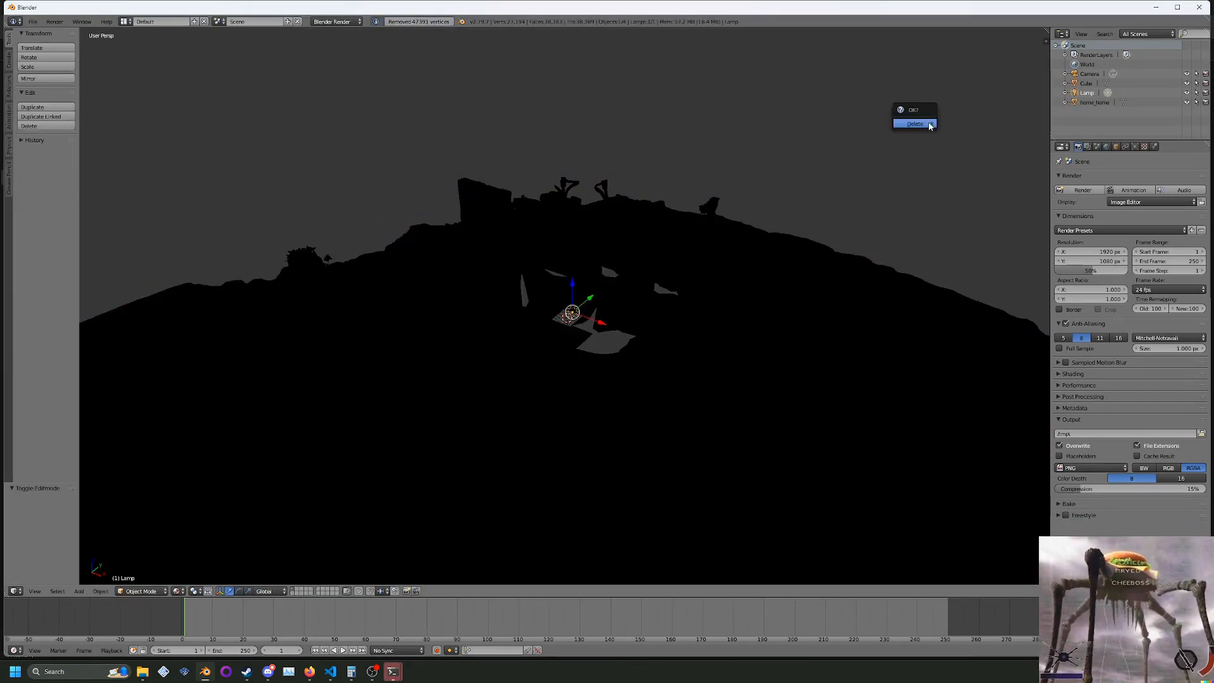
click(928, 125)
Add a Hemi lamp to light the scene and select the home_home terrain object.
key(shift+a)
mouse_move(911, 231)
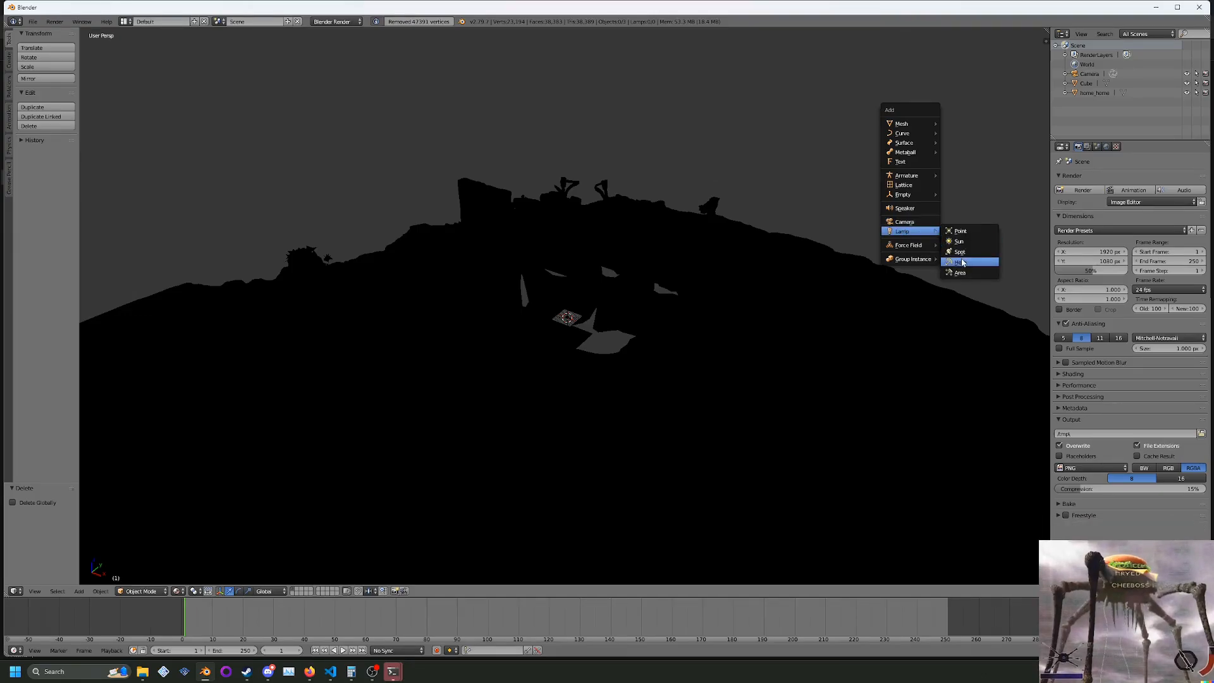
click(965, 259)
middle_drag(666, 279, 689, 291)
click(553, 282)
right_click(564, 245)
Examine the lit terrain and review its materials, UV maps and vertex color layers.
scroll(564, 246, up, 4)
key(Tab)
key(Tab)
scroll(759, 341, up, 2)
key(Tab)
key(Tab)
scroll(637, 294, down, 5)
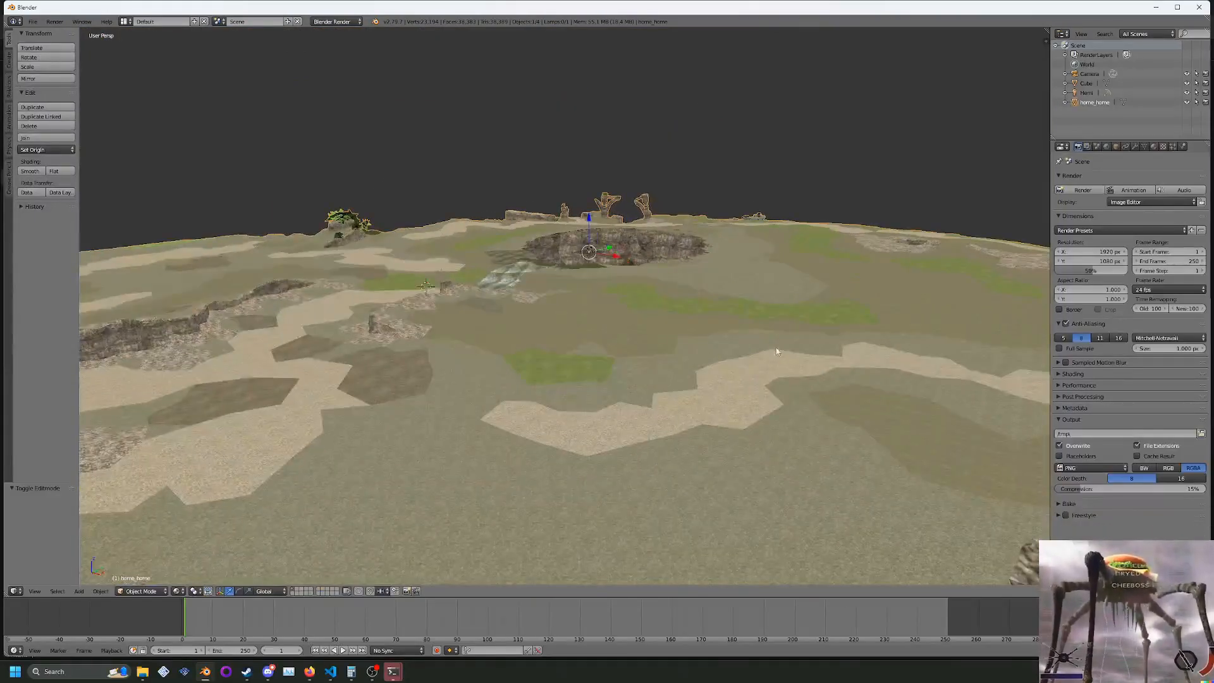
scroll(777, 353, down, 2)
click(1159, 147)
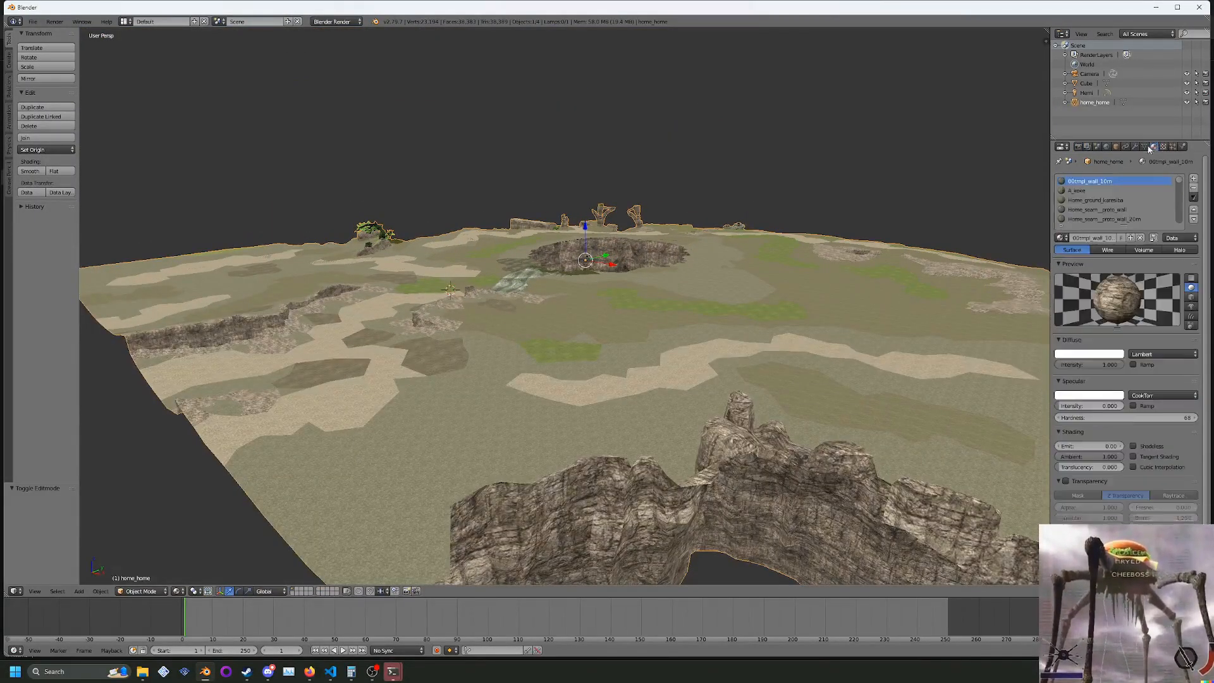
click(1145, 146)
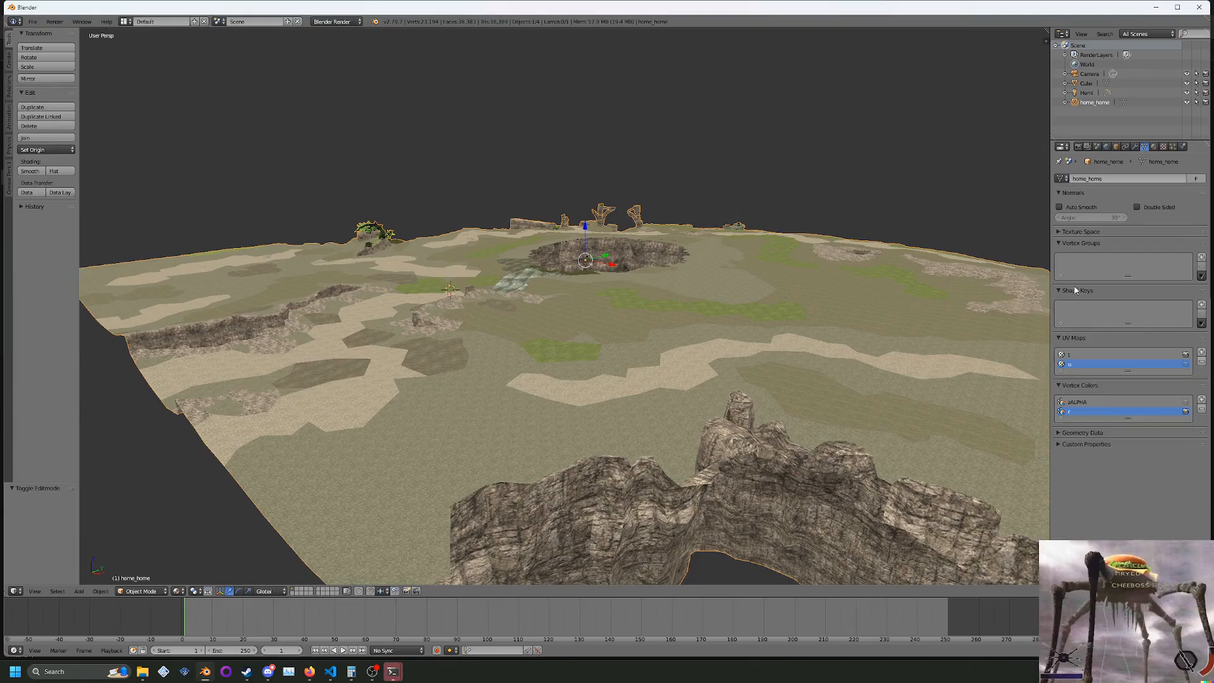
middle_drag(696, 316, 709, 222)
click(1155, 146)
scroll(1116, 201, down, 8)
scroll(727, 255, up, 6)
Add a cube to the home_home mesh in Edit Mode.
key(Tab)
scroll(559, 309, up, 1)
key(shift+a)
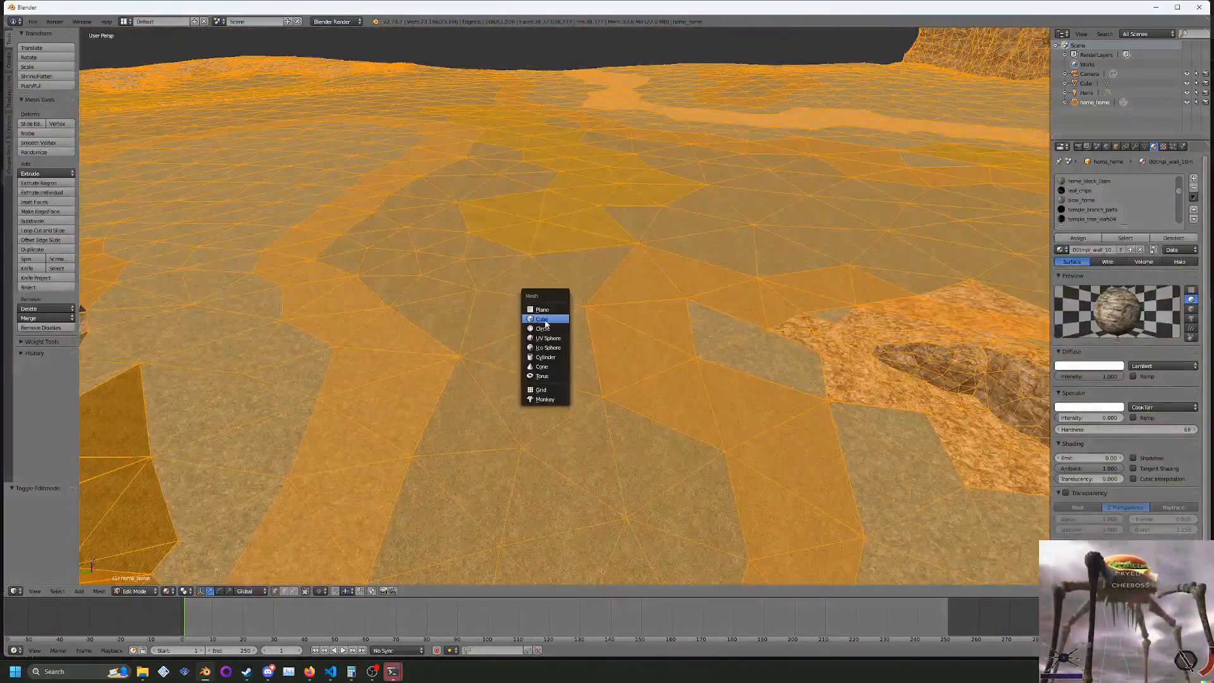
click(546, 325)
Move the cube along the Y, X and Z axes so it sits on the terrain near the stone-paved path.
scroll(569, 335, down, 6)
key(g)
key(y)
click(506, 345)
key(g)
key(x)
click(503, 239)
scroll(564, 330, up, 7)
scroll(574, 343, down, 2)
key(g)
key(z)
click(765, 342)
Triangulate the cube's faces.
middle_drag(765, 343, 737, 333)
scroll(754, 339, up, 2)
key(ctrl+t)
key(Tab)
key(Tab)
scroll(1140, 206, up, 3)
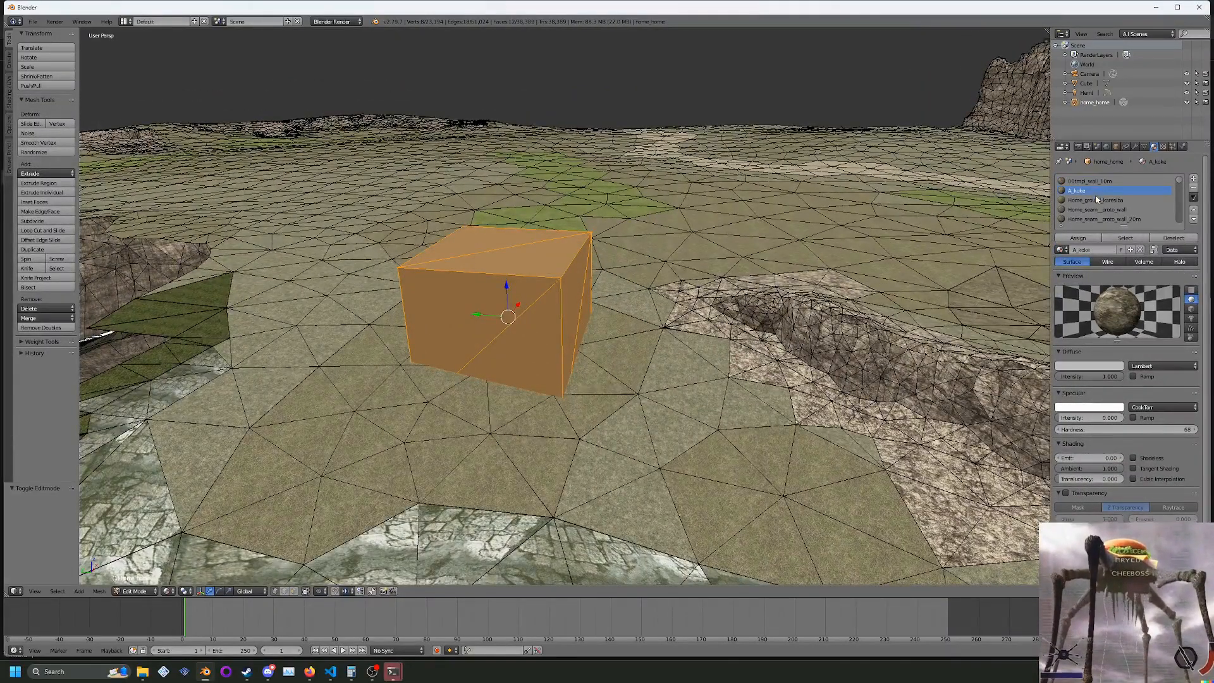
Assign the A_koke material to the cube and set the viewport shading to Material.
click(1096, 191)
click(1082, 239)
key(Tab)
key(Tab)
click(168, 590)
click(184, 538)
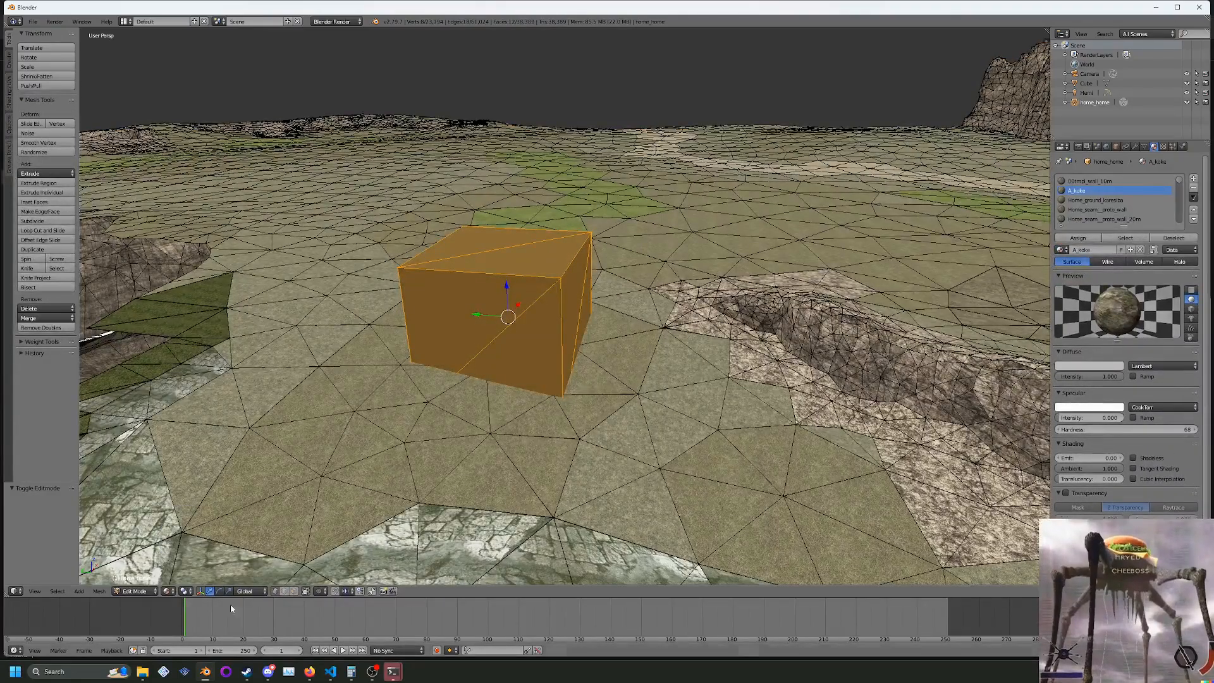
Unwrap the cube and turn the enlarged timeline area into a UV/Image Editor.
drag(82, 599, 82, 471)
key(u)
click(454, 306)
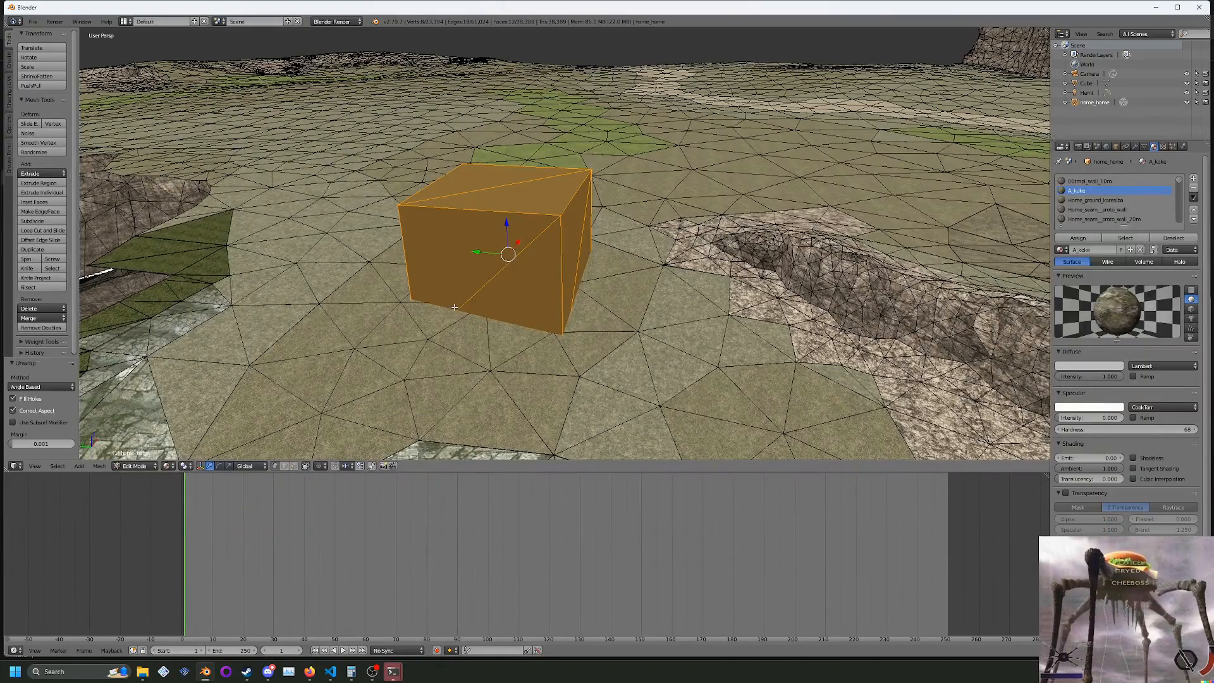
click(16, 649)
click(42, 608)
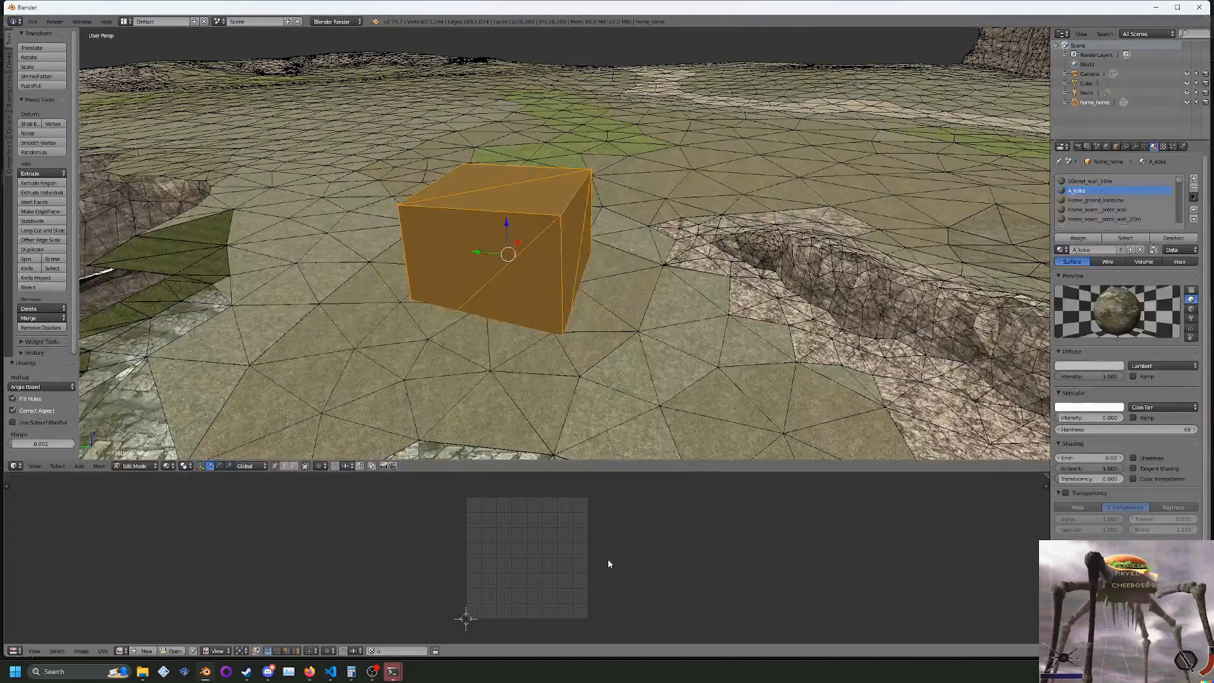
key(Tab)
key(Tab)
Make the first UV map of the terrain mesh active and try unwrapping the cube into it.
click(1145, 146)
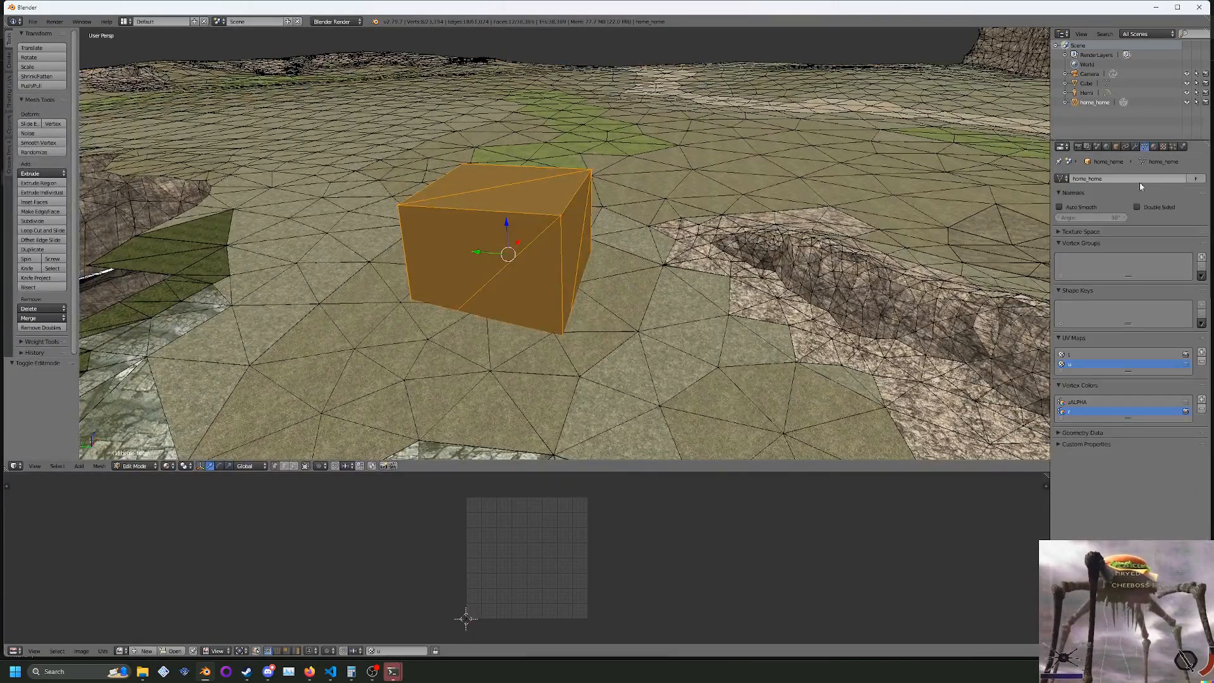
click(1083, 364)
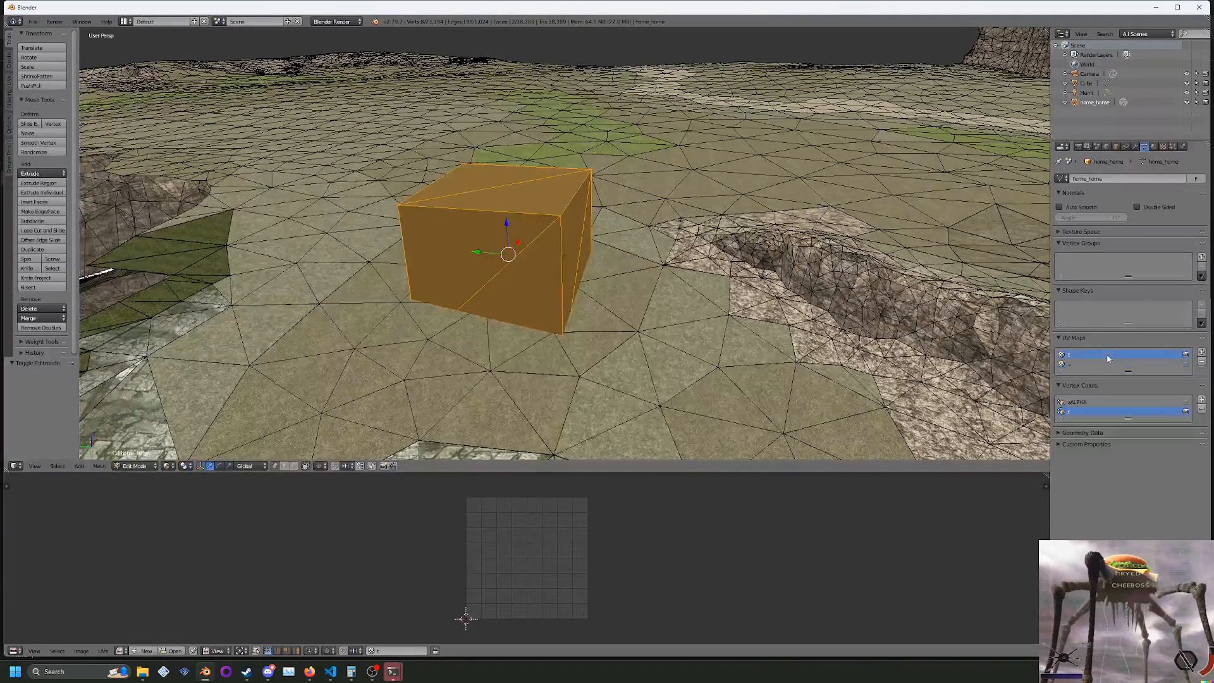
key(u)
click(607, 276)
key(a)
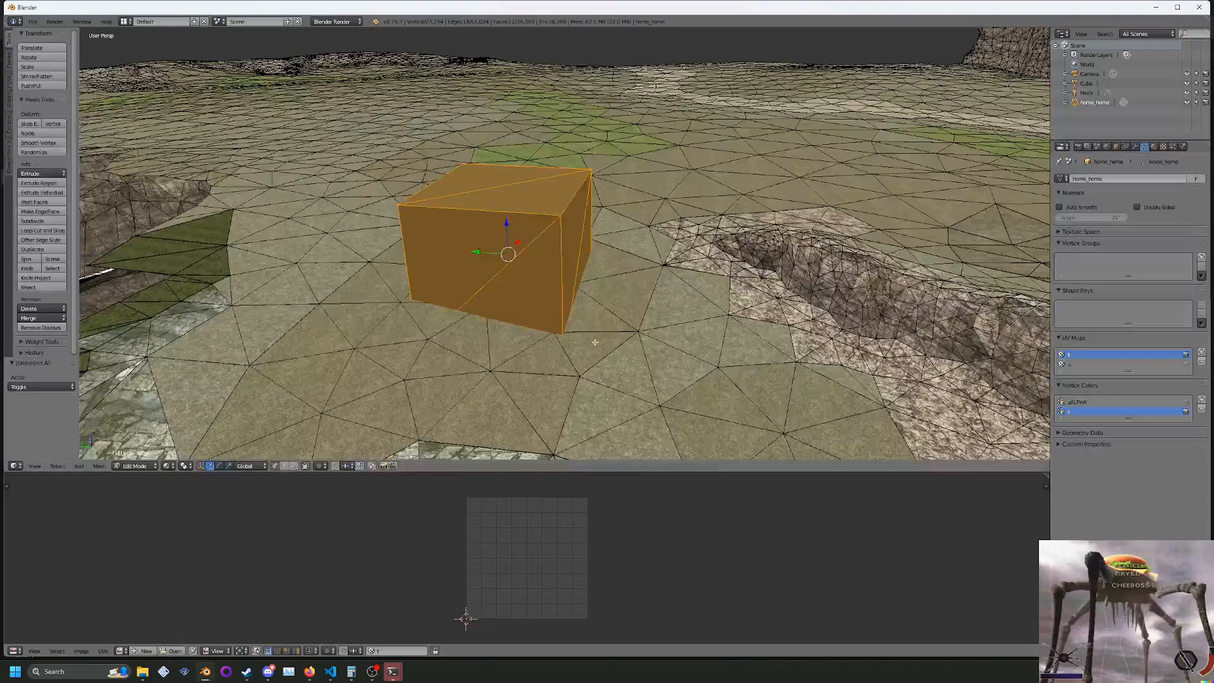
middle_drag(577, 313, 542, 298)
key(Tab)
key(Tab)
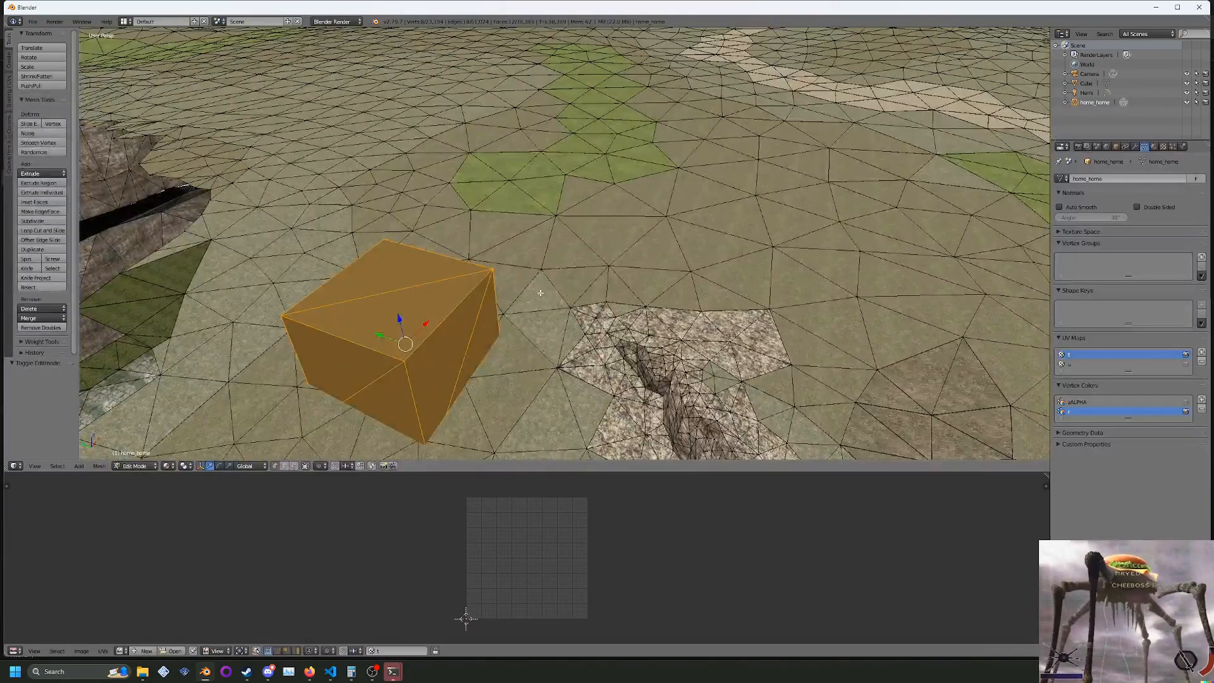
Map the cube's UVs with Cube Projection, scale them in the UV editor and return to Object Mode.
key(u)
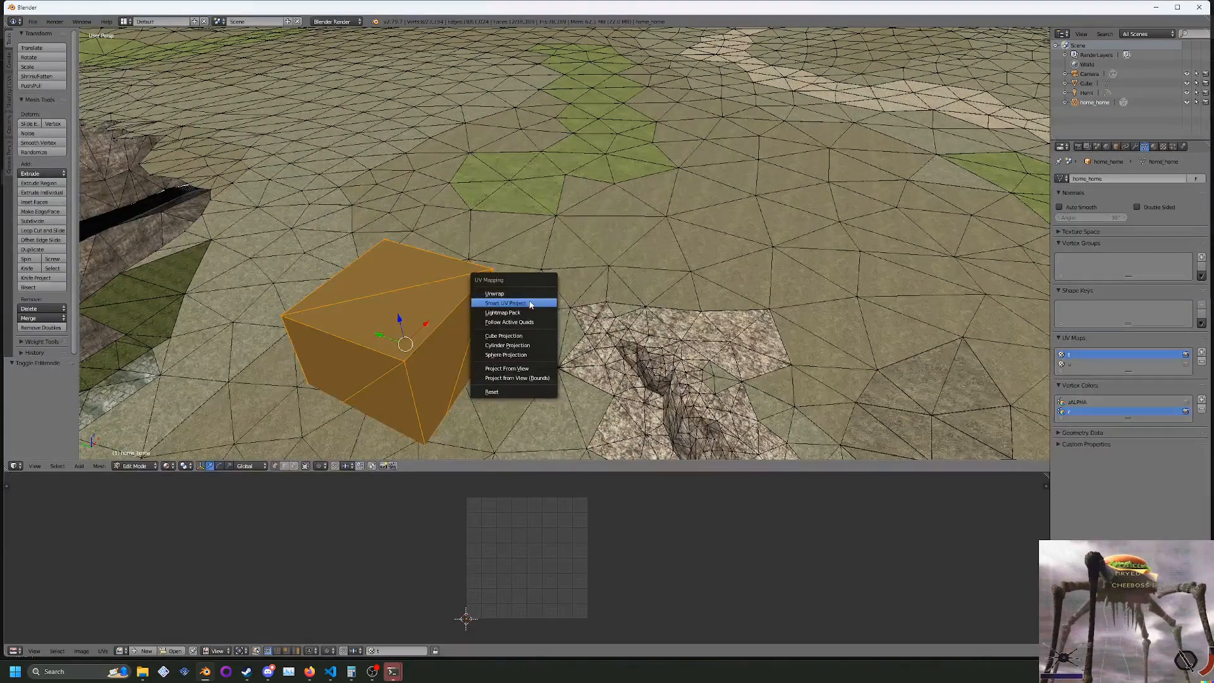
click(519, 335)
middle_drag(517, 332, 1003, 204)
key(s)
click(562, 554)
key(Tab)
Review the A_koke material's texture settings and inspect the terrain mesh from above in Edit Mode.
click(1163, 146)
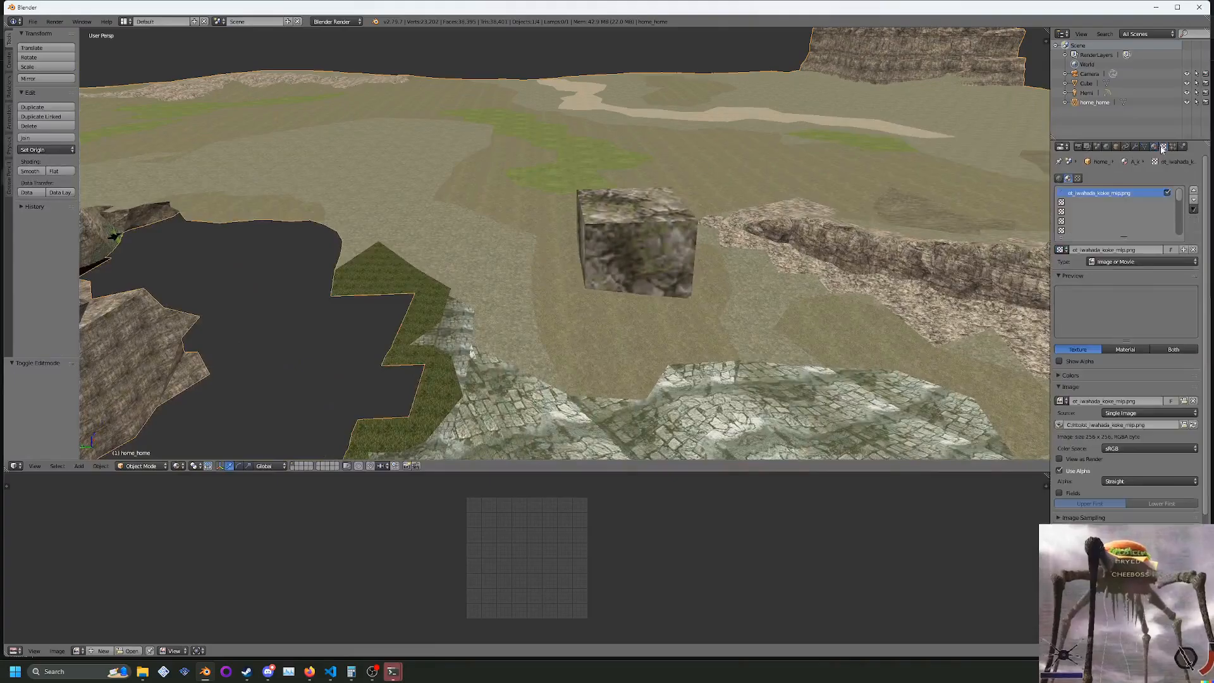
scroll(784, 234, down, 6)
scroll(784, 234, up, 3)
middle_drag(797, 221, 665, 246)
key(Tab)
key(Tab)
scroll(572, 226, down, 2)
shift+middle_drag(734, 235, 592, 81)
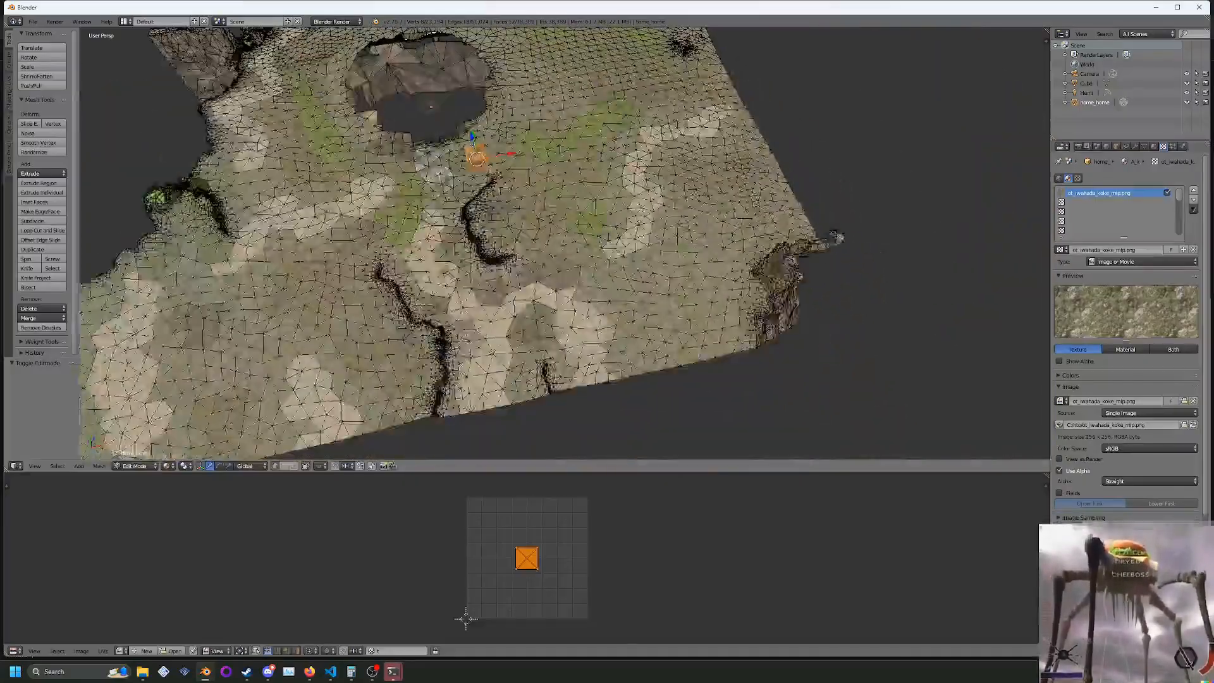
scroll(681, 316, up, 4)
right_click(681, 318)
middle_drag(681, 317, 753, 265)
scroll(650, 210, down, 2)
shift+middle_drag(650, 210, 620, 252)
scroll(839, 389, down, 4)
shift+middle_drag(542, 456, 700, 294)
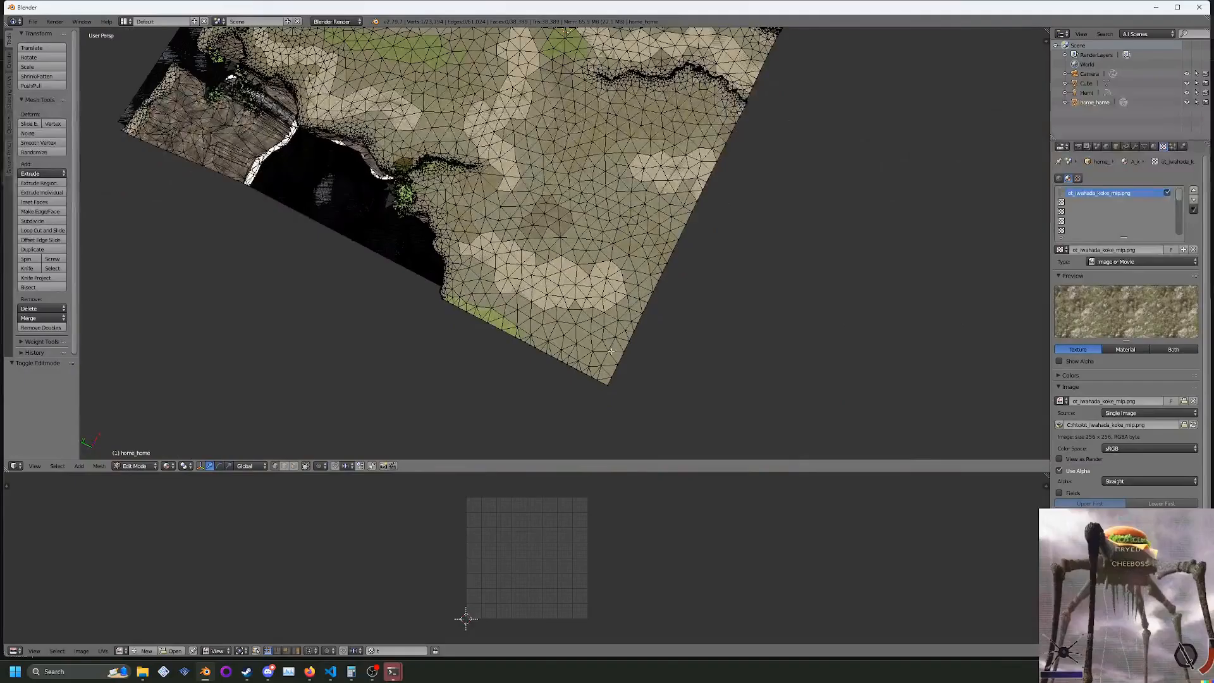
shift+middle_drag(621, 352, 830, 554)
middle_drag(518, 181, 587, 139)
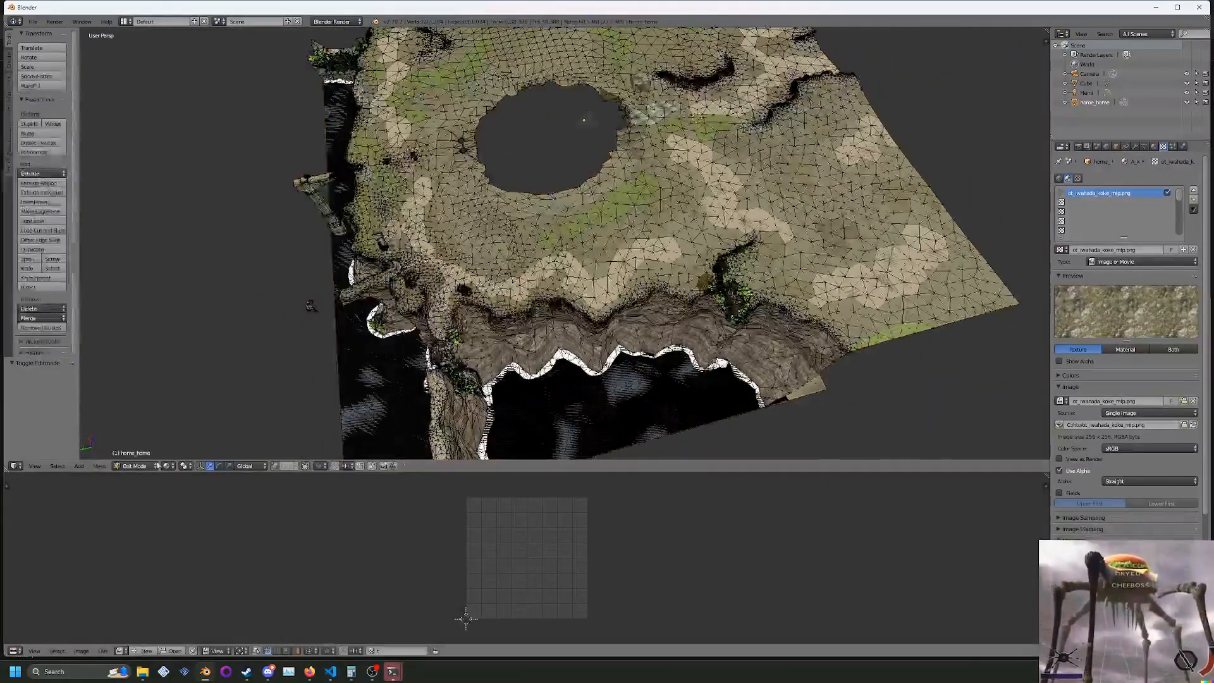
Put the terrain in Vertex Paint mode with solid shading and bring the cube's vertex colors into close view.
click(135, 466)
click(135, 425)
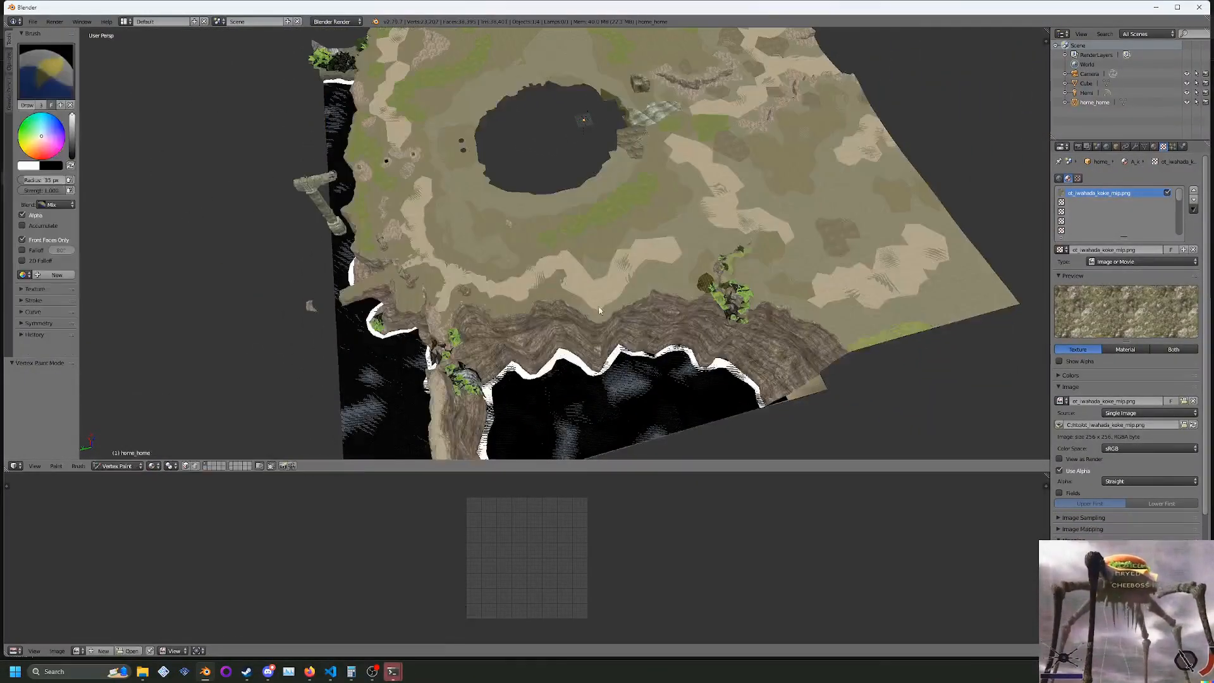
middle_drag(550, 312, 456, 273)
key(z)
shift+middle_drag(784, 396, 578, 317)
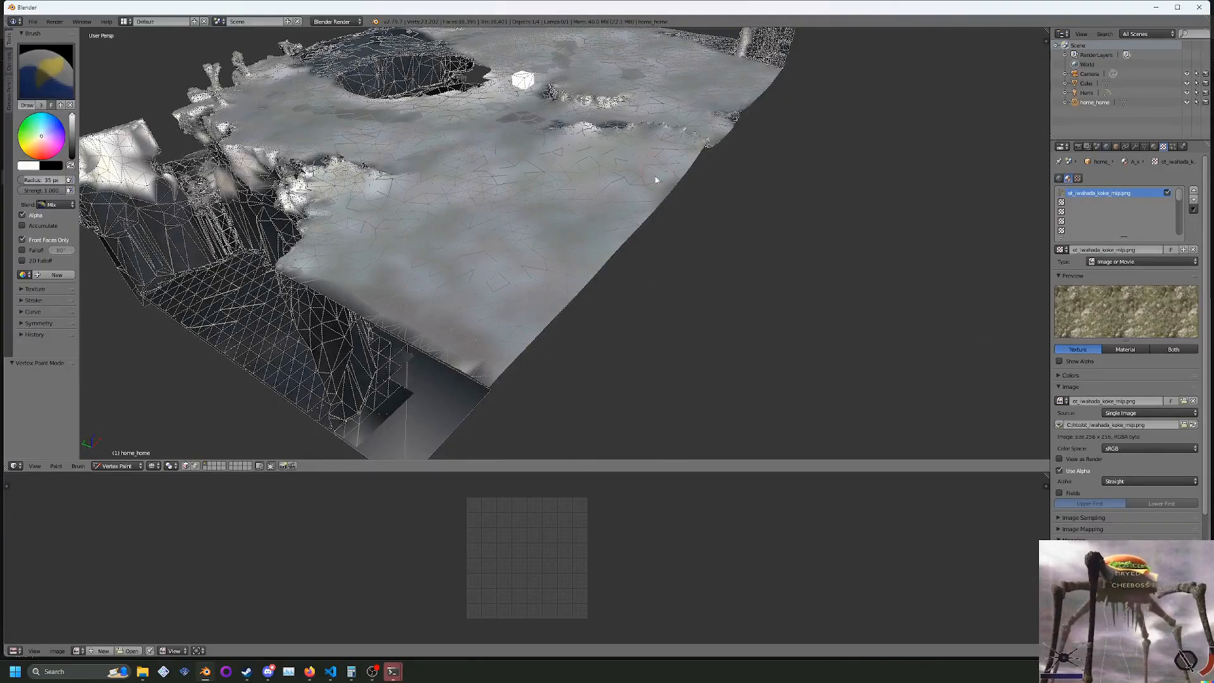
middle_drag(569, 194, 656, 209)
shift+middle_drag(557, 195, 561, 270)
scroll(725, 290, up, 10)
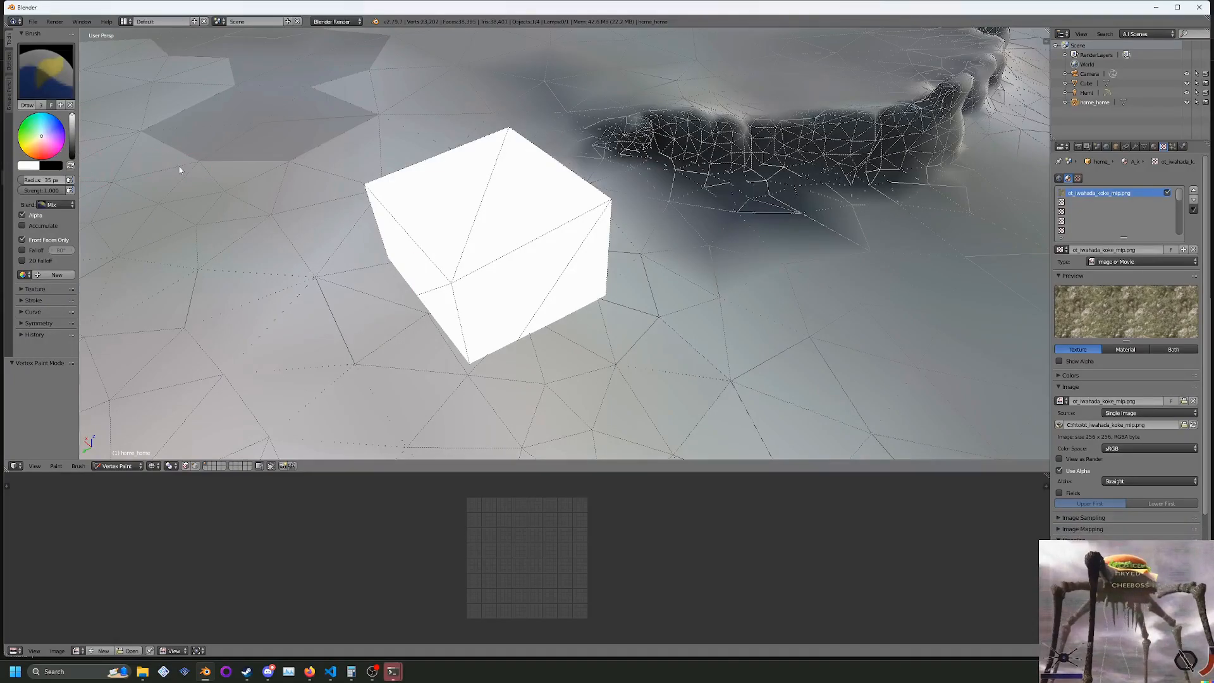
Swap the brush color to black and paint vertices on one side of the cube.
key(x)
drag(466, 282, 454, 288)
middle_drag(462, 209, 506, 205)
drag(680, 157, 648, 145)
middle_drag(650, 146, 588, 163)
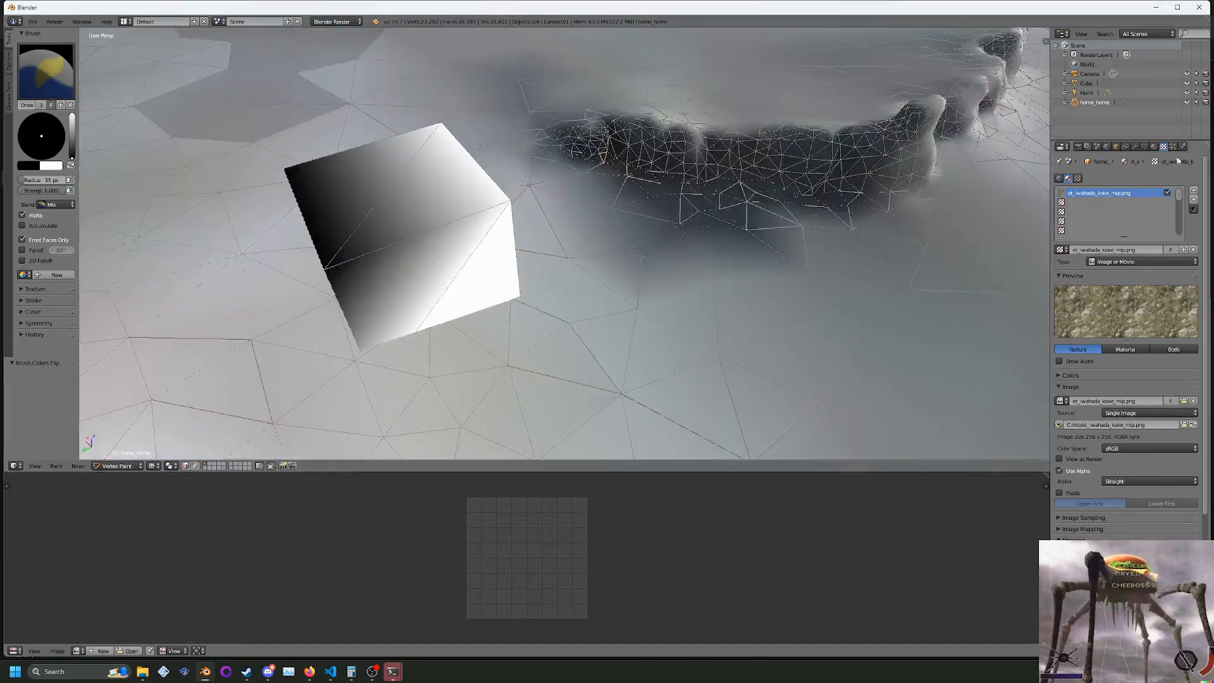
Make the ALPHA vertex color layer active and display it across the terrain.
click(1144, 147)
click(1154, 147)
click(1144, 147)
click(1082, 406)
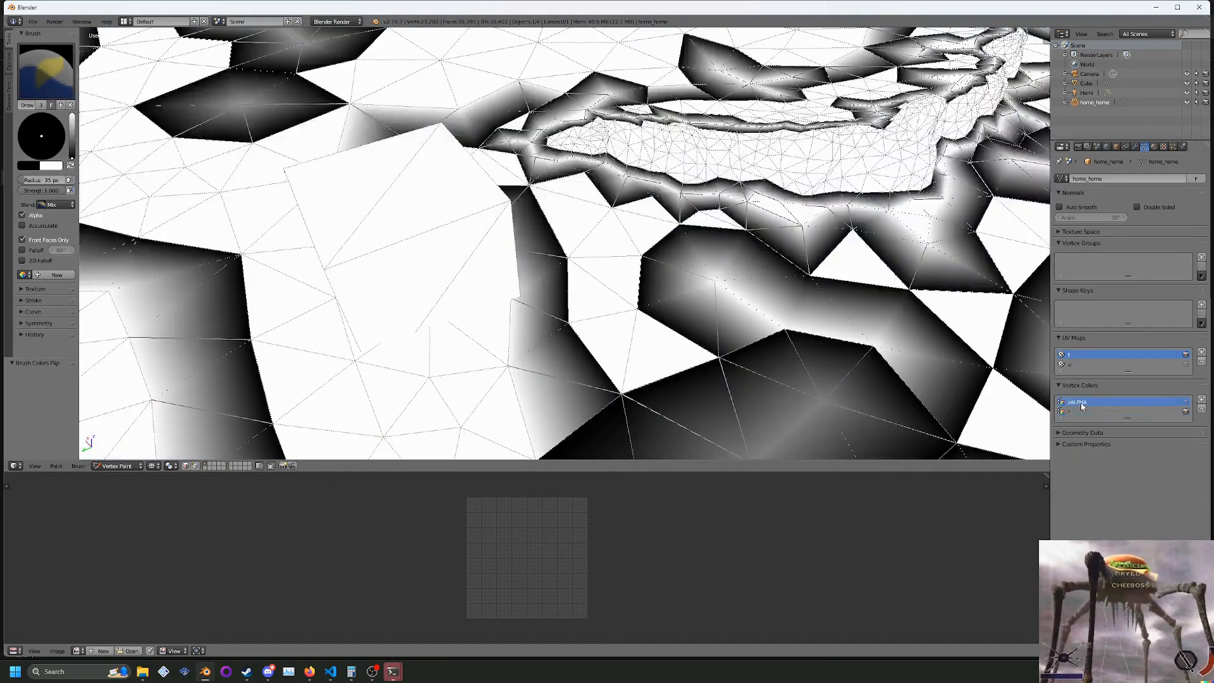
scroll(620, 298, down, 5)
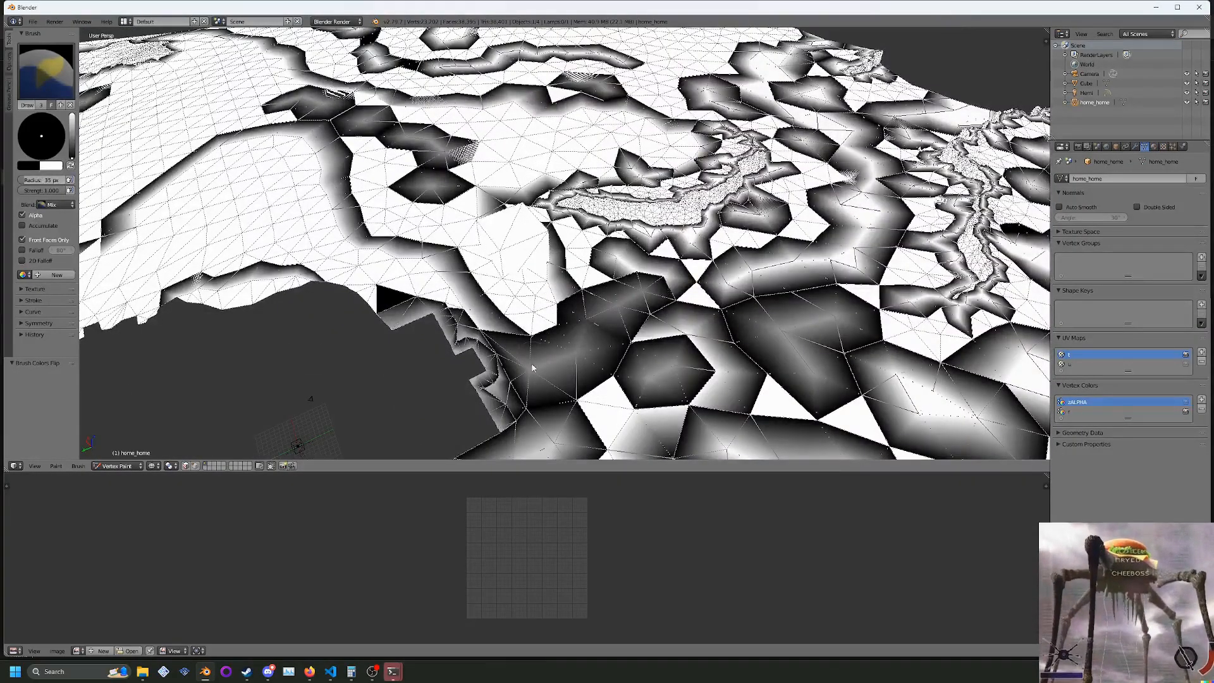
Compare the alpha vertex colors with the textured ground around the stone-paved path.
scroll(892, 312, up, 2)
key(z)
click(153, 465)
click(168, 423)
middle_drag(320, 374, 618, 272)
scroll(620, 253, up, 3)
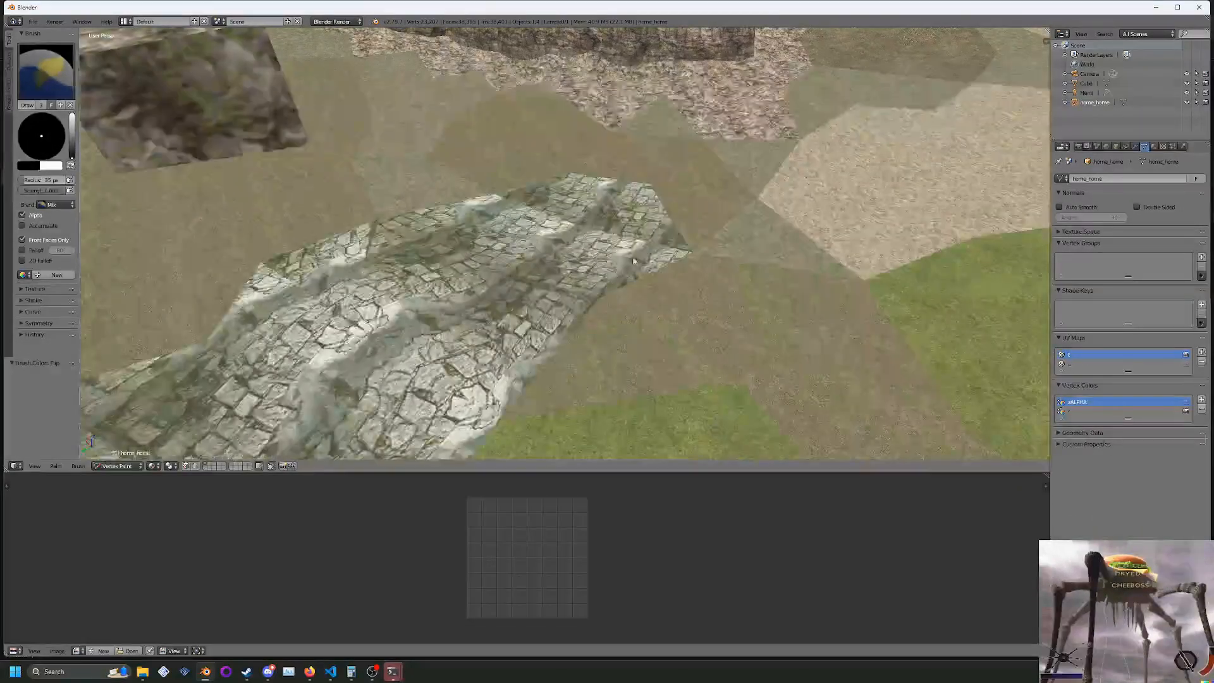
key(Tab)
key(Tab)
key(z)
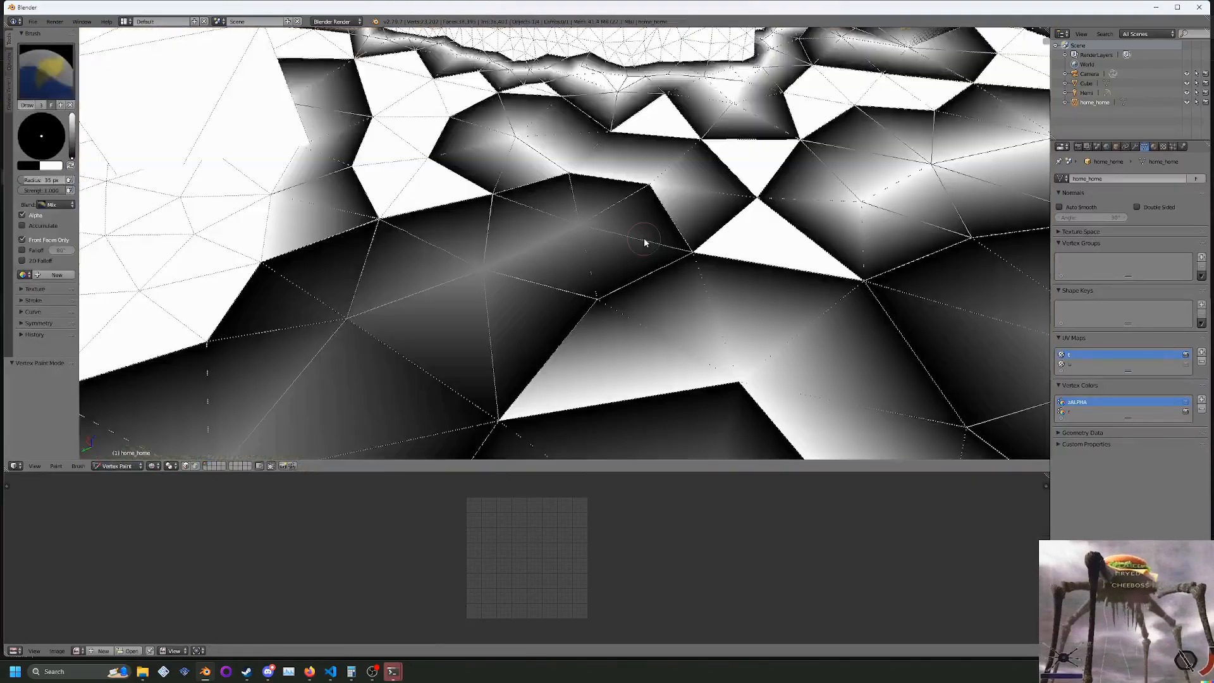
key(z)
key(z)
key(Tab)
key(Tab)
Set the viewport shading to Texture and return the terrain to Object Mode.
click(154, 466)
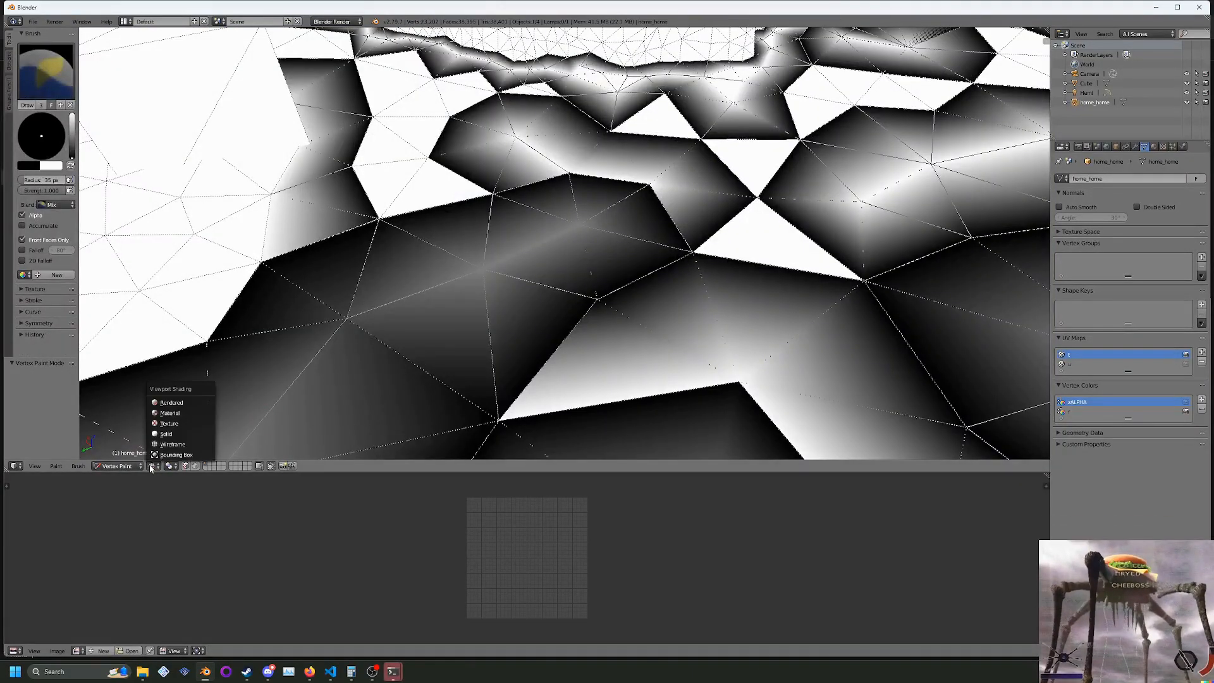
click(168, 423)
middle_drag(168, 424, 373, 419)
scroll(654, 339, down, 3)
middle_drag(610, 331, 633, 297)
key(Tab)
scroll(633, 298, down, 8)
click(137, 466)
click(137, 465)
click(136, 465)
click(136, 465)
click(137, 465)
click(140, 454)
scroll(278, 367, up, 2)
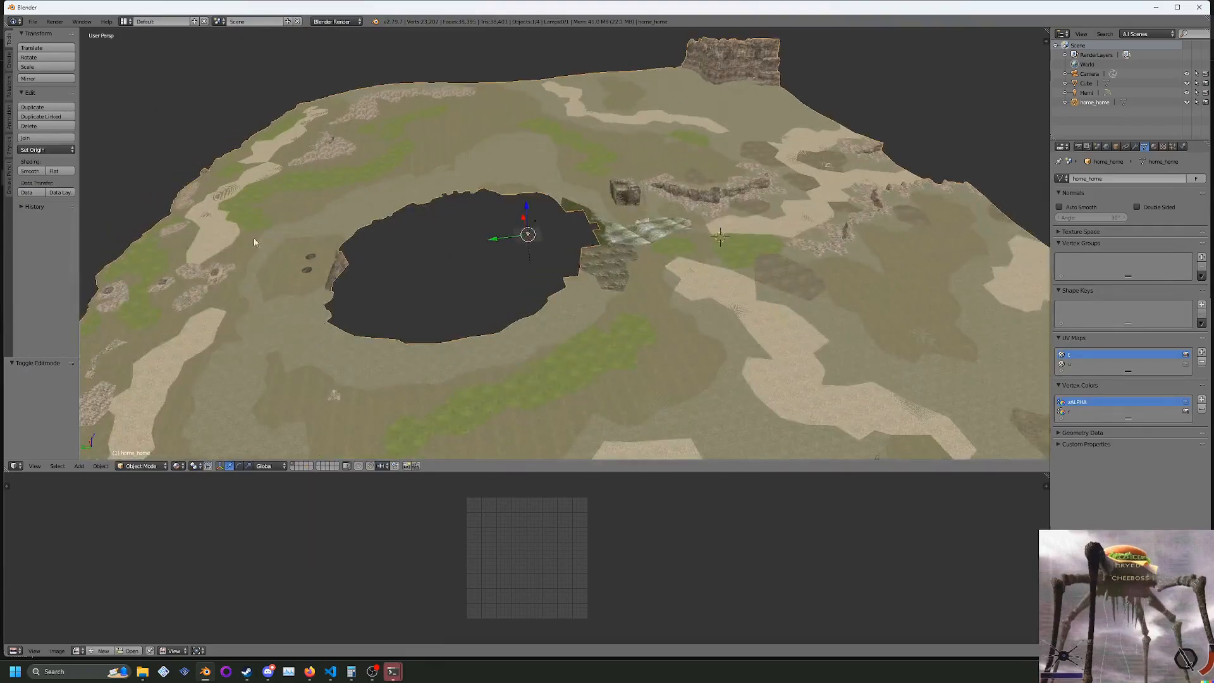
Start a LightWave (.lwo) export with the tutor folder as destination and begin replacing the file name.
click(32, 22)
mouse_move(95, 211)
click(191, 235)
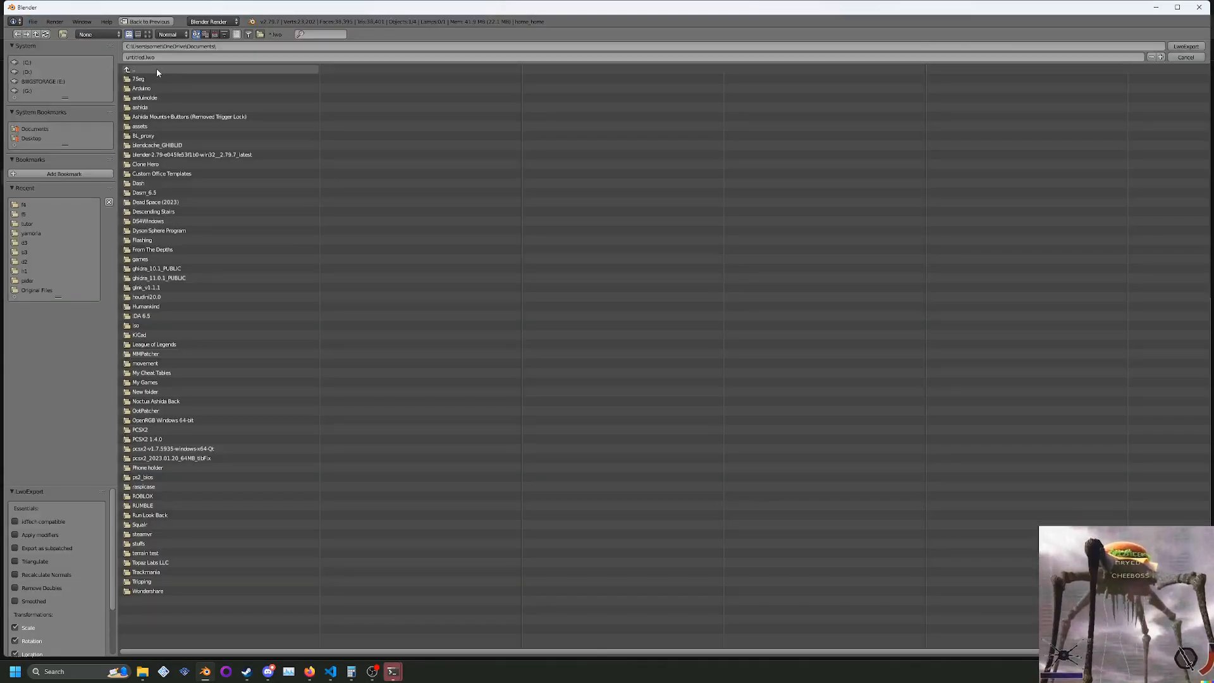
click(32, 225)
click(125, 57)
text(d3)
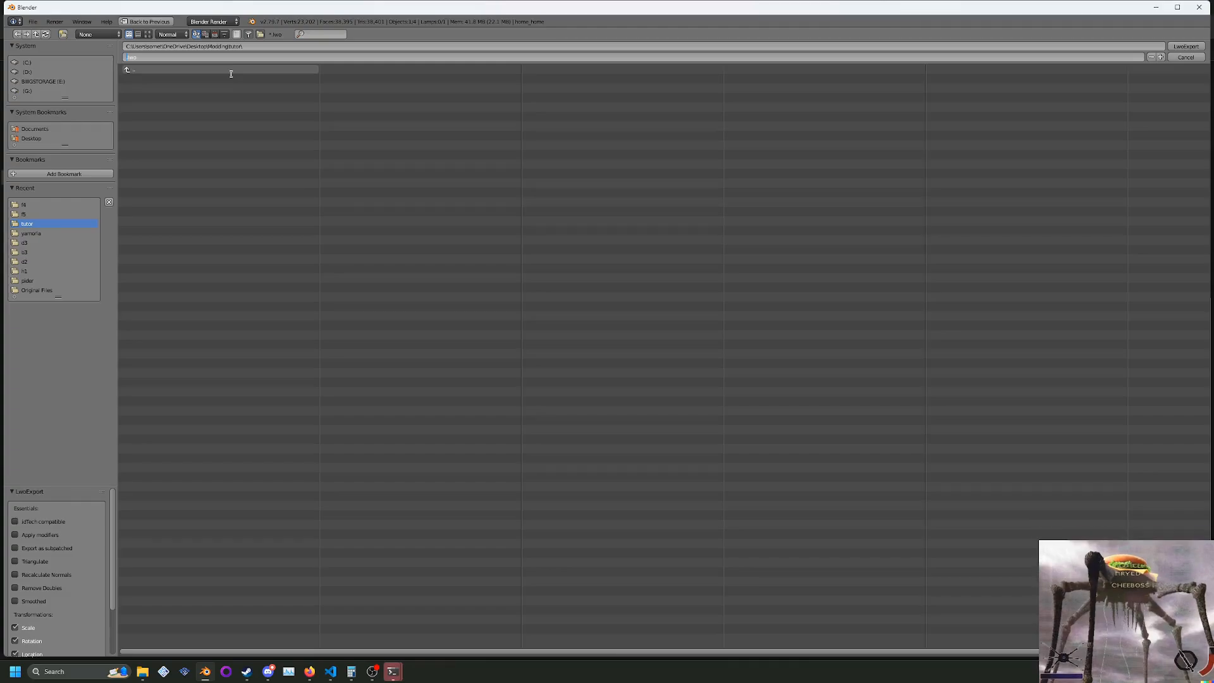
Check the file names in the f4 folder in File Explorer and export the terrain from Blender as f4_f4.lwo.
click(142, 671)
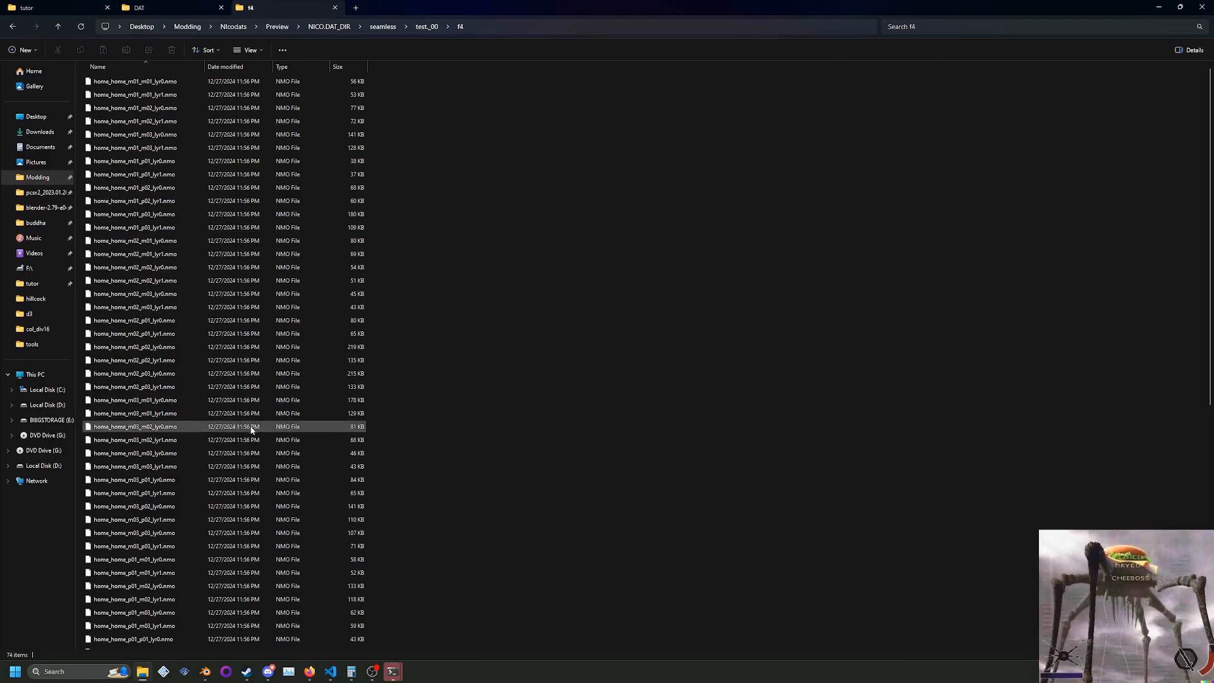
scroll(249, 426, down, 10)
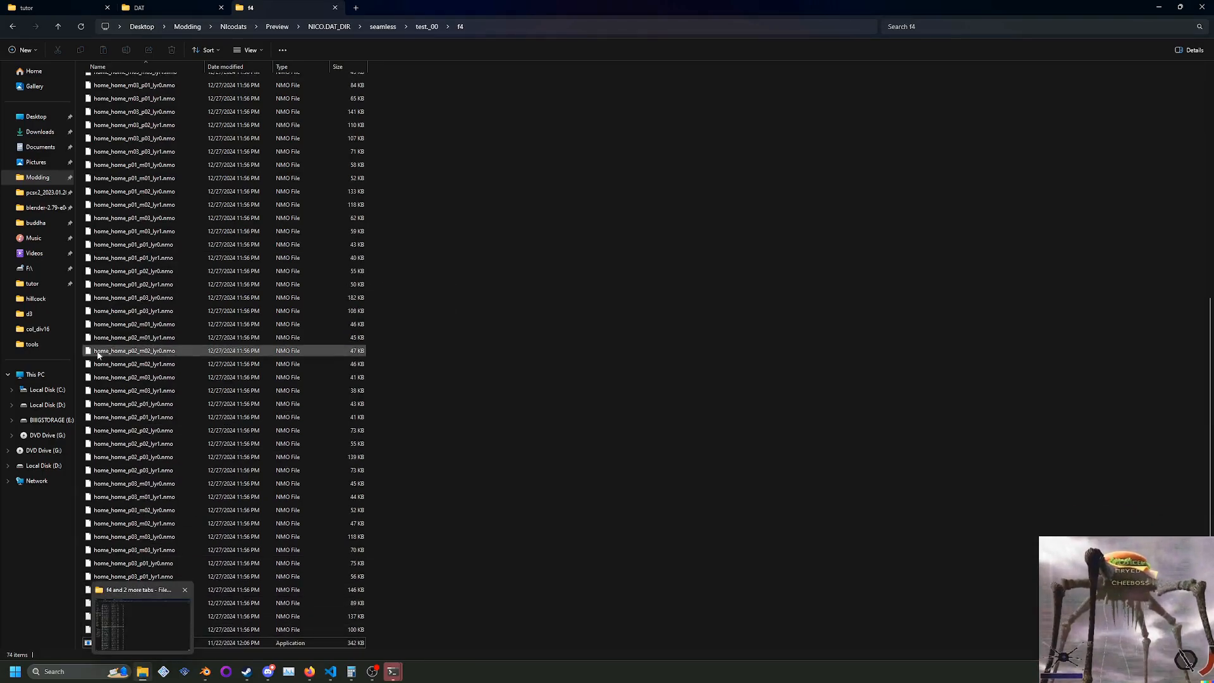
click(143, 672)
text(_)
key(BackSpace)
key(Return)
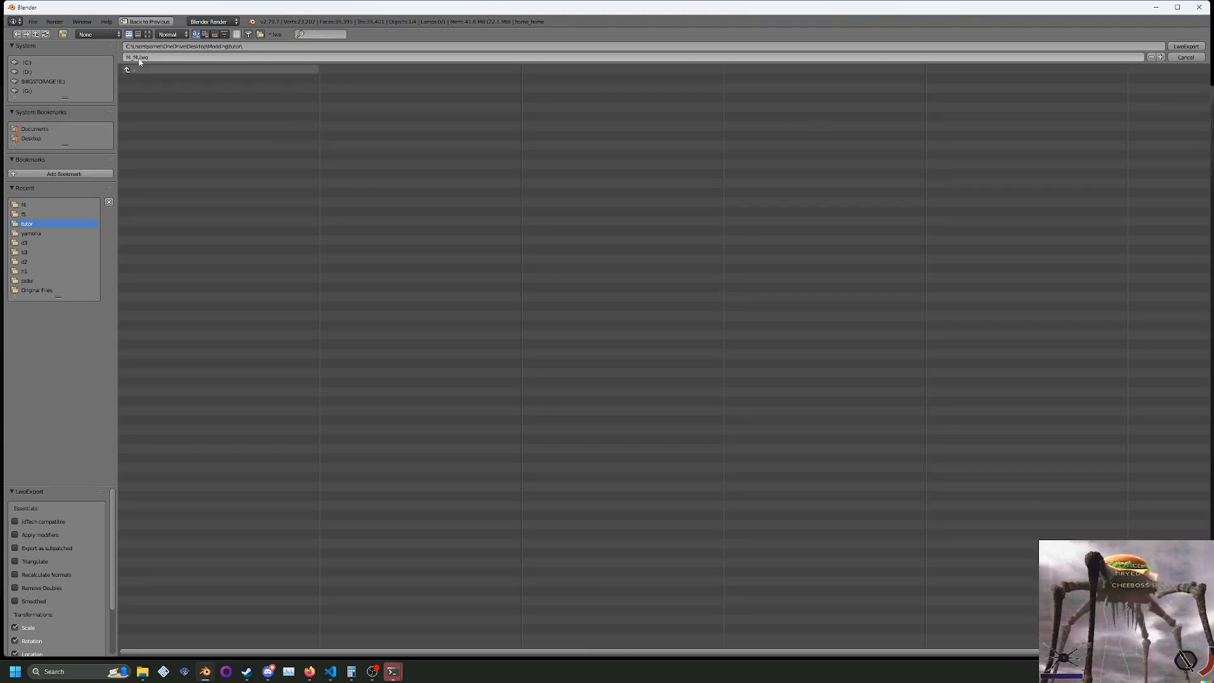
click(1187, 46)
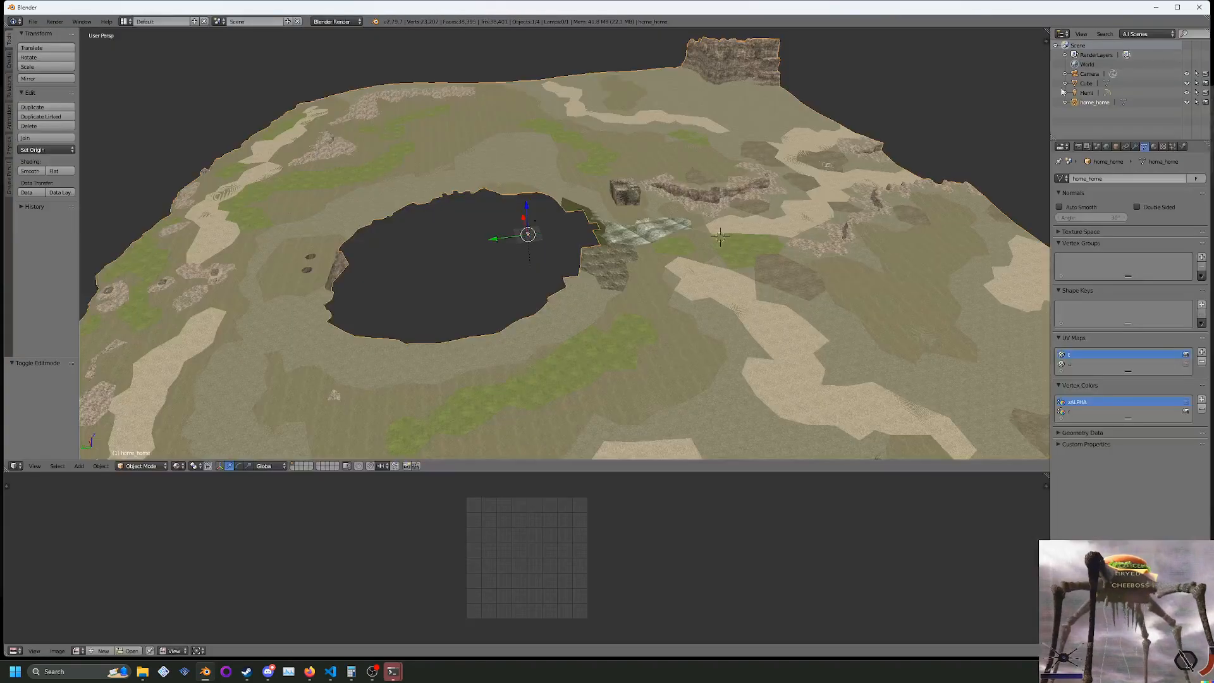
Switch to File Explorer and look through the open folders, ending in the tutor folder.
click(143, 672)
click(139, 8)
click(250, 8)
scroll(162, 255, up, 3)
click(91, 4)
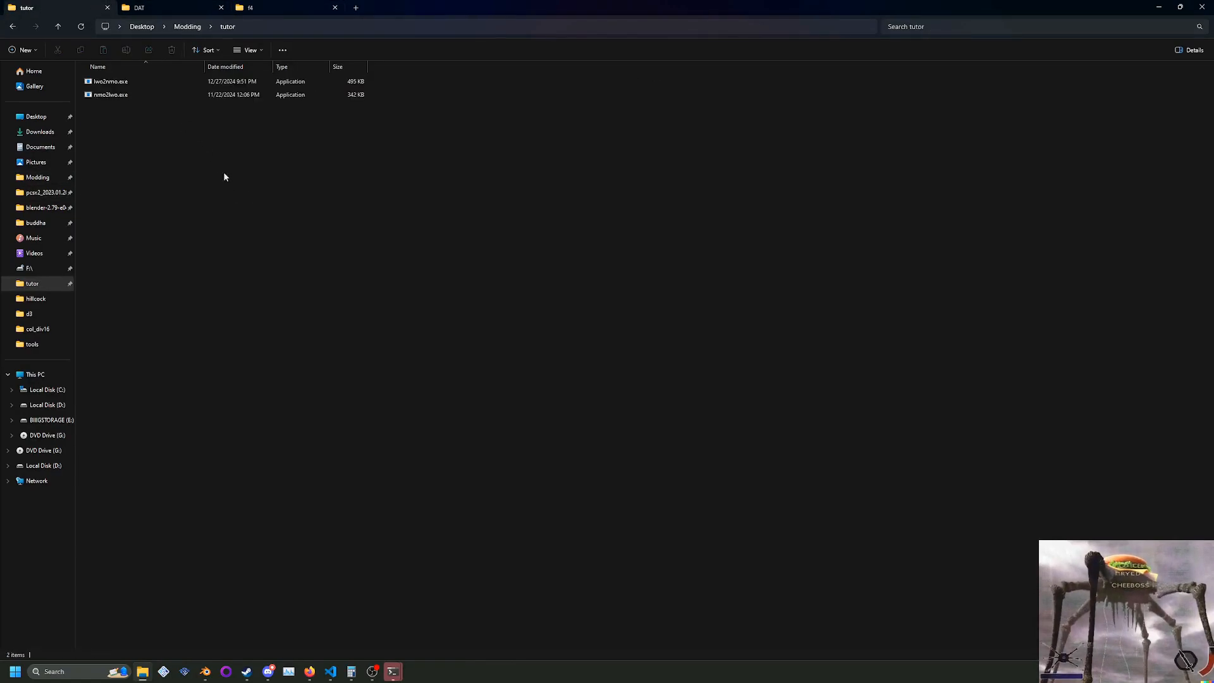
Switch to Blender and export the terrain as a LightWave file named f4_f4.lwo in the tutor folder.
click(205, 672)
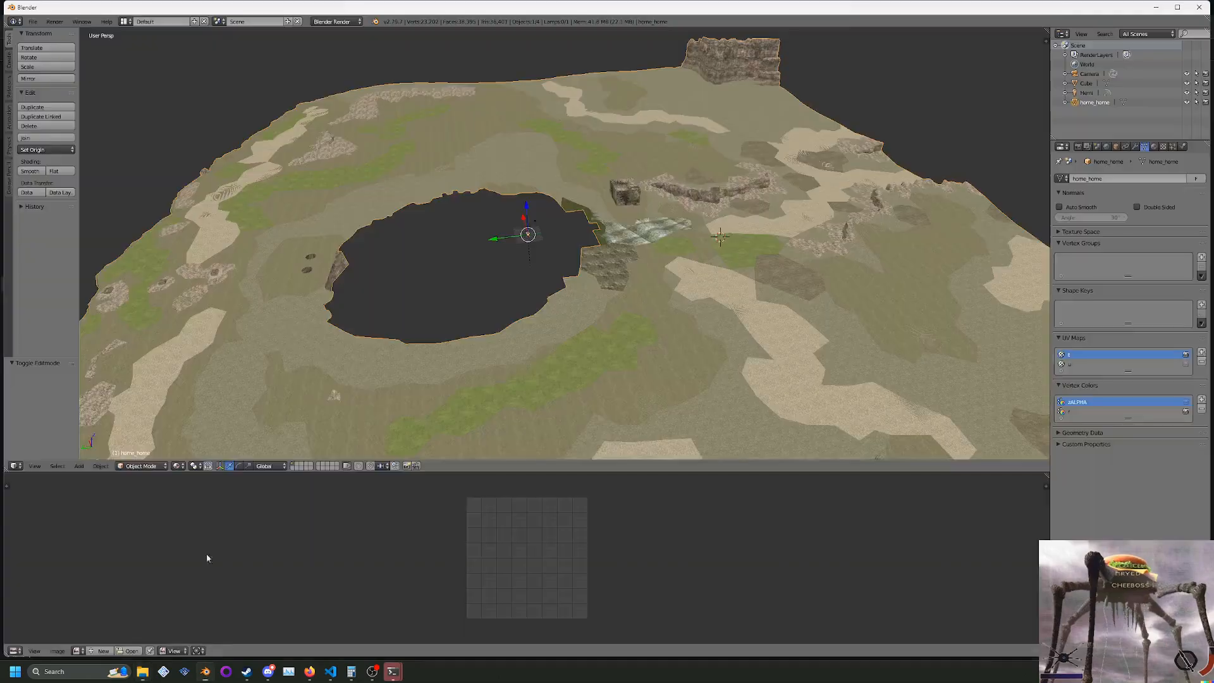
click(32, 21)
mouse_move(78, 213)
click(158, 231)
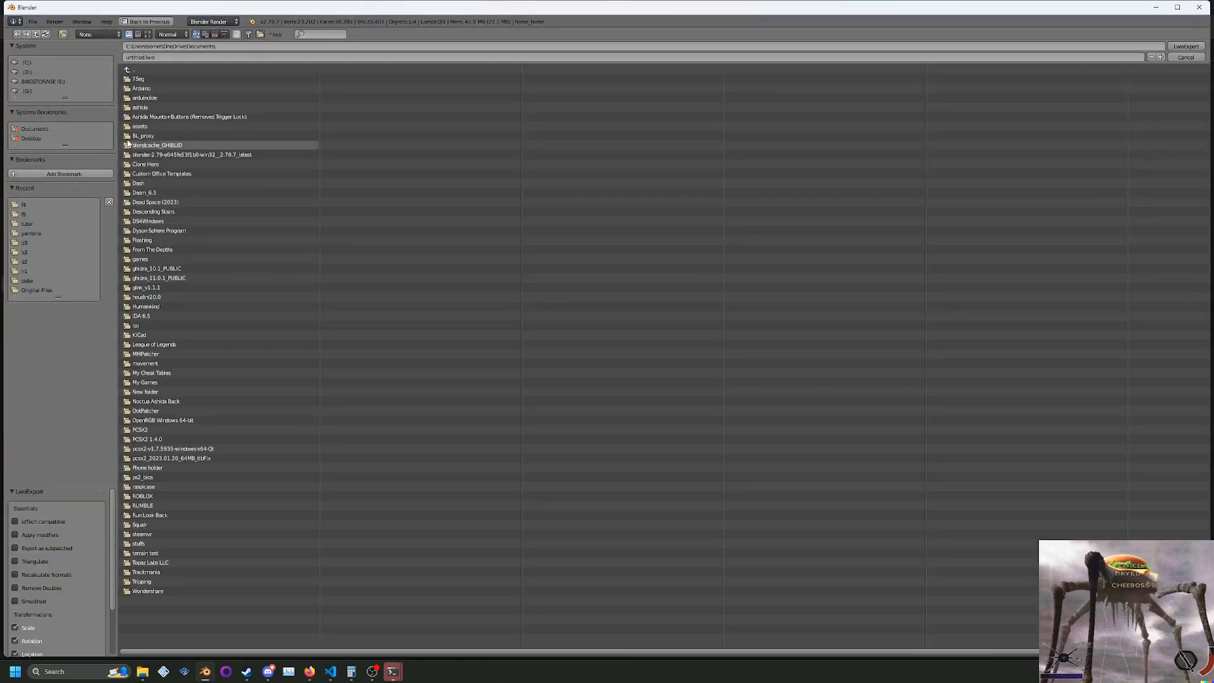
click(27, 224)
click(137, 58)
text(f4)
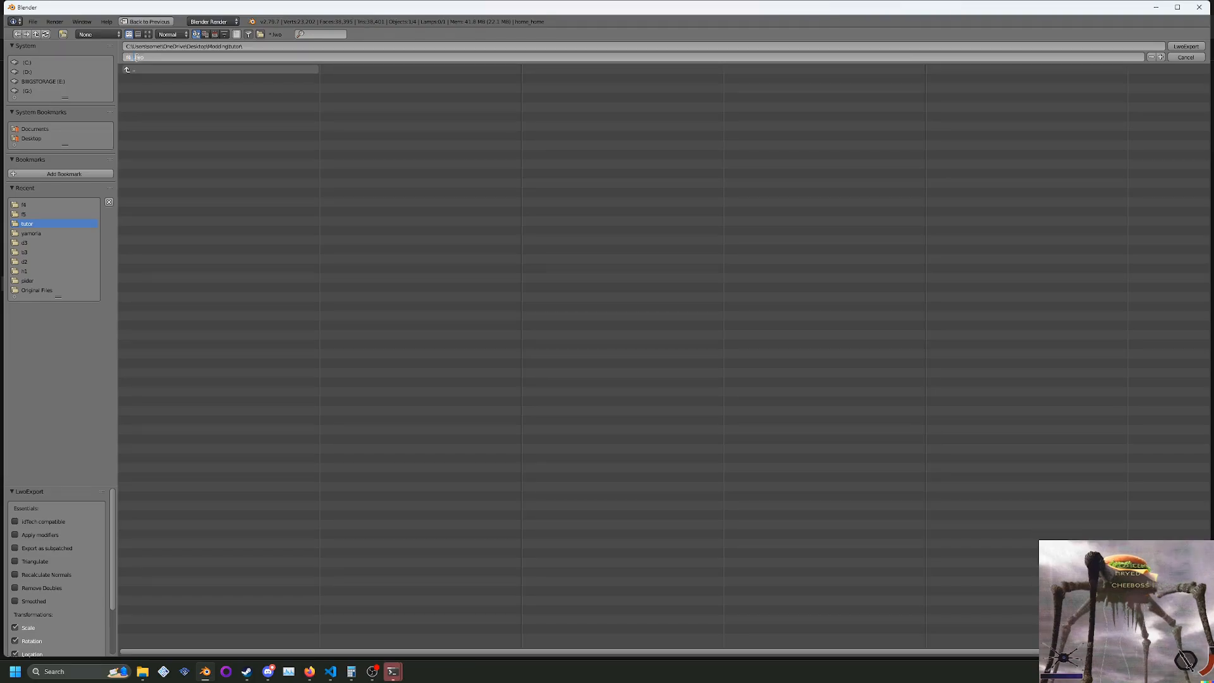
key(Return)
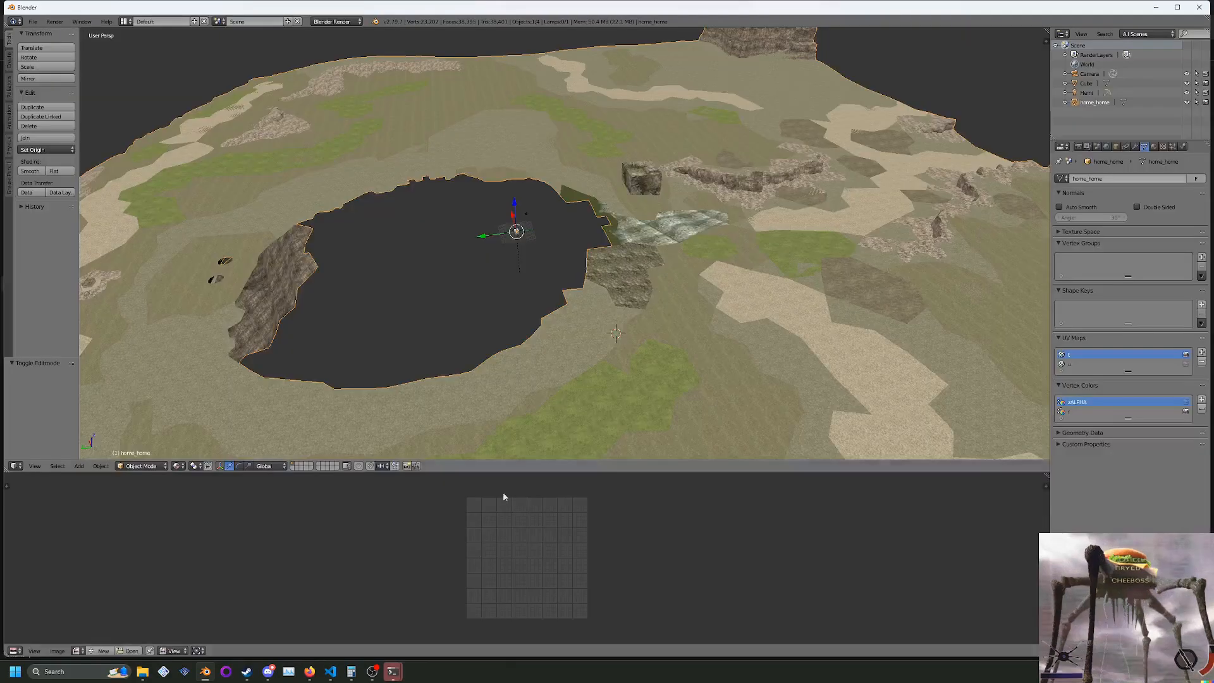
middle_drag(507, 300, 461, 272)
Switch to File Explorer, launch lwo2nmo.exe from the tutor folder and read its requirements and example conversion commands.
click(142, 672)
key(alt+Left)
key(alt+Right)
click(170, 94)
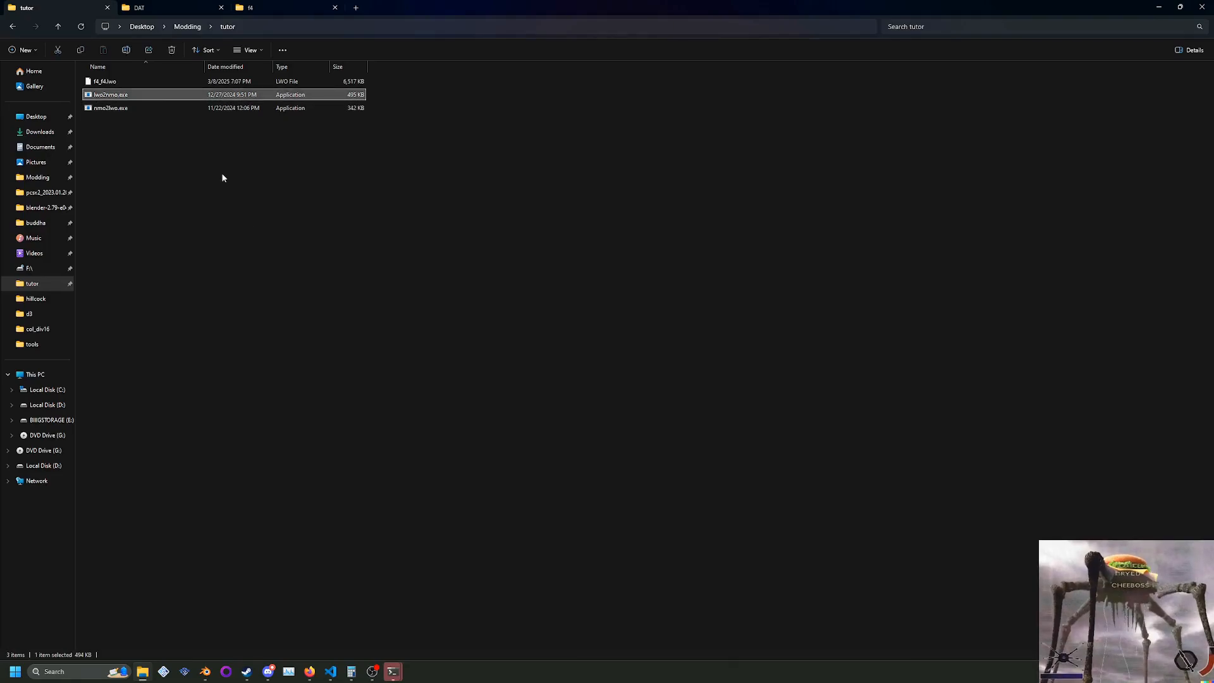
double_click(187, 95)
scroll(304, 308, up, 4)
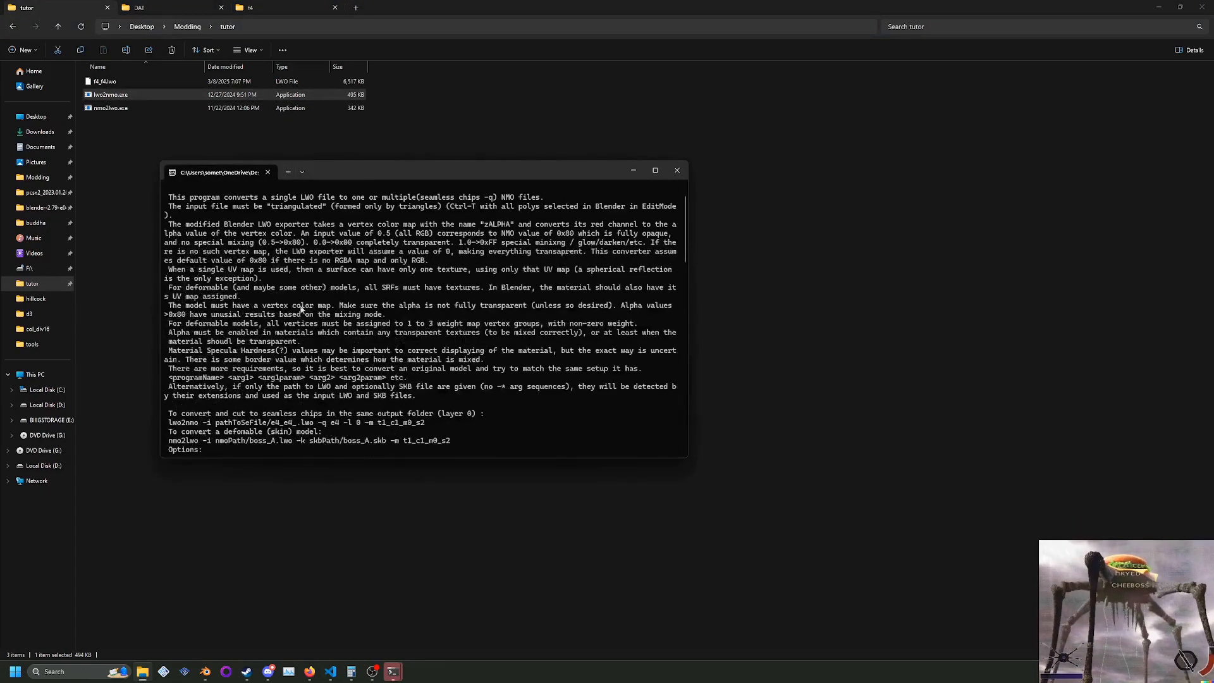
scroll(253, 342, down, 2)
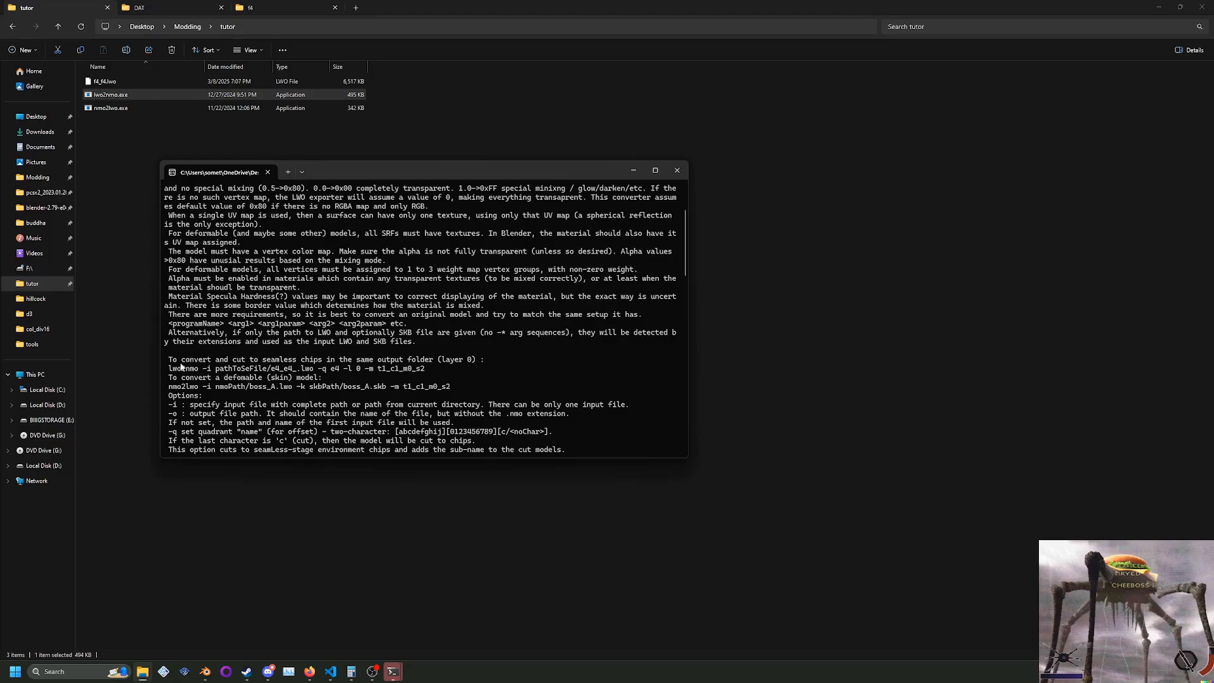
scroll(187, 363, down, 1)
mouse_move(330, 342)
mouse_down()
mouse_move(340, 342)
mouse_move(271, 342)
mouse_move(337, 342)
mouse_up()
click(340, 342)
click(268, 343)
click(336, 341)
scroll(231, 351, down, 2)
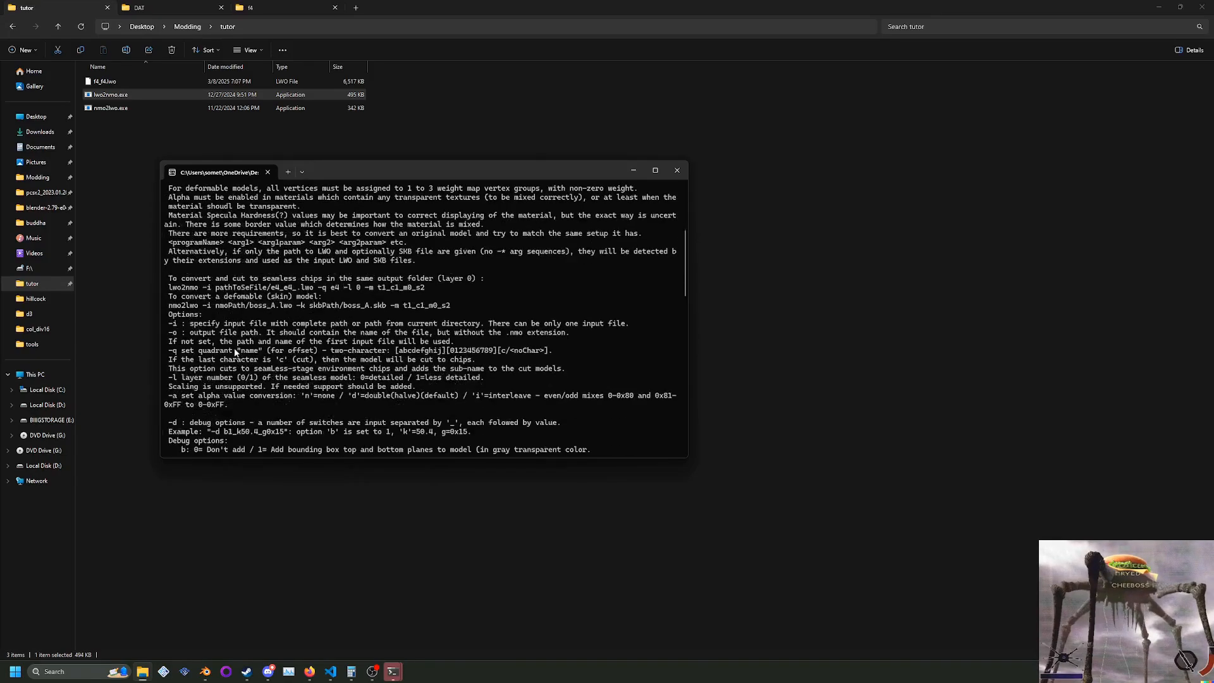
Examine the converter's quadrant (-q), cut and layer (-l) options in the help text and close its window.
drag(173, 351, 294, 365)
click(284, 367)
drag(388, 350, 510, 351)
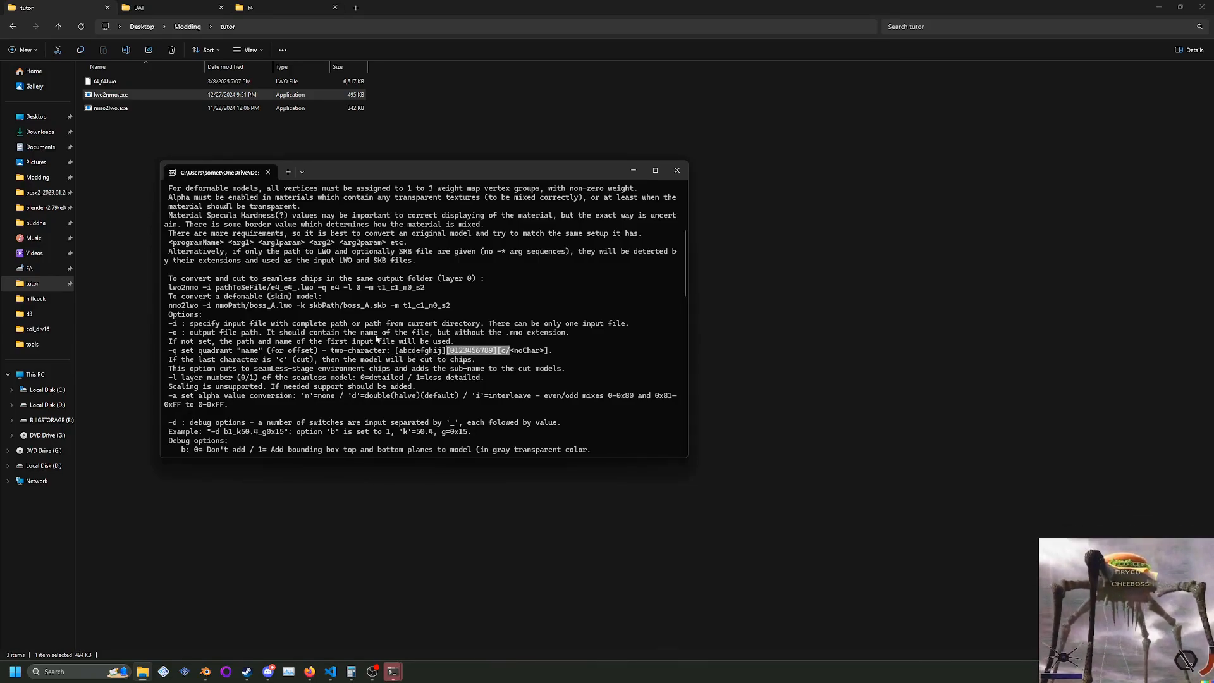
click(294, 357)
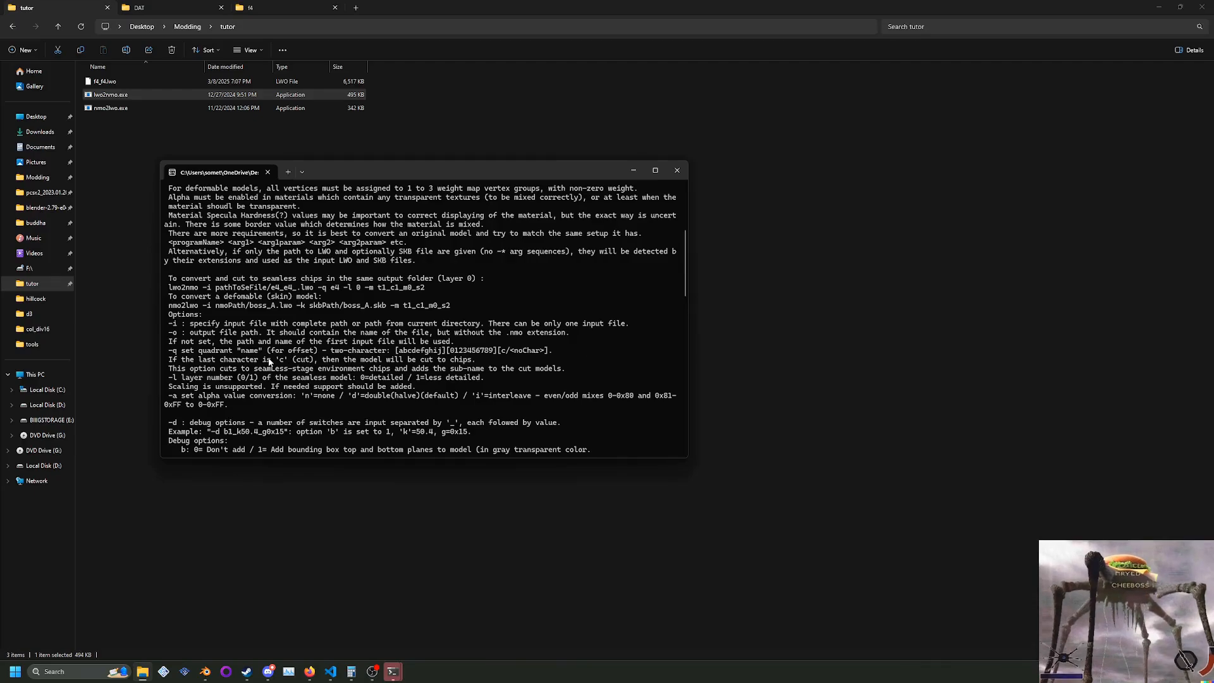
drag(292, 359, 258, 367)
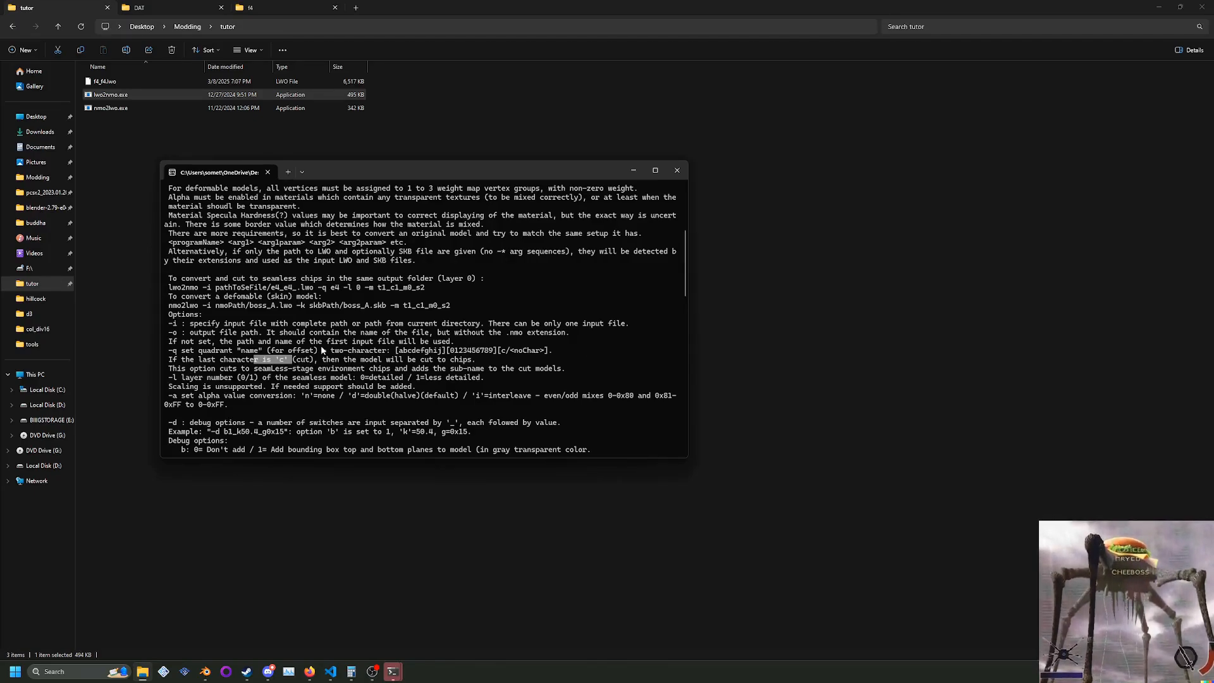
drag(169, 378, 512, 386)
click(513, 387)
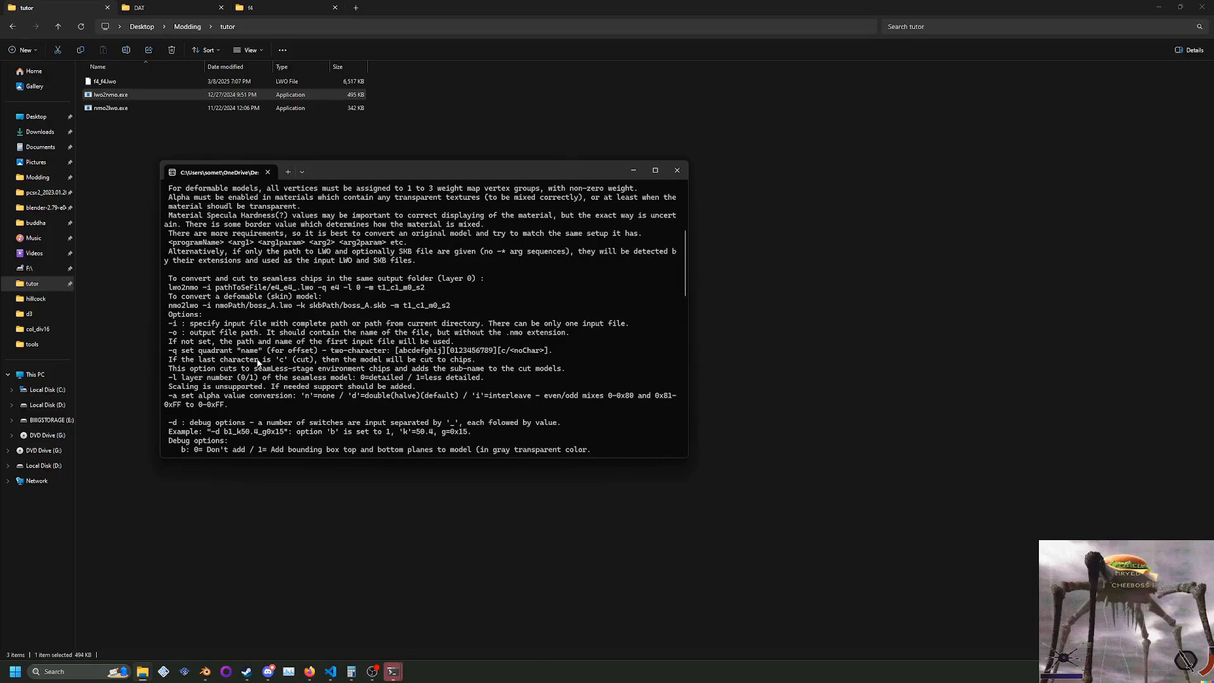
drag(333, 395, 248, 287)
click(217, 250)
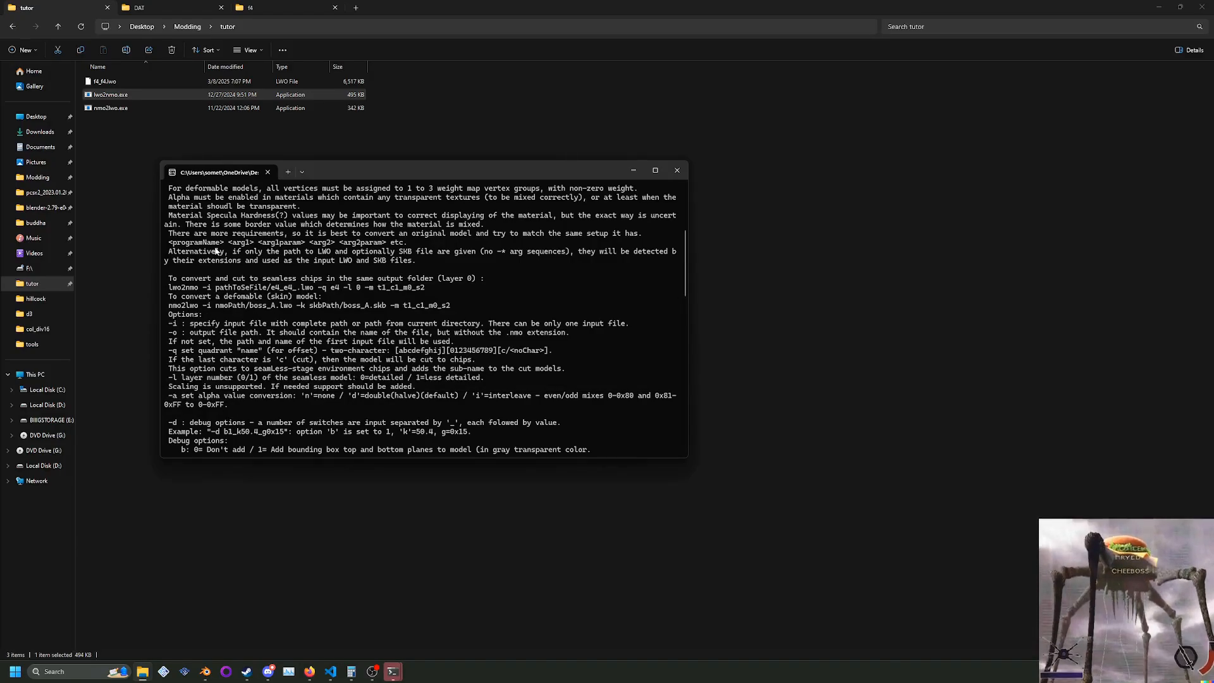
click(267, 172)
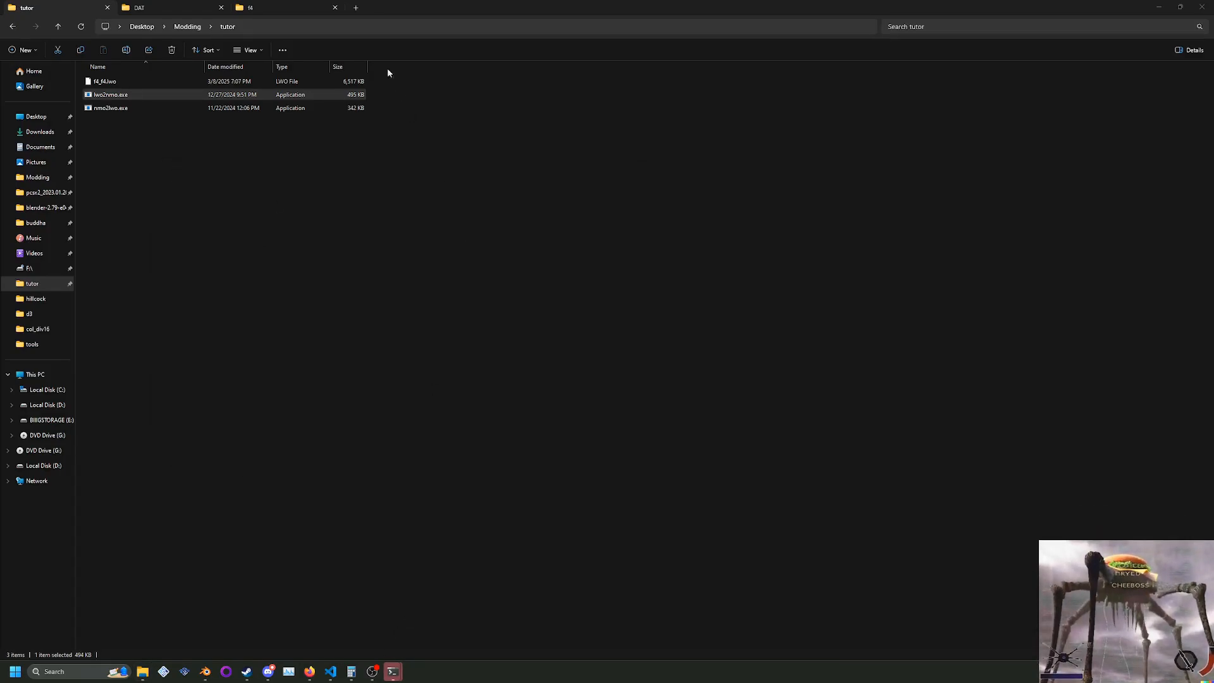
Change the open command prompt's working directory to the Desktop\Modding\tutor folder using the path copied from File Explorer.
mouse_move(393, 672)
click(450, 614)
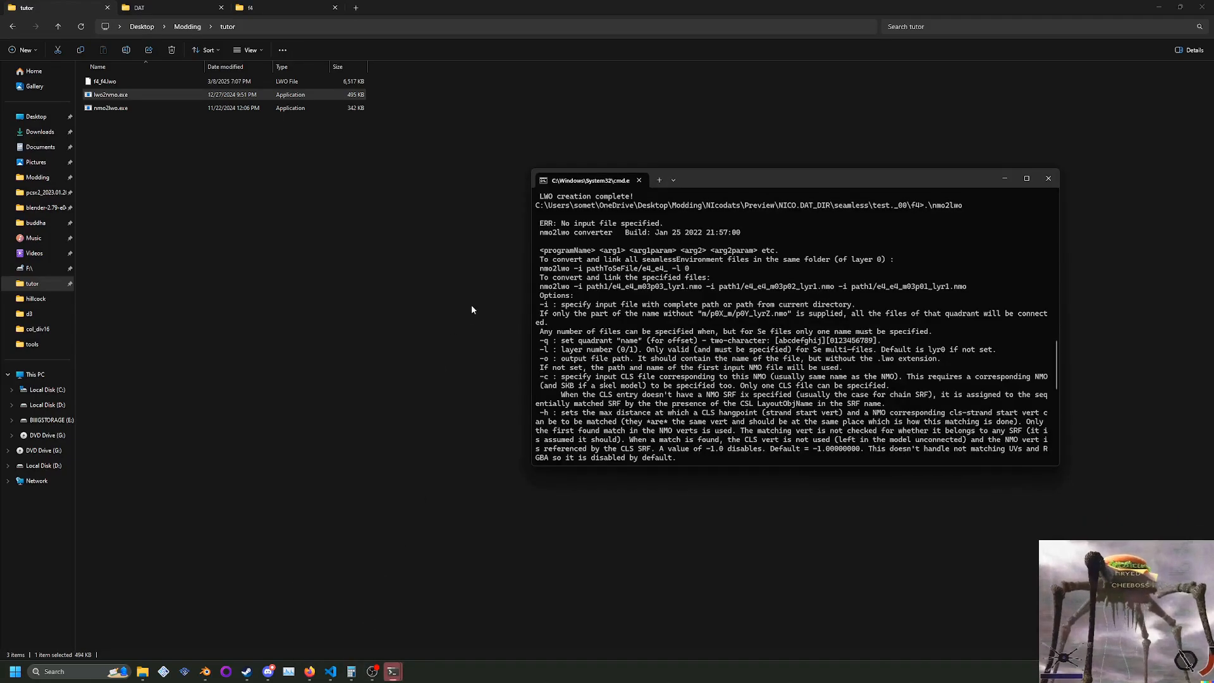
key(Return)
key(Up)
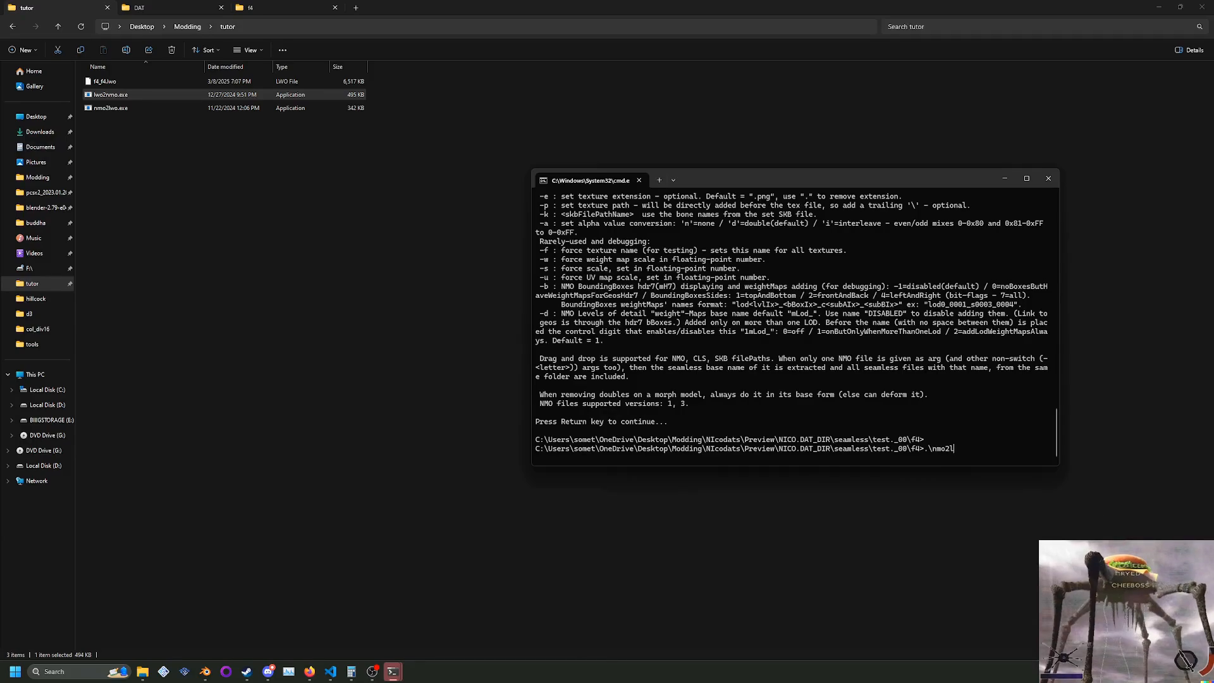
click(360, 27)
click(479, 402)
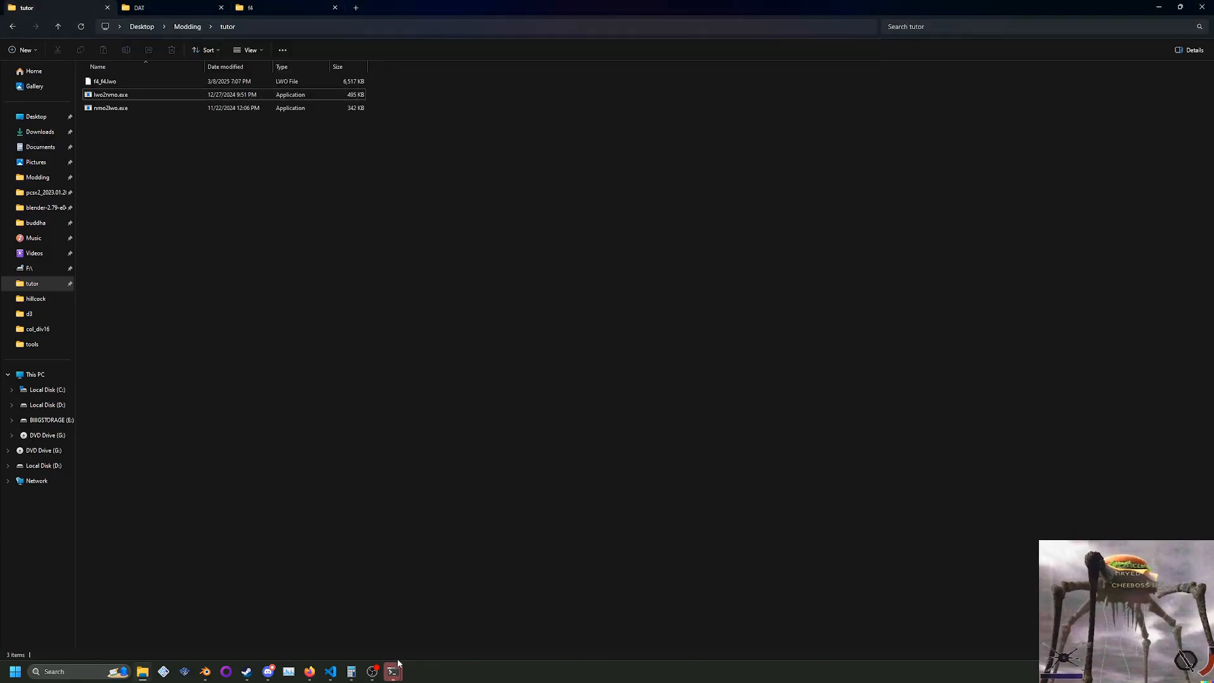
mouse_move(393, 670)
click(380, 634)
key(Escape)
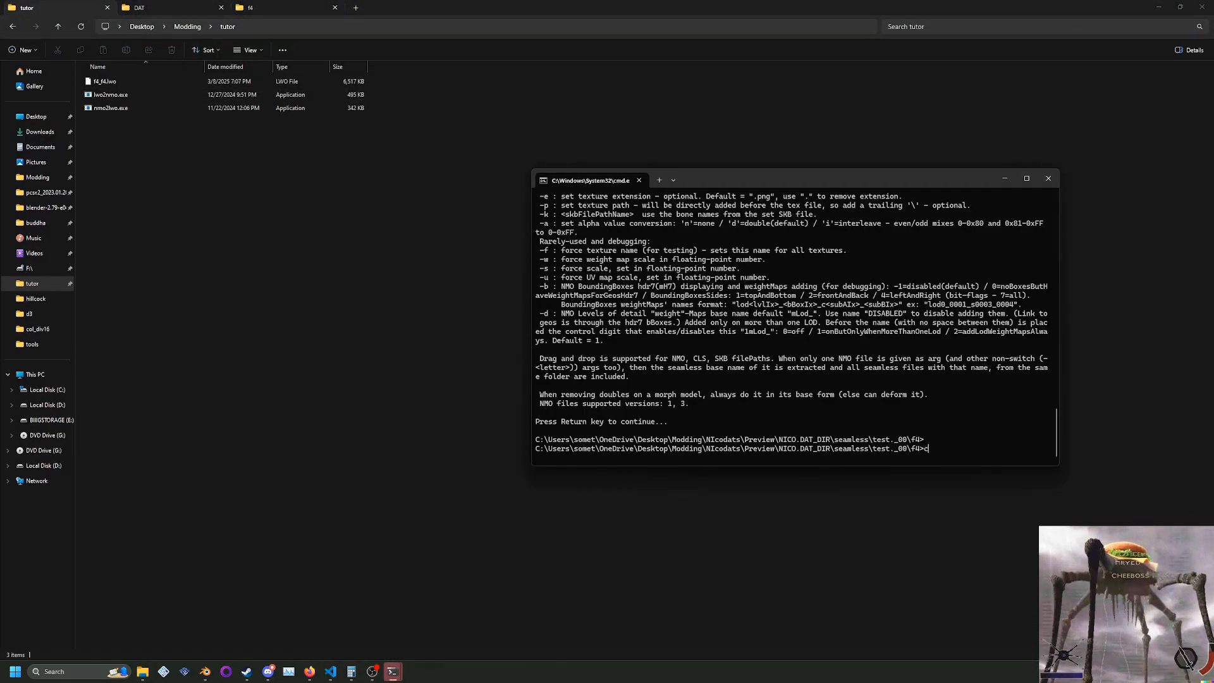
text(cd)
text(C:\Users\somet\OneDrive\Desktop\Modding\tutor)
key(Return)
Run ".\lwo2nmo -i f4_f4.lwo -q f4c -l 0" and select all the generated NMO files in the tutor folder.
text(.\lwo)
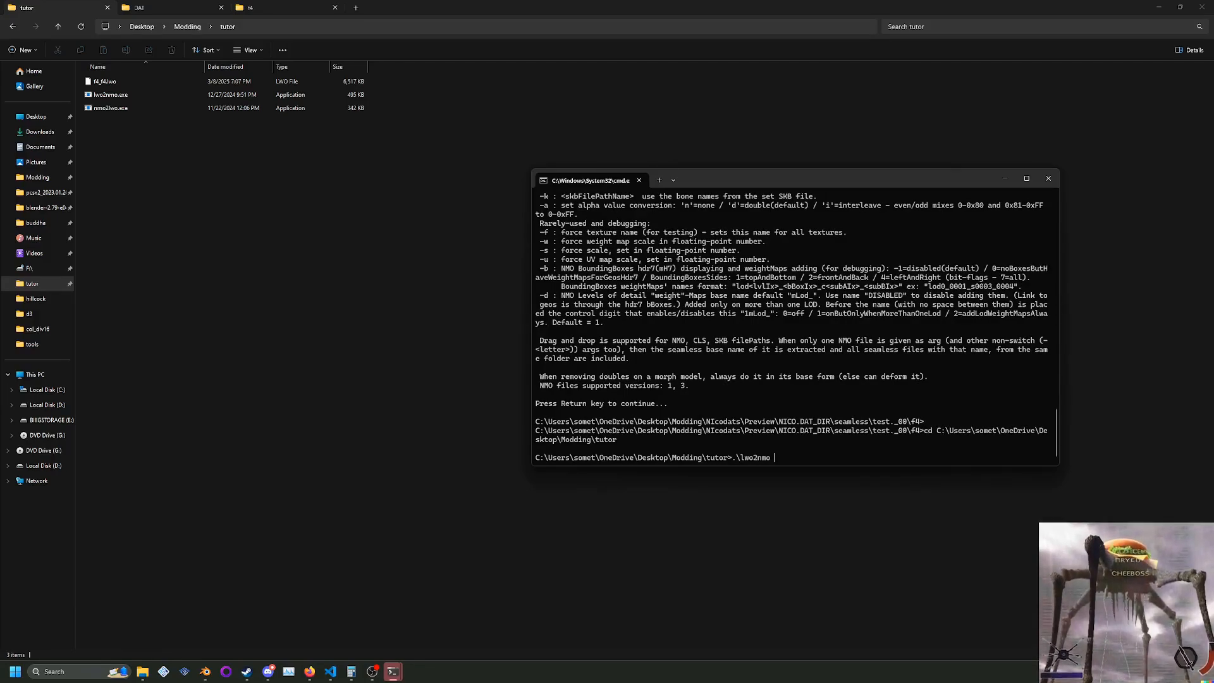
text(2nmo -i f4_f4)
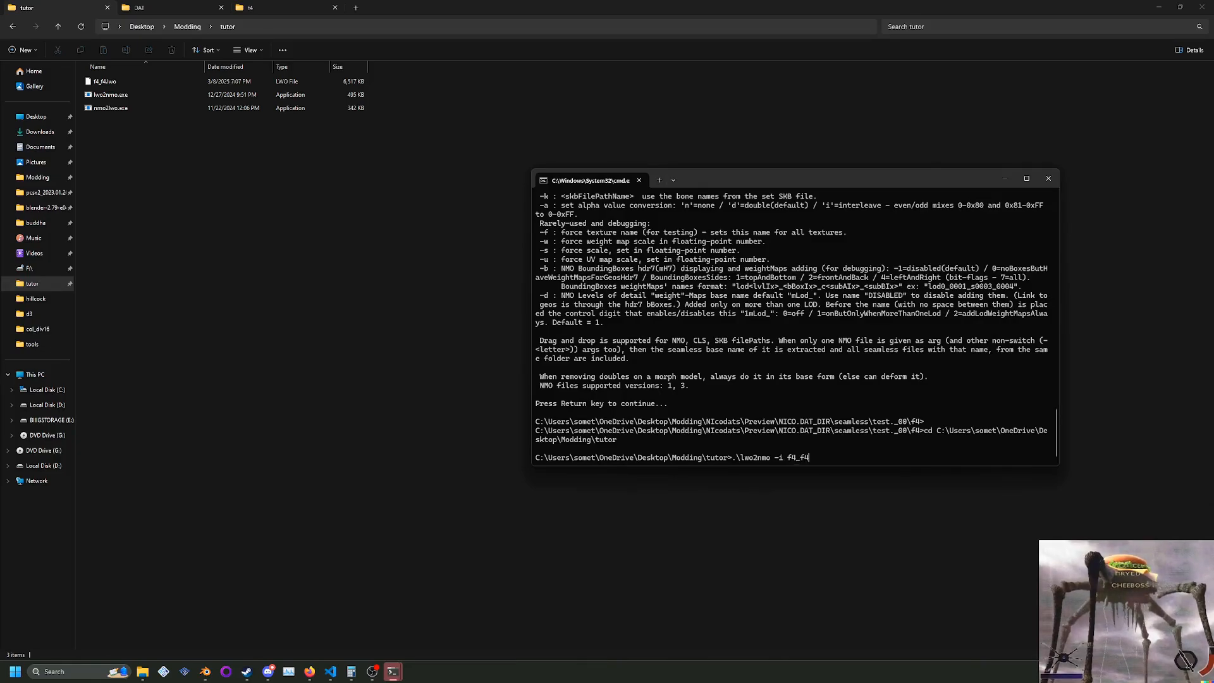
text(.lwo -q f4c -l 0)
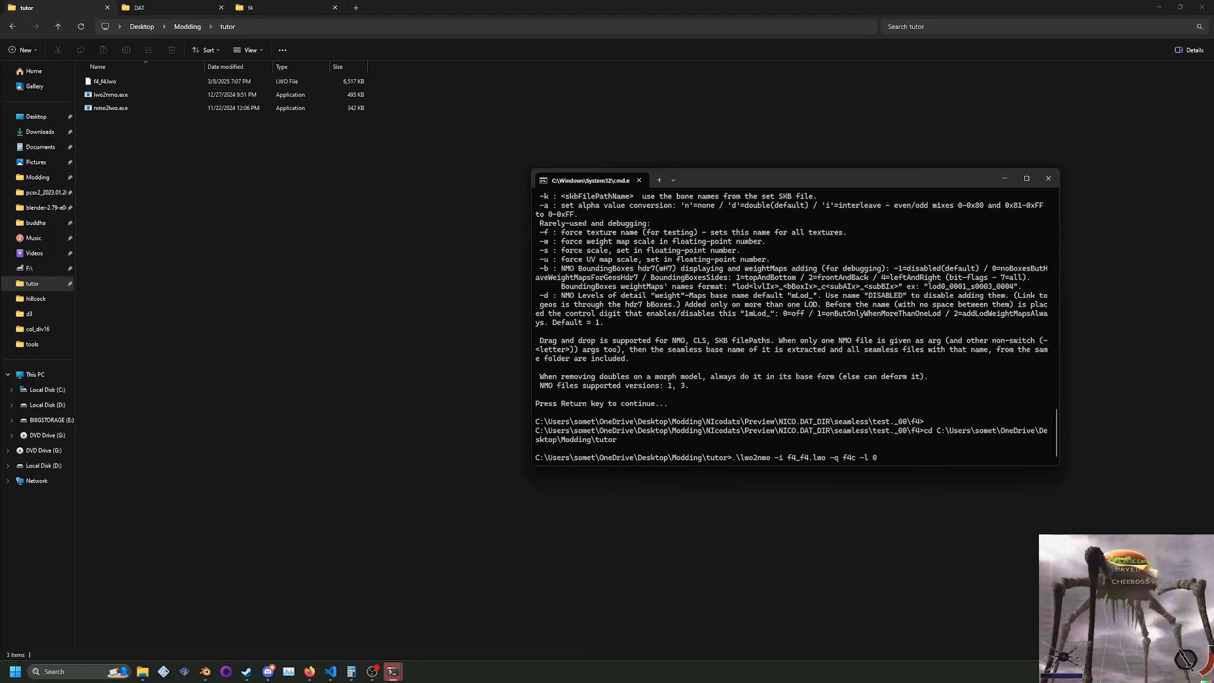
key(Return)
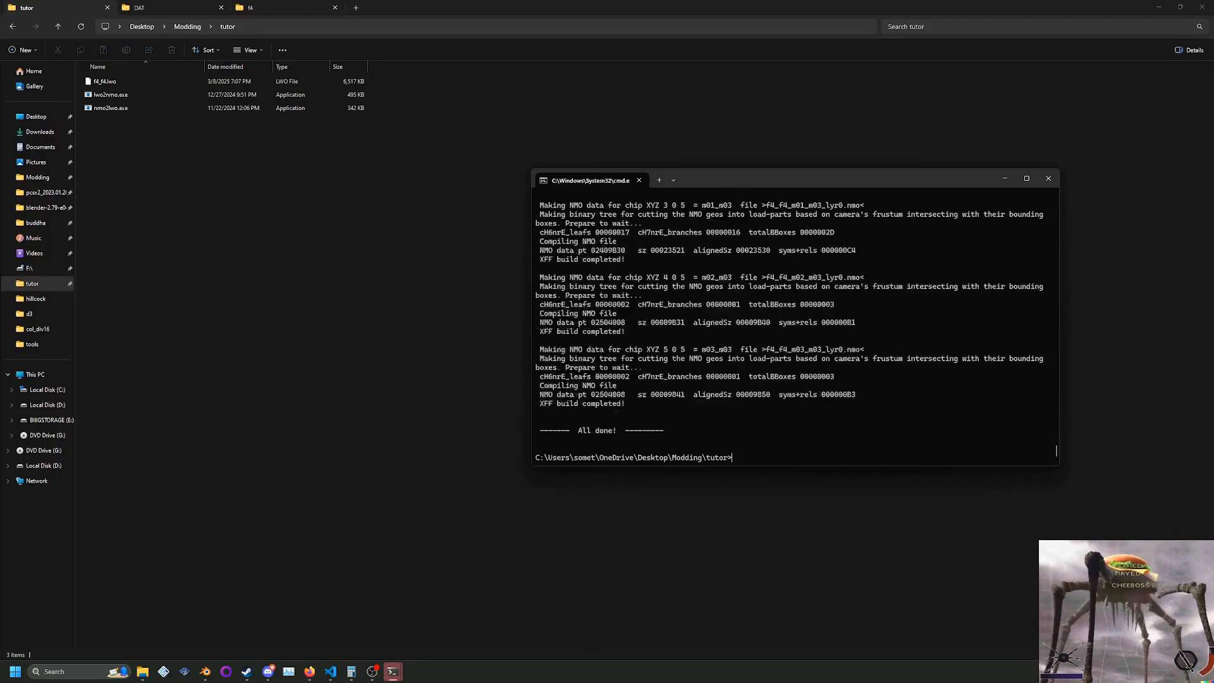
scroll(544, 209, up, 2)
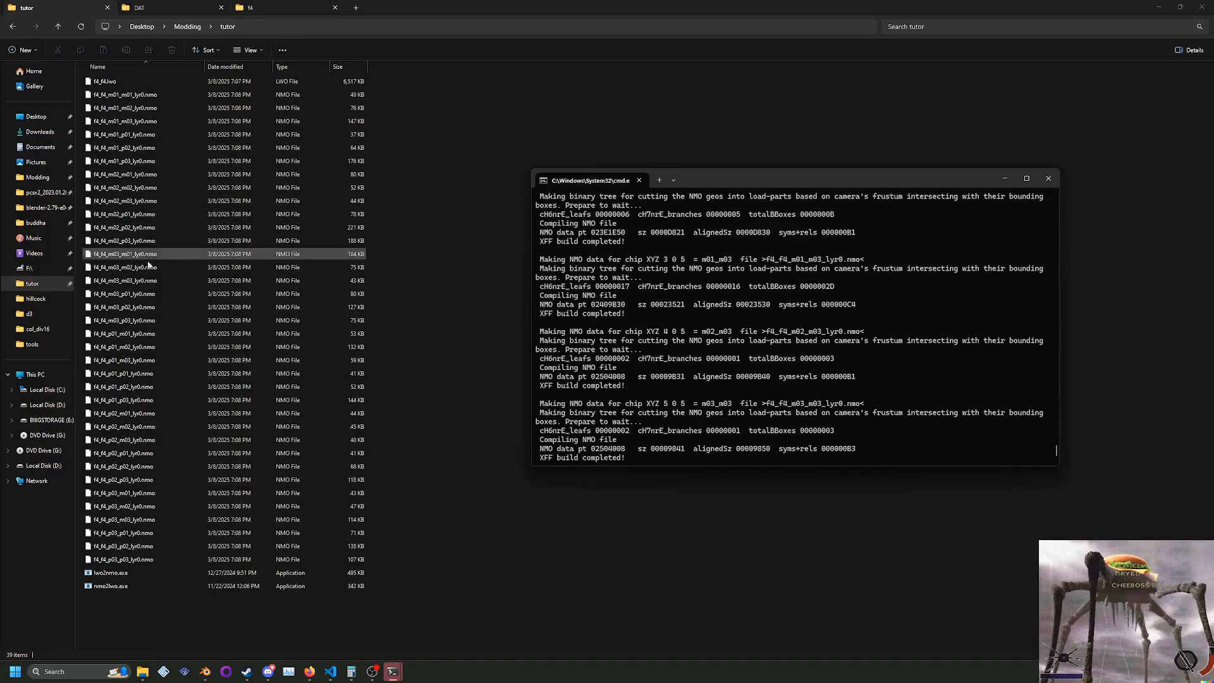
drag(377, 92, 250, 562)
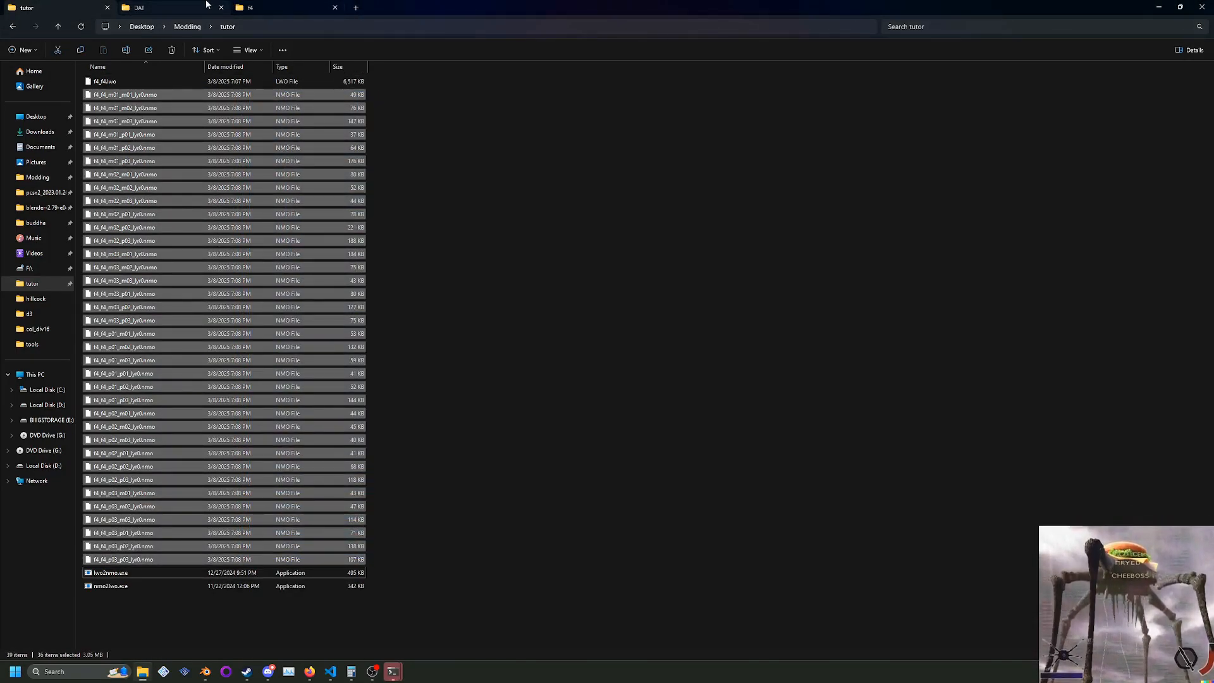
Create a new folder named seamless inside the emulator's host\UO\DAT folder.
click(150, 7)
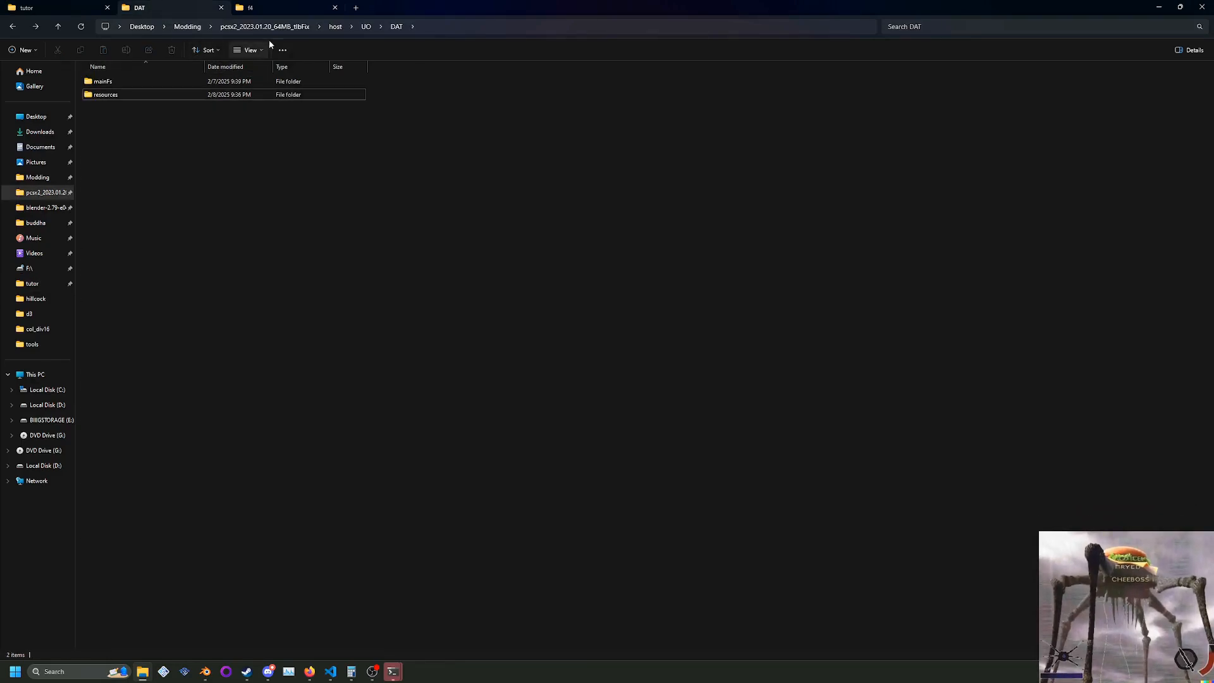
click(336, 29)
double_click(120, 98)
double_click(123, 97)
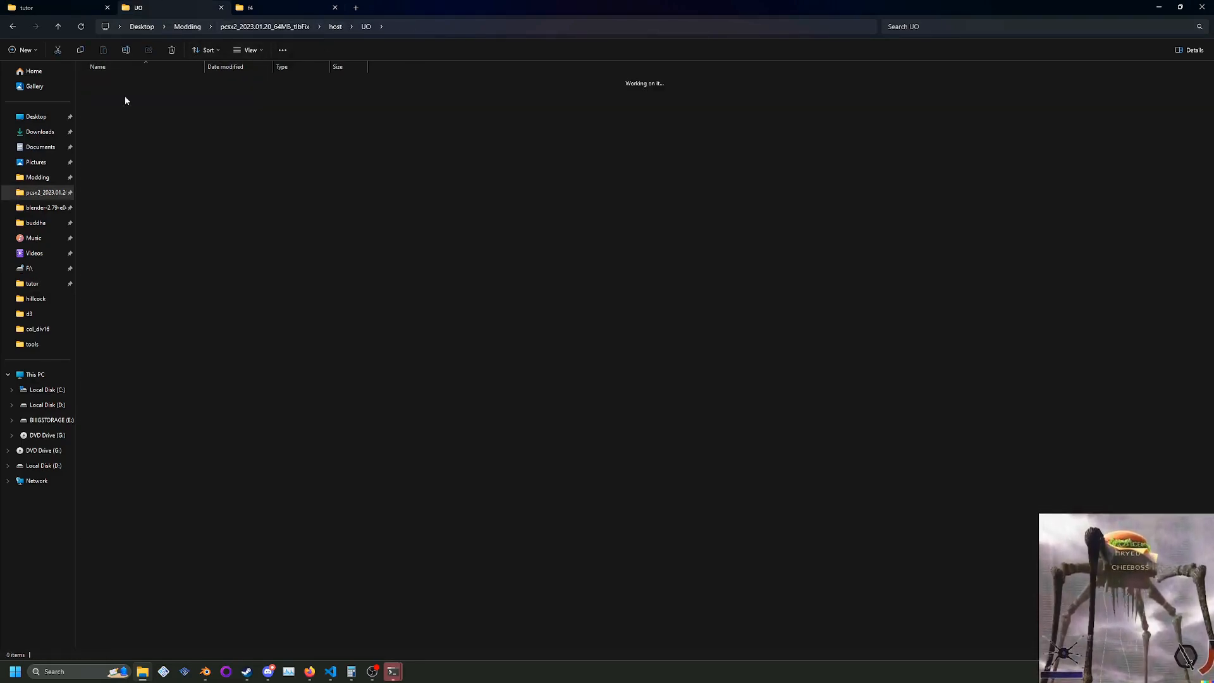
right_click(124, 108)
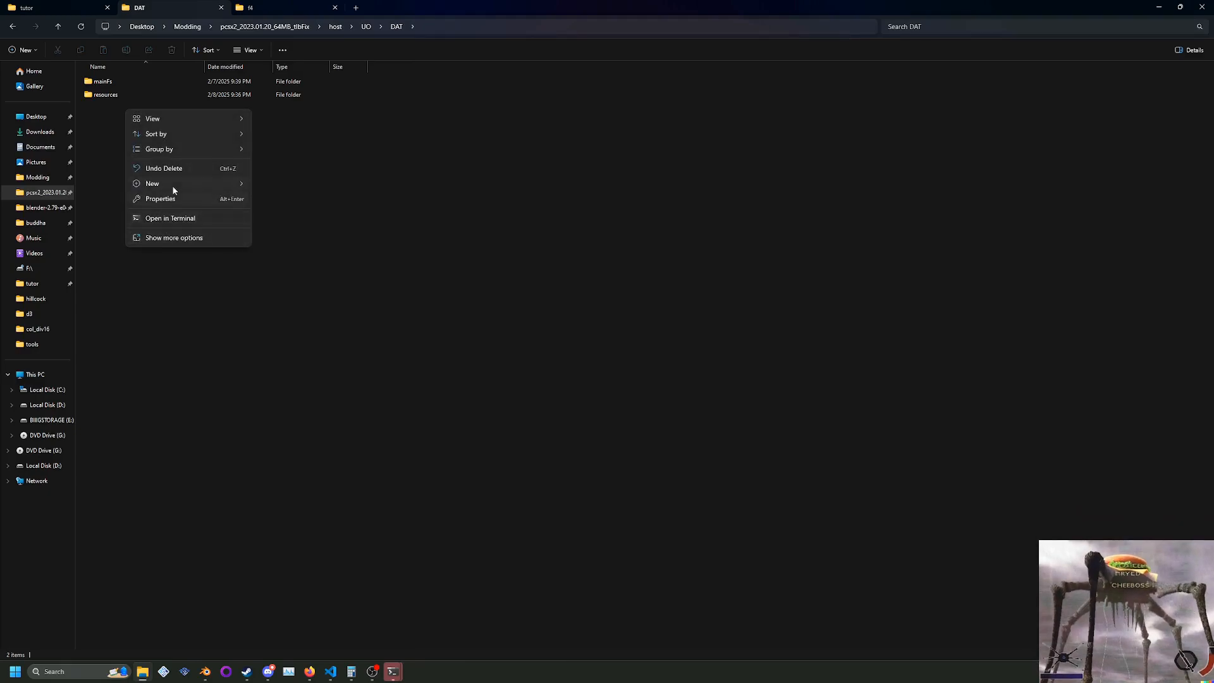
mouse_move(173, 184)
click(265, 184)
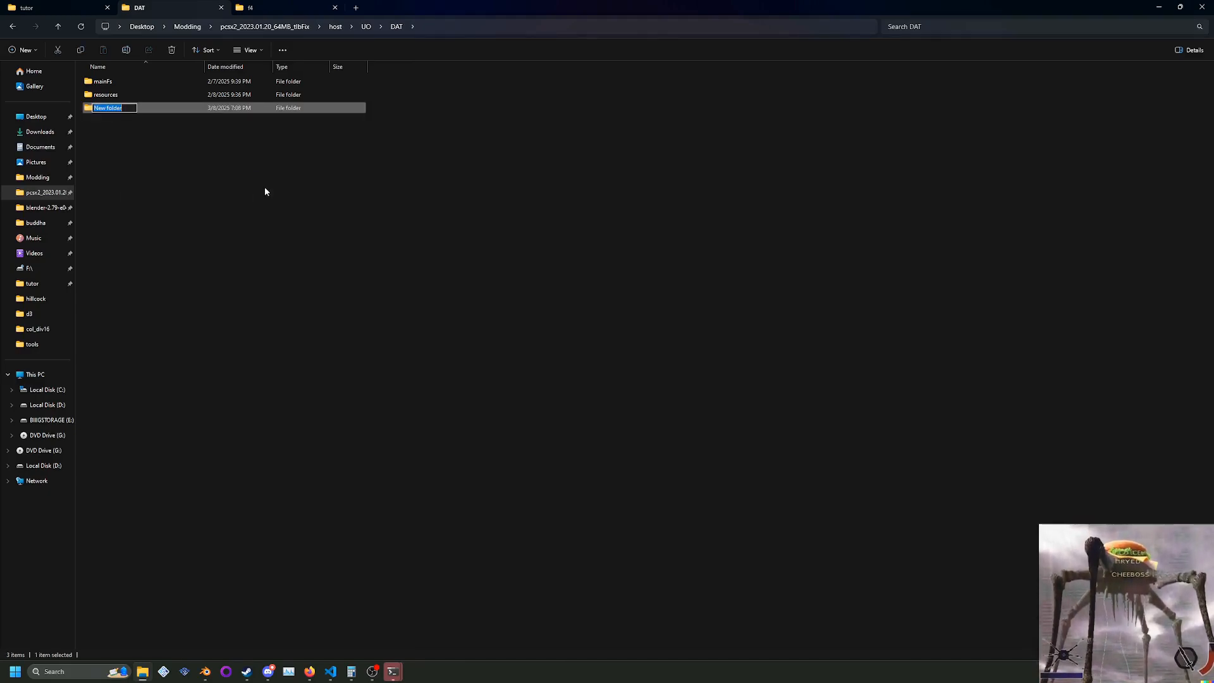
text(seamless)
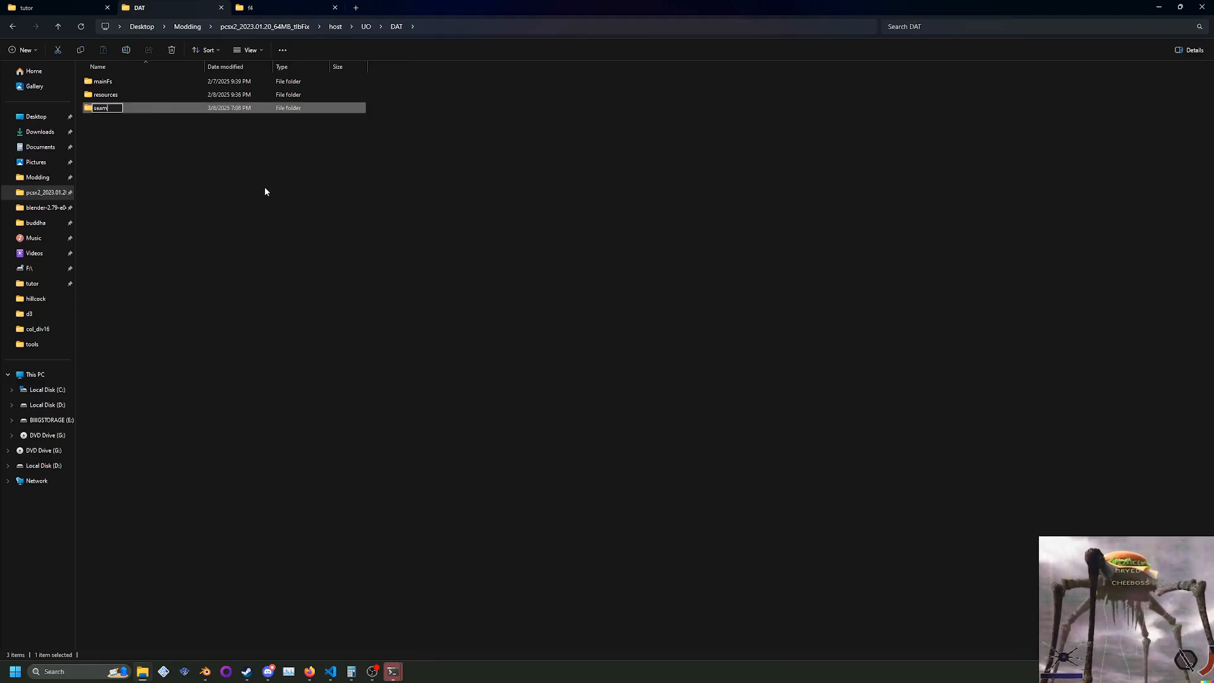
key(Return)
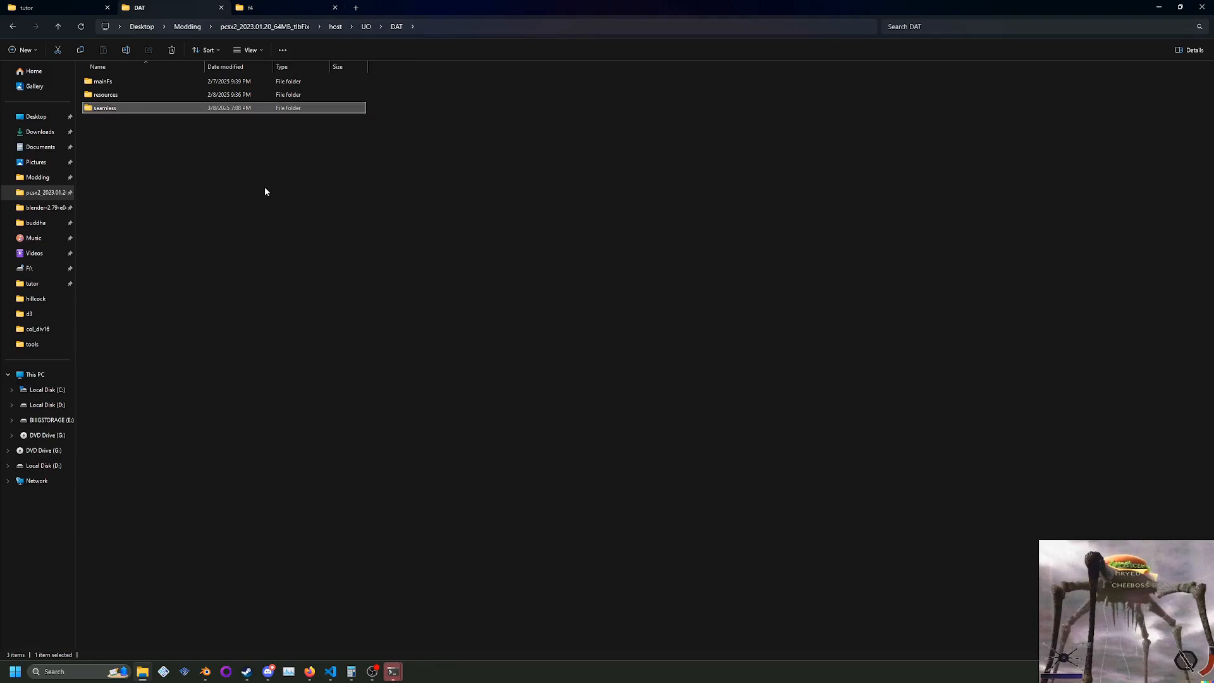
Create a folder named test inside the new seamless folder.
double_click(183, 111)
right_click(184, 120)
mouse_move(230, 200)
click(329, 195)
text(test)
key(Return)
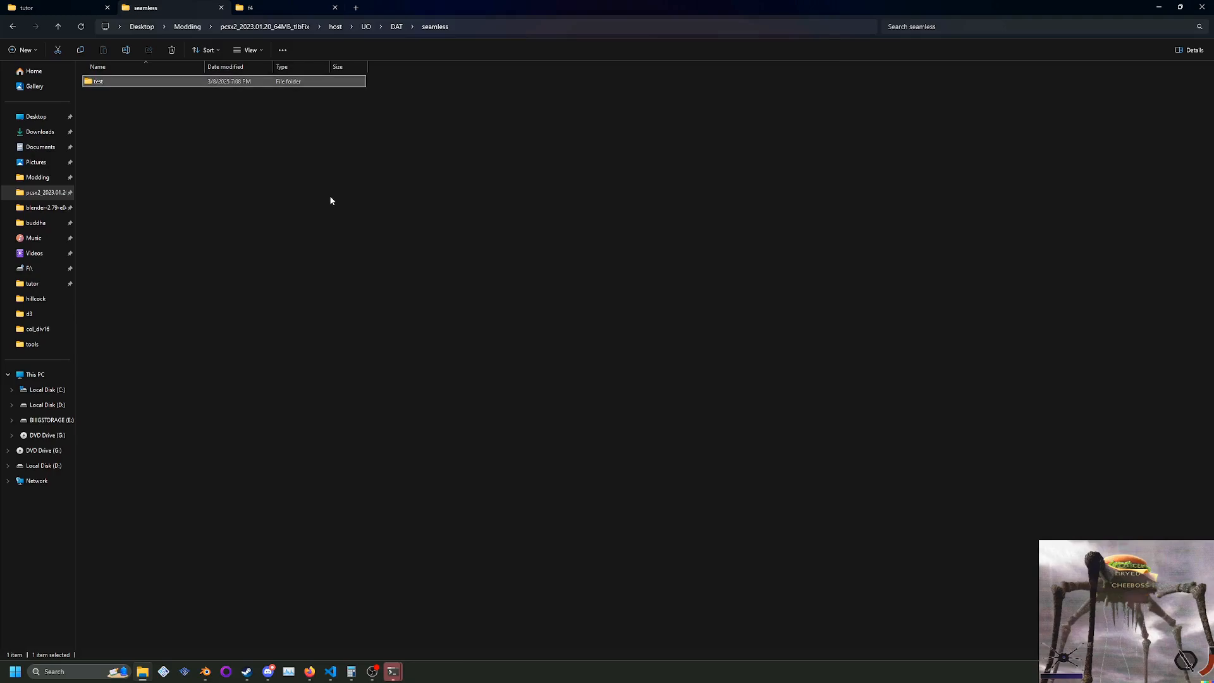
Check the existing folder structure under UO\AAAAA\seamless for reference.
click(368, 26)
double_click(165, 81)
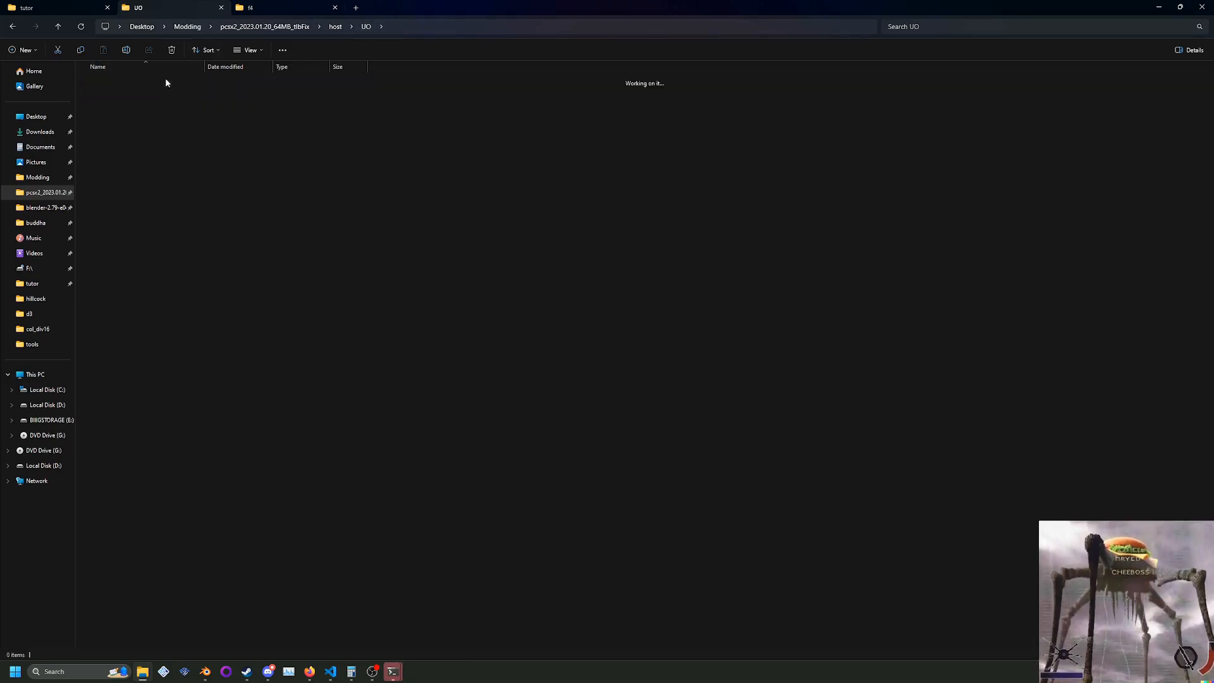
double_click(144, 105)
key(alt+Left)
key(alt+Left)
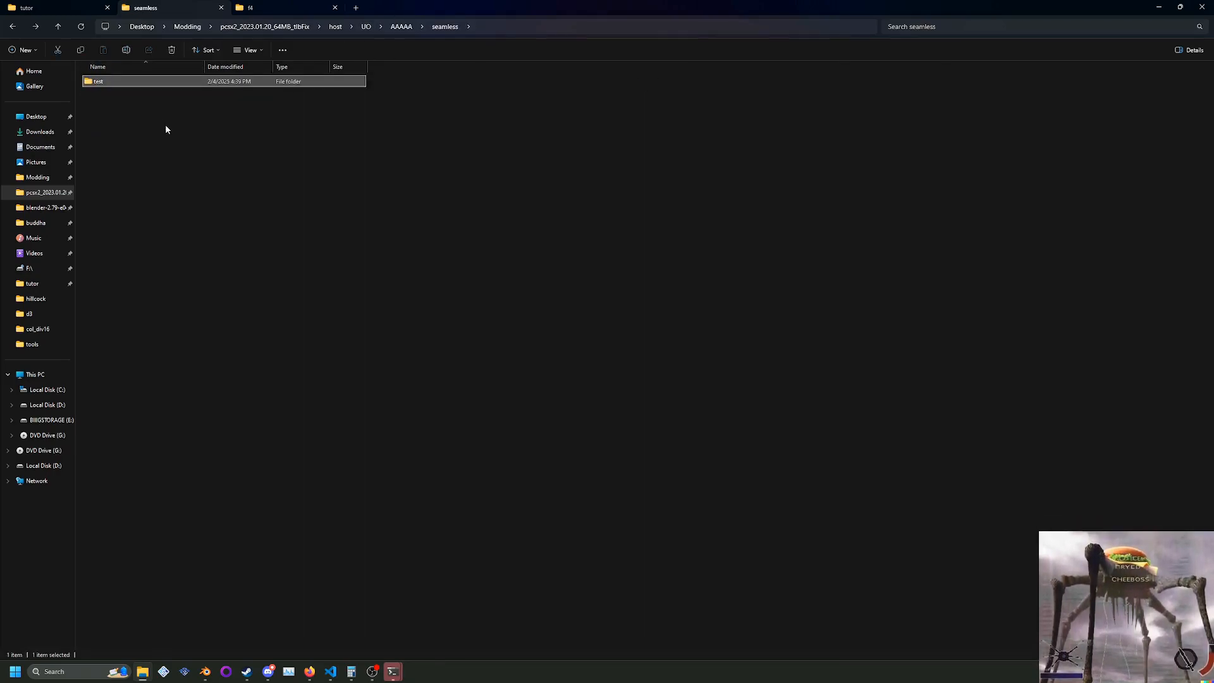
Create a folder named f4 inside the emulator's DAT\seamless\test folder.
double_click(135, 96)
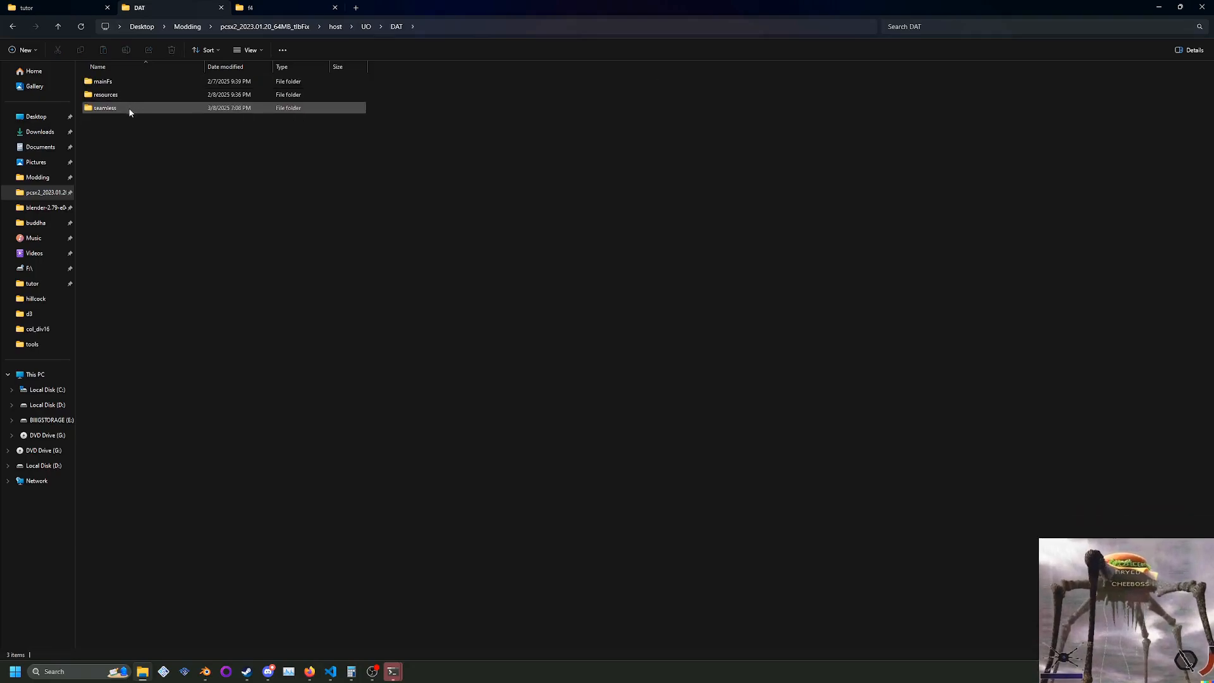
double_click(131, 107)
double_click(132, 88)
right_click(202, 191)
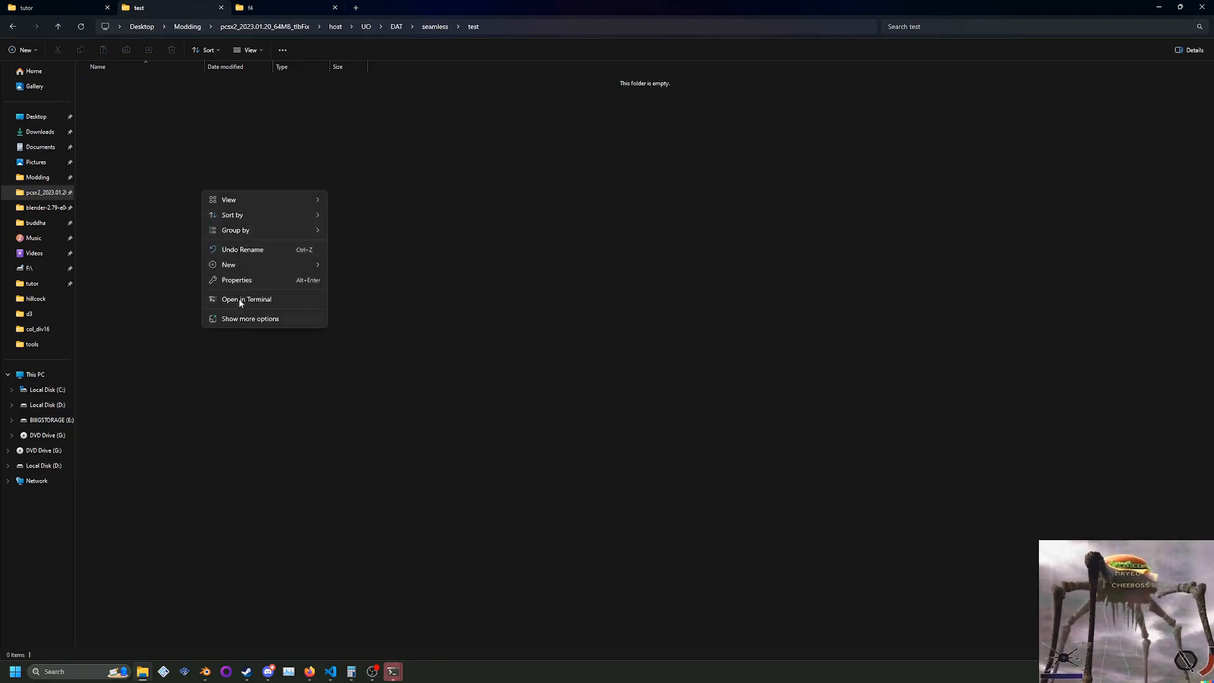
mouse_move(308, 266)
click(382, 269)
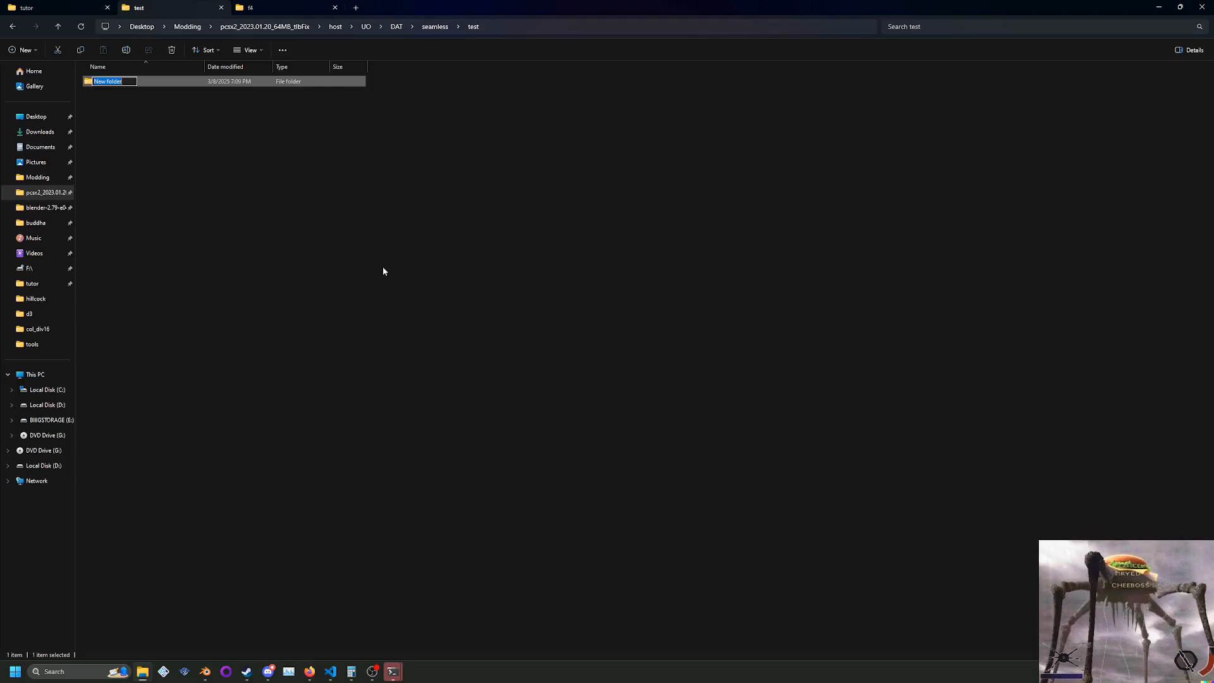
Move the generated lyr0 NMO files from the tutor folder into DAT\seamless\test\f4.
click(19, 3)
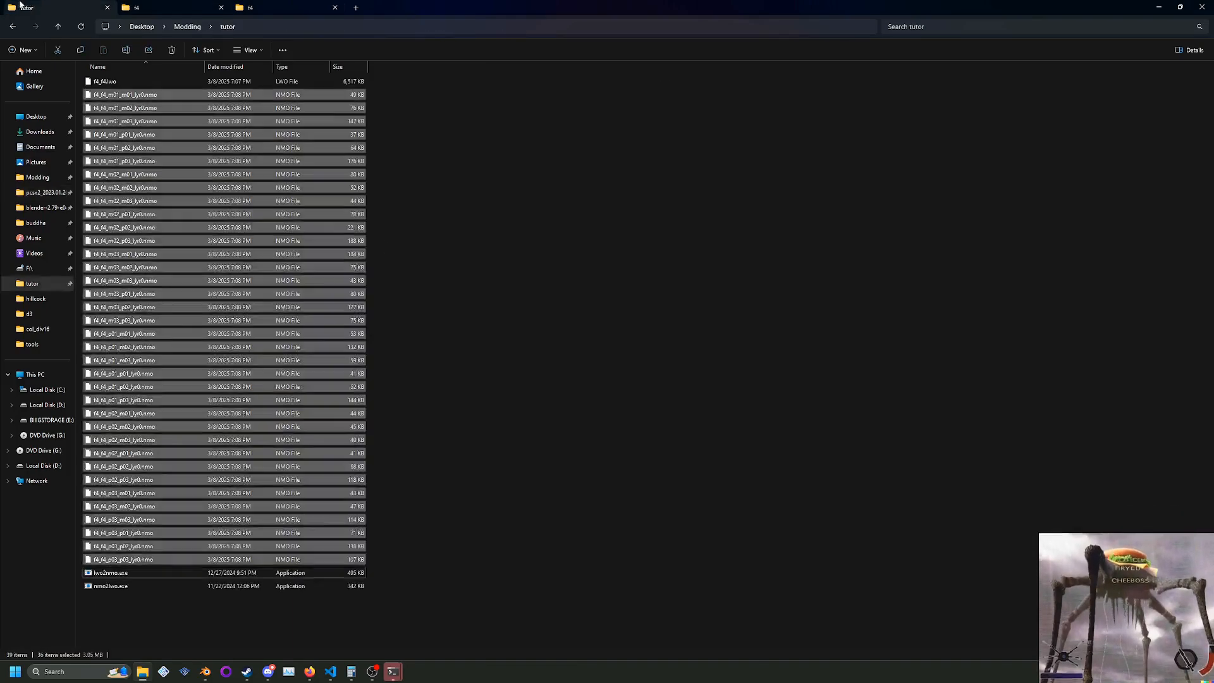
key(ctrl+x)
click(214, 4)
key(ctrl+v)
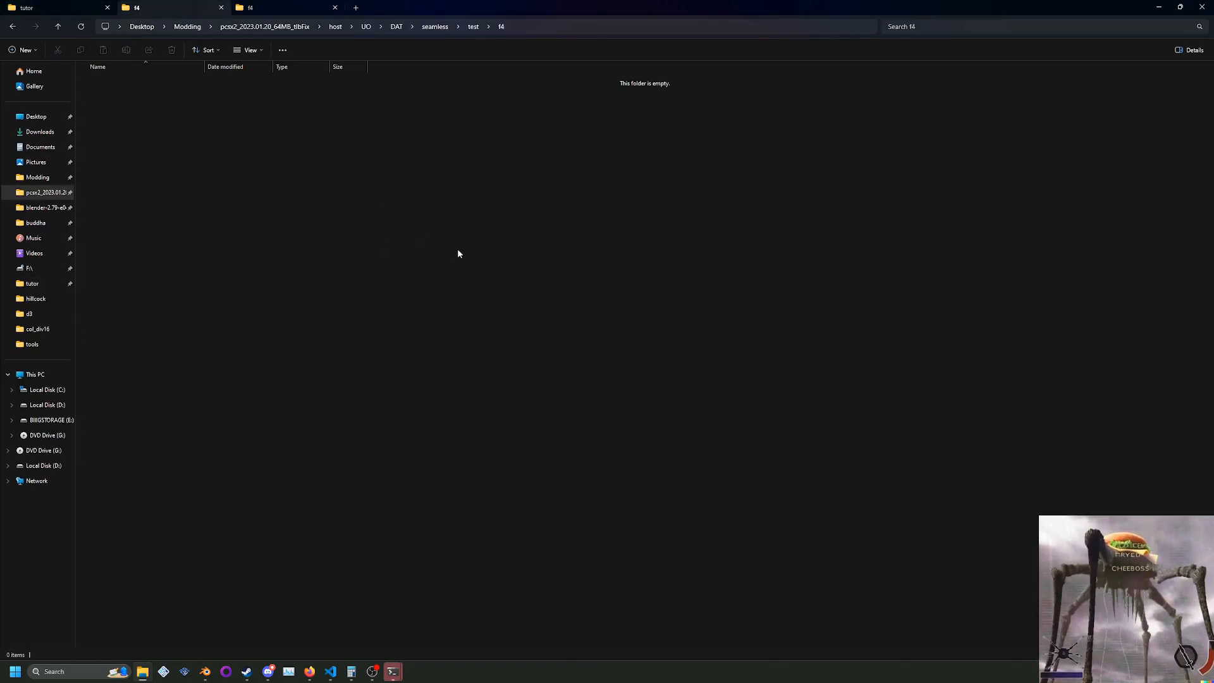
Run ".\lwo2nmo -i f4_f4.lwo -q f4c -l 1" in the tutor folder's command prompt.
key(ctrl+shift+Tab)
mouse_move(393, 672)
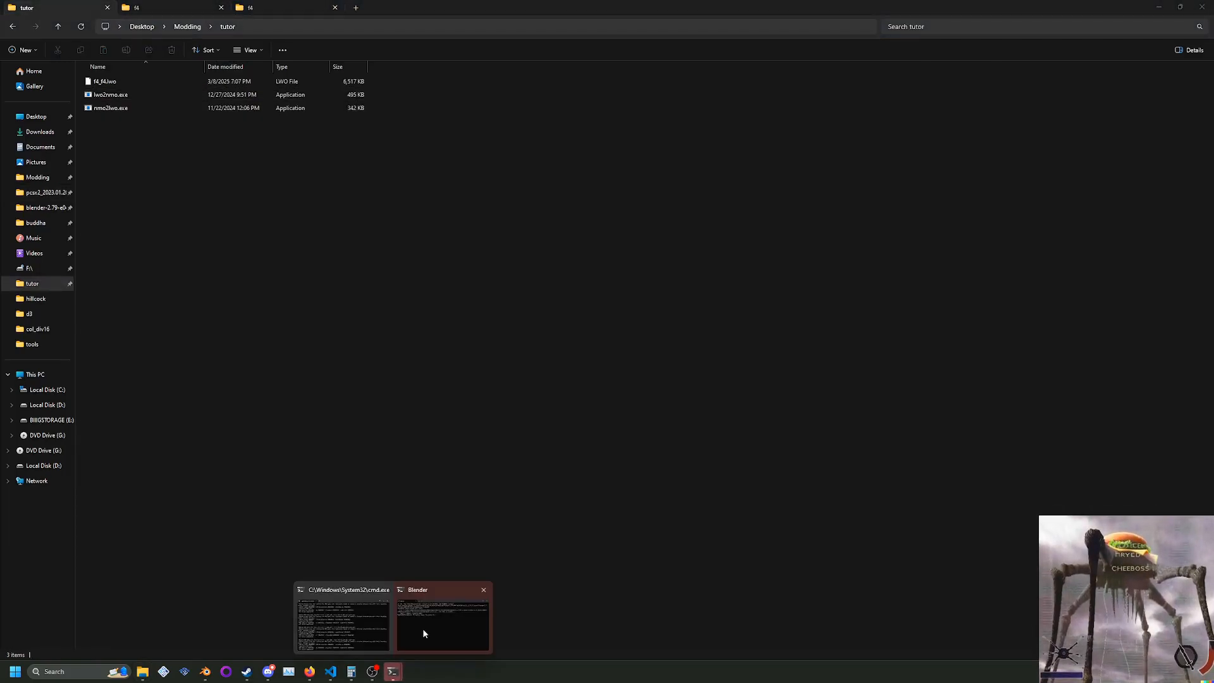
click(419, 630)
key(Up)
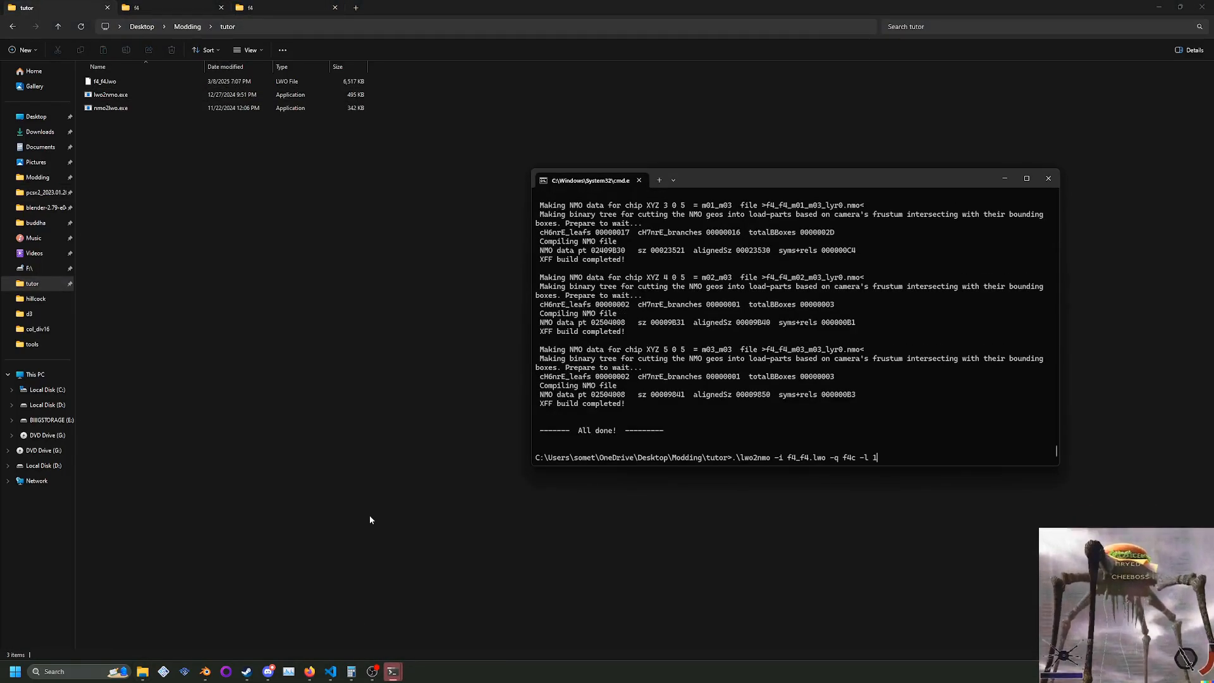
text(1)
key(Return)
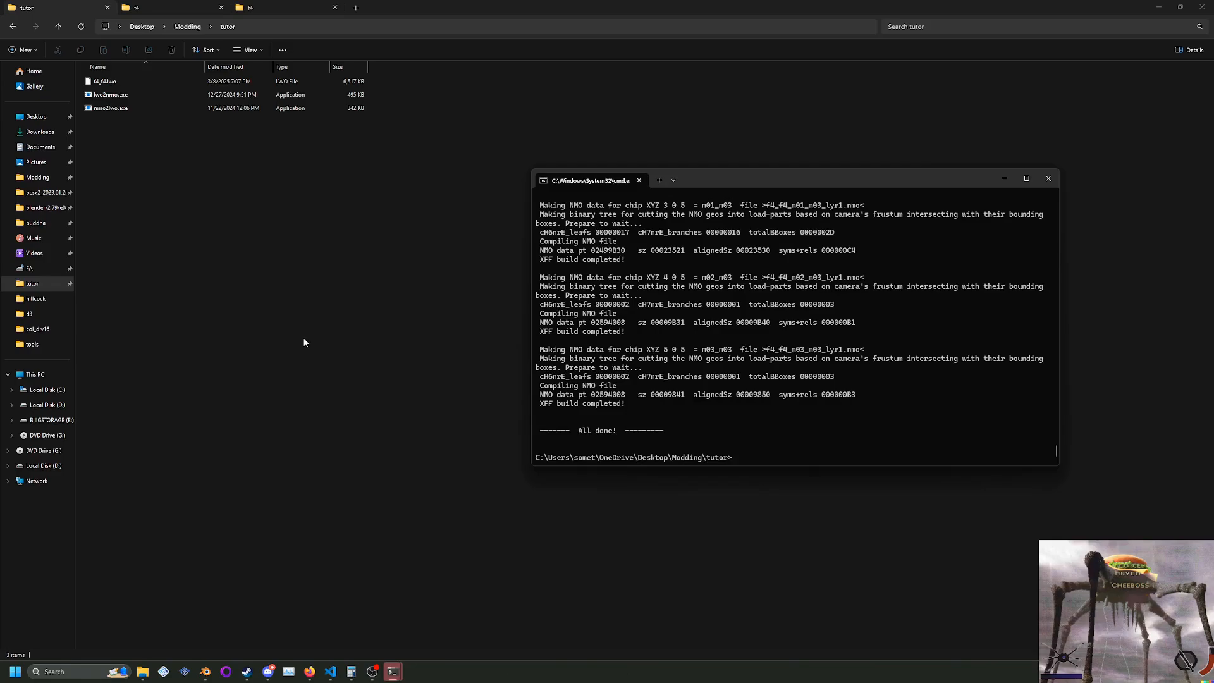
Move all the generated lyr1 NMO files from the tutor folder into DAT\seamless\test\f4.
click(188, 95)
shift+click(193, 558)
key(ctrl+x)
click(160, 6)
click(464, 291)
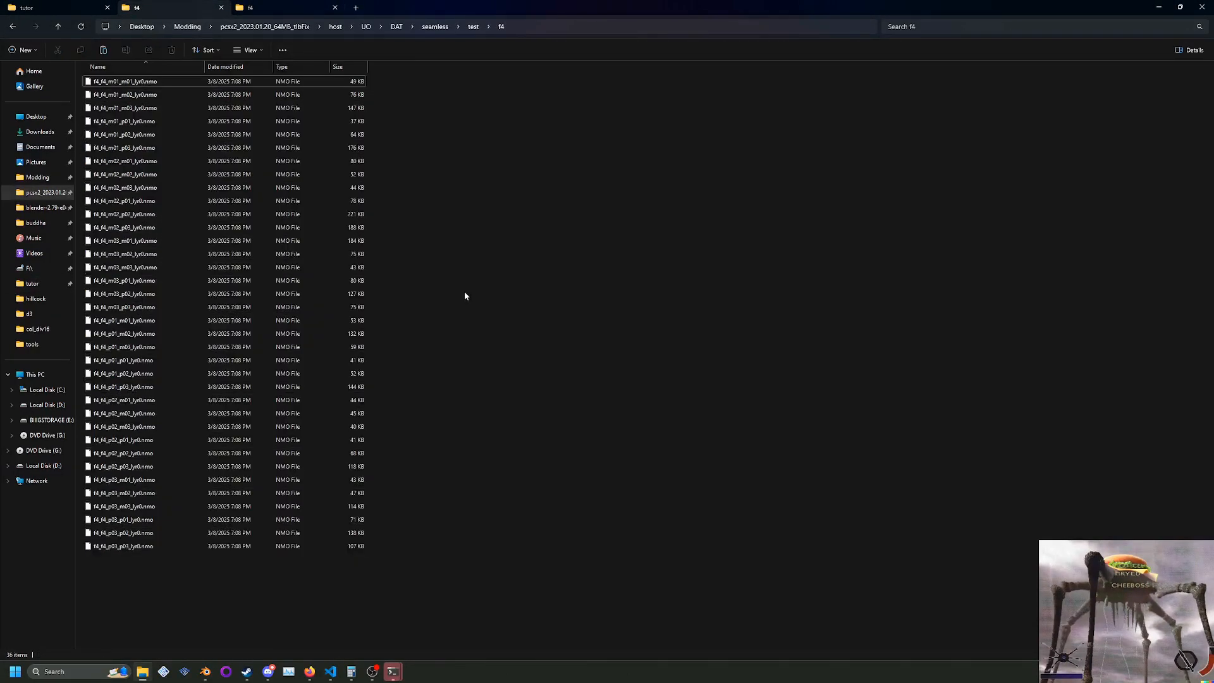
key(ctrl+v)
click(502, 331)
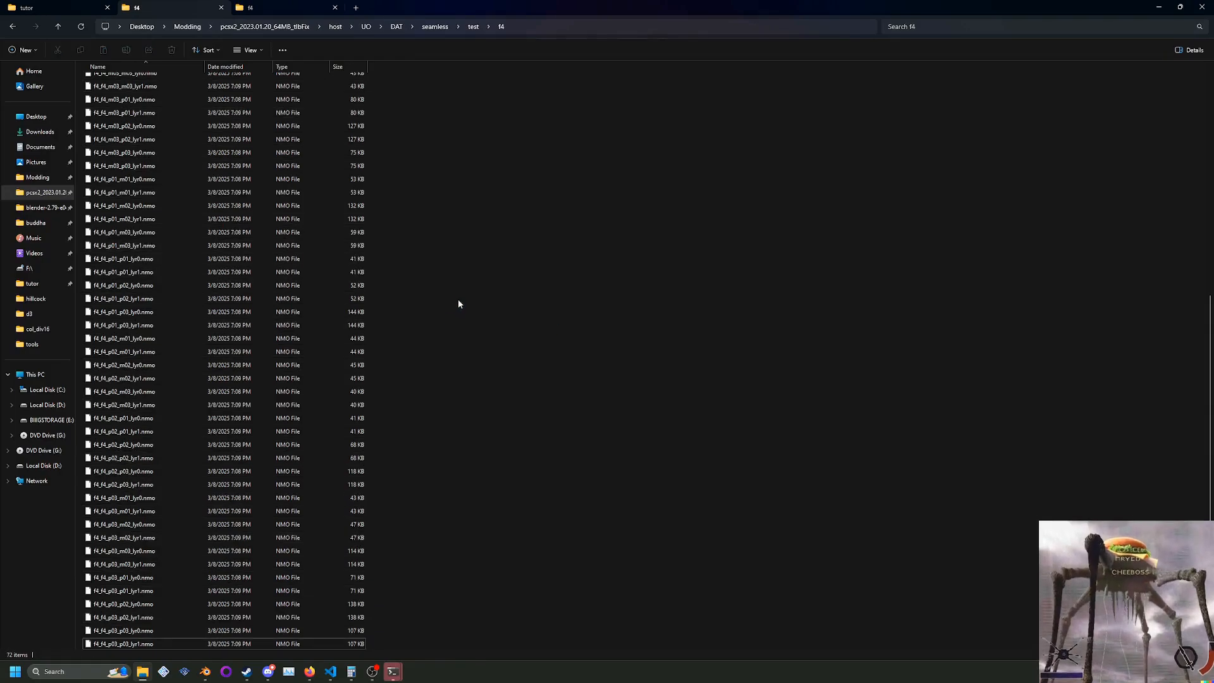
scroll(267, 115, up, 6)
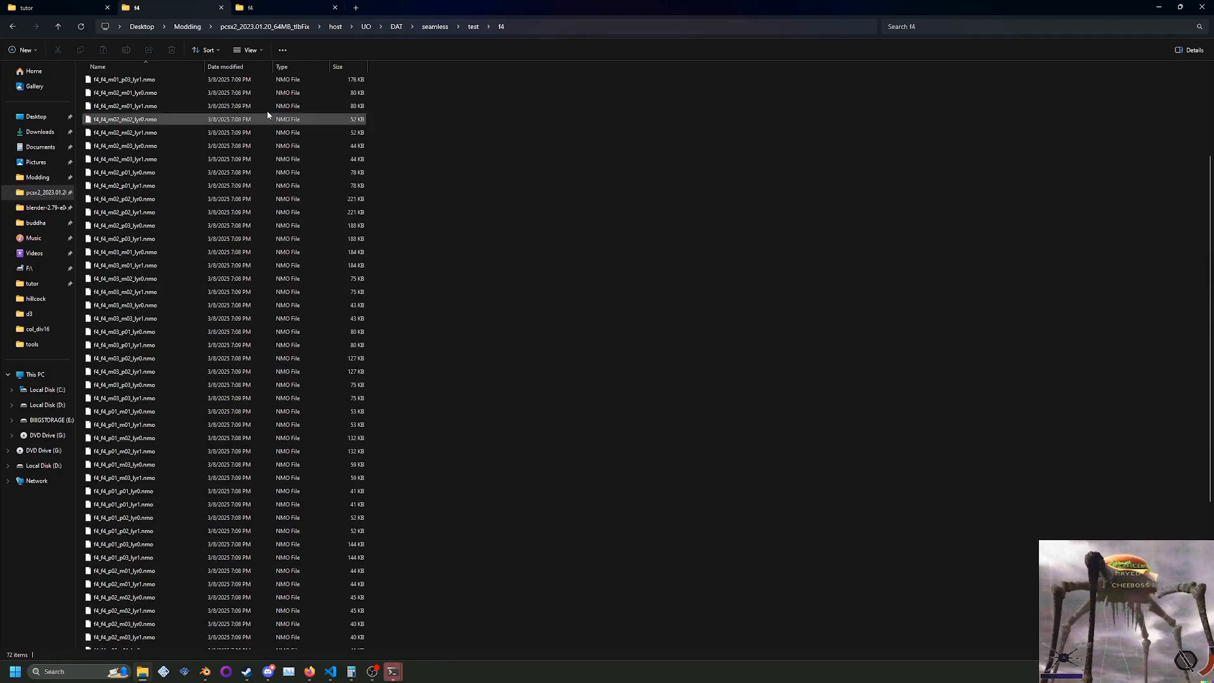
Boot the game in PCSX2 to check the new terrain, and close the game window.
click(166, 672)
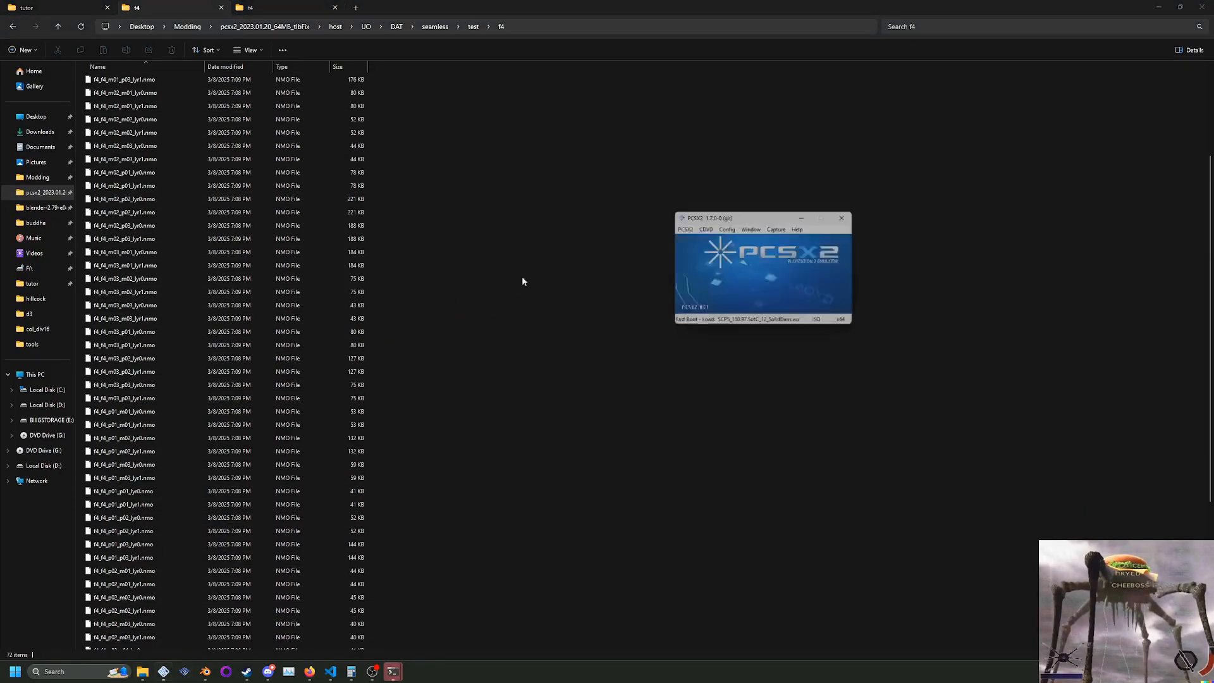
click(681, 227)
click(694, 239)
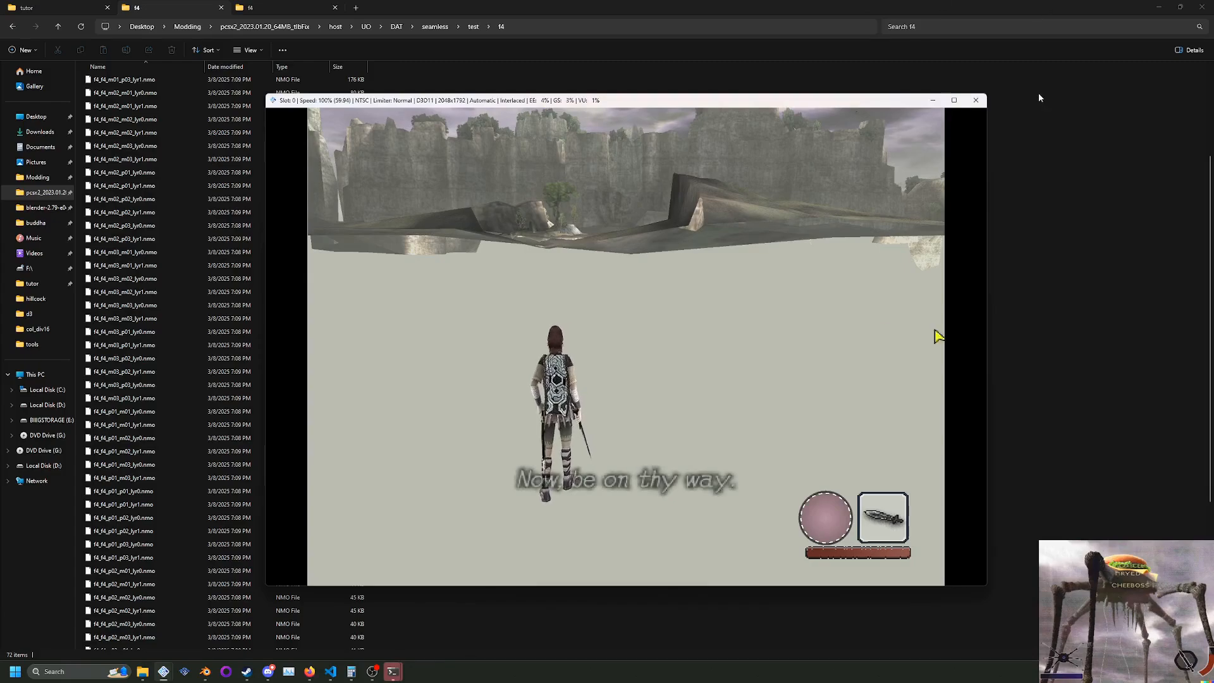
click(976, 100)
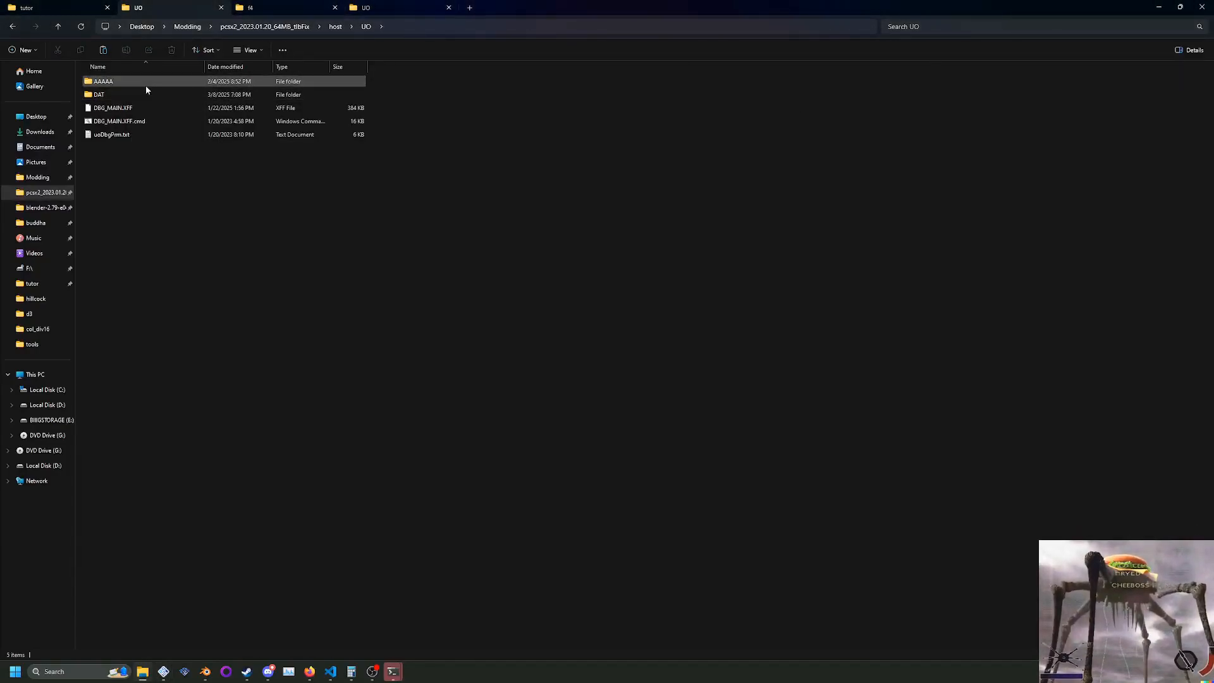
Look through the collision files in the col folder under Modding\NIcodats\resources.
click(138, 95)
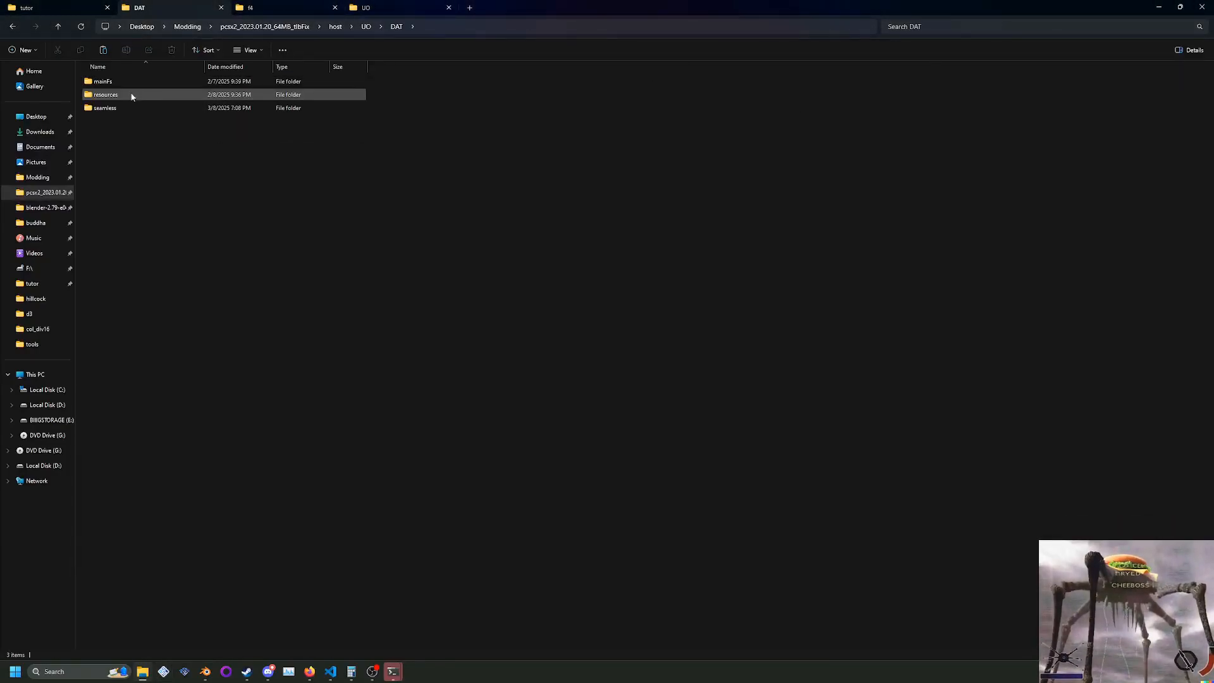
click(53, 5)
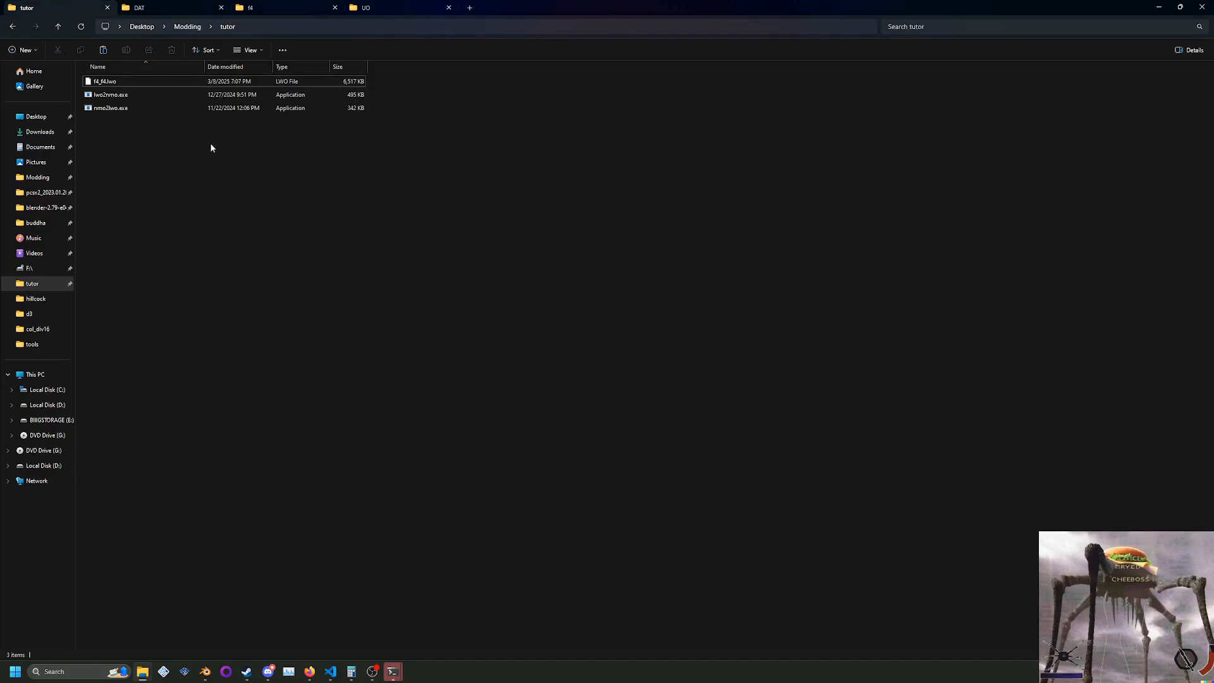
click(317, 5)
key(alt+Up)
click(277, 27)
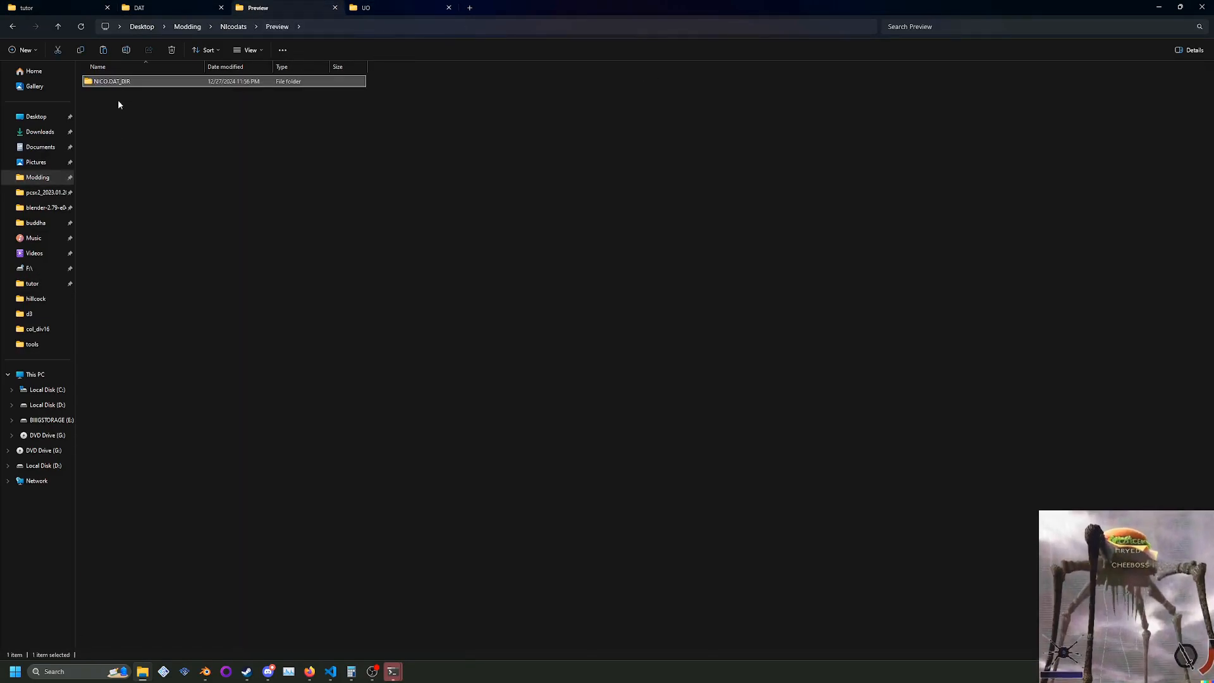
key(alt+Up)
double_click(136, 132)
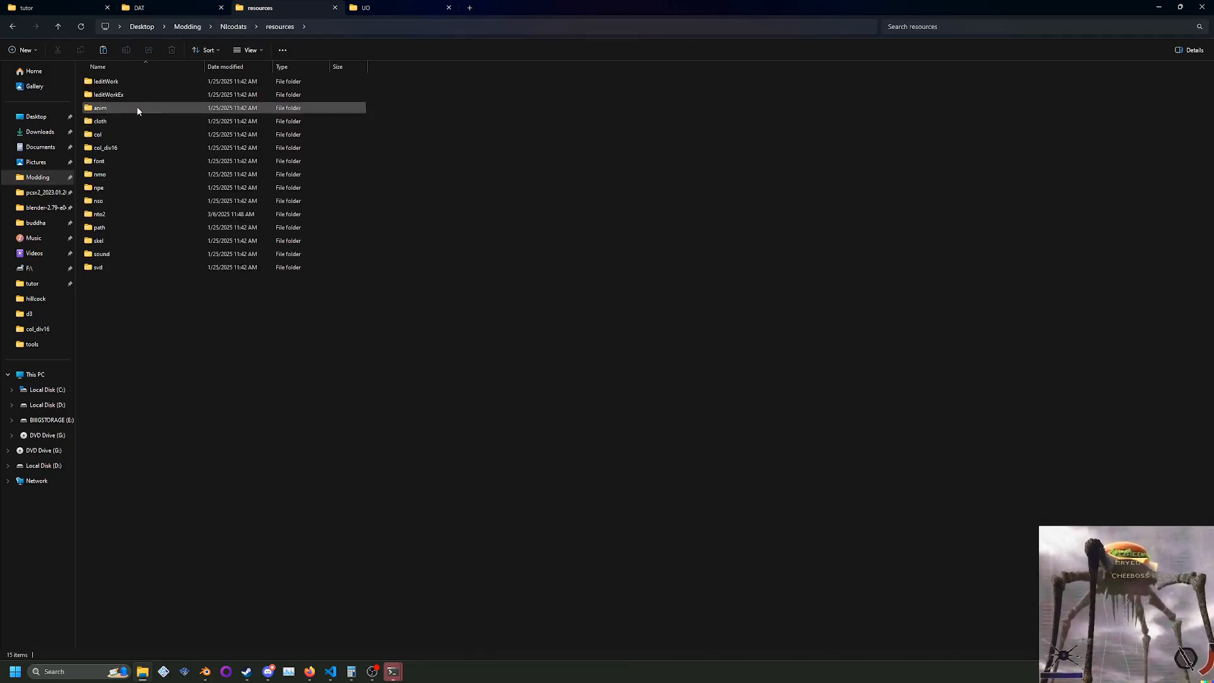
double_click(146, 135)
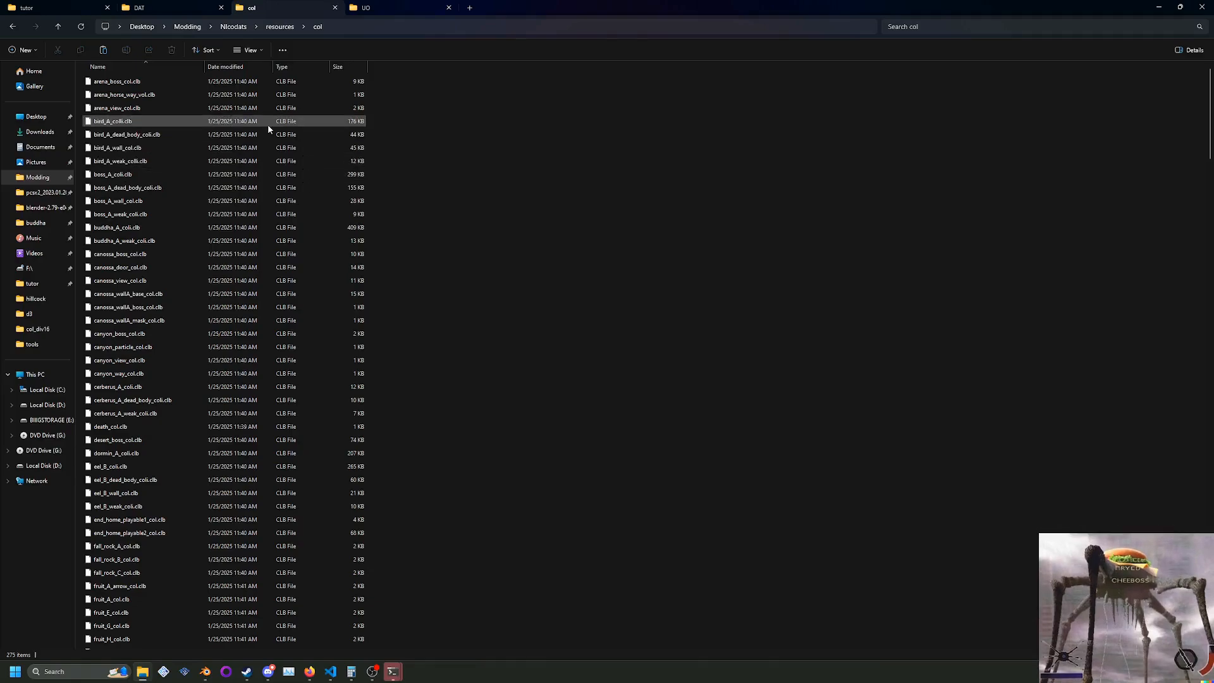
scroll(273, 209, down, 15)
key(alt+Up)
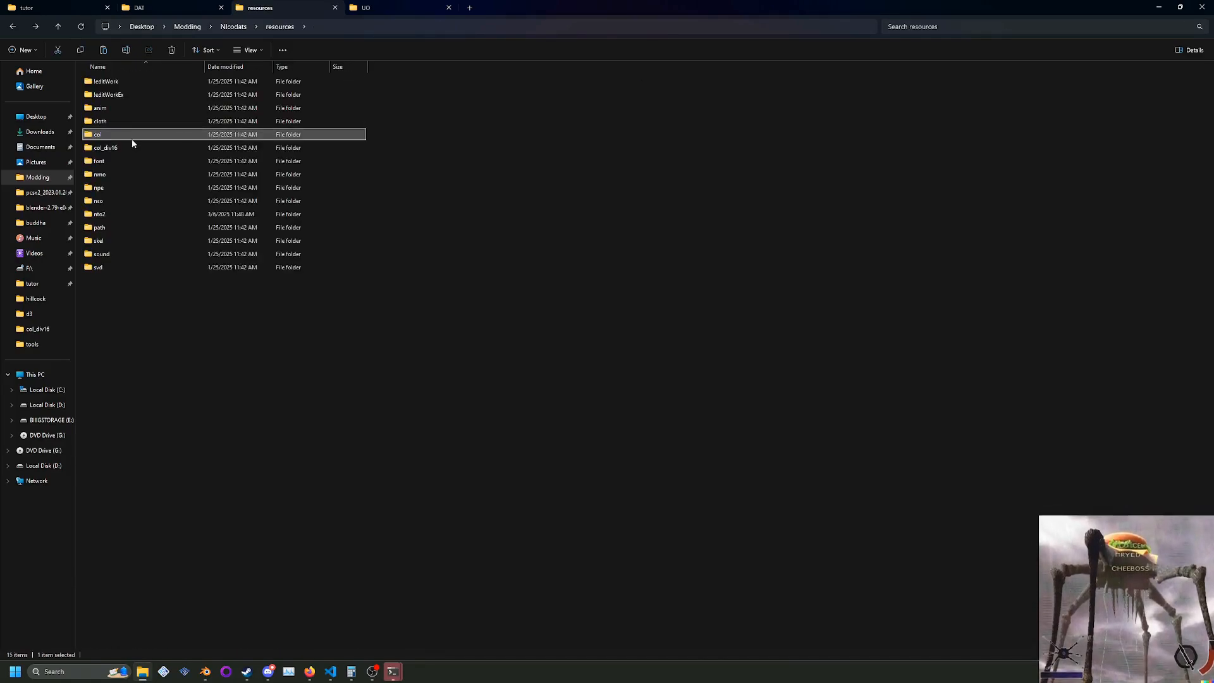
Copy home_col_div16_00.clb through home_col_div16_15.clb from NIcodats\resources\col_div16 into the tutor folder.
double_click(128, 147)
scroll(379, 179, down, 5)
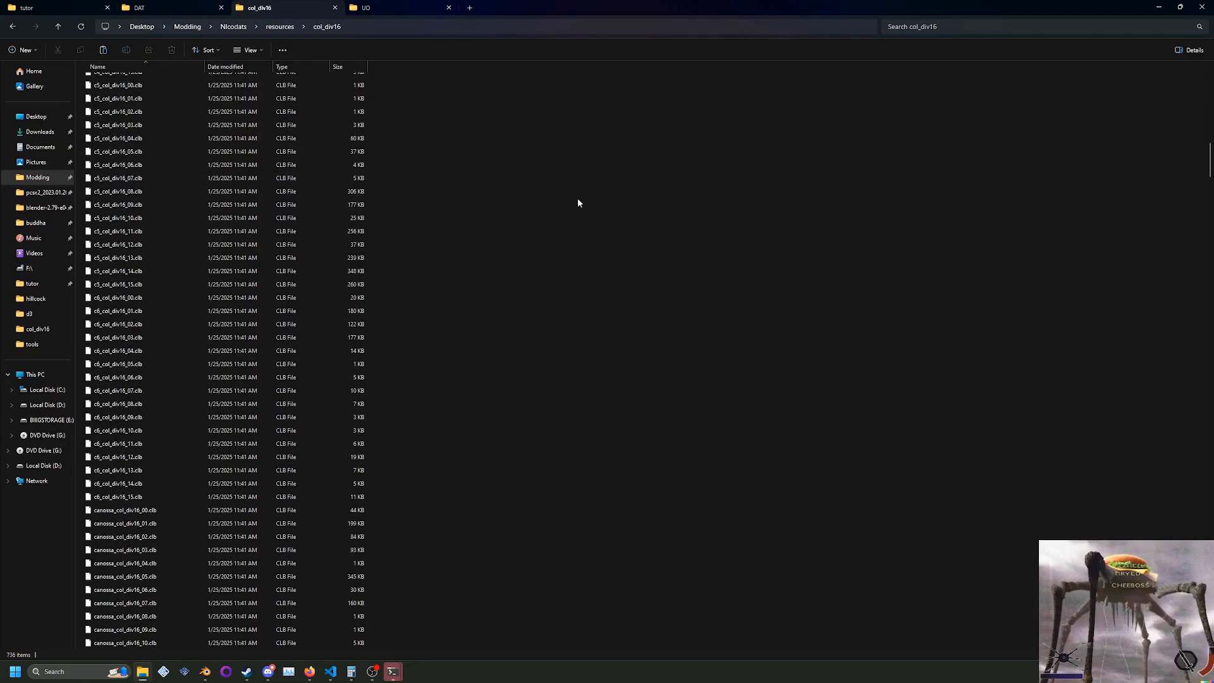
drag(1211, 190, 1209, 508)
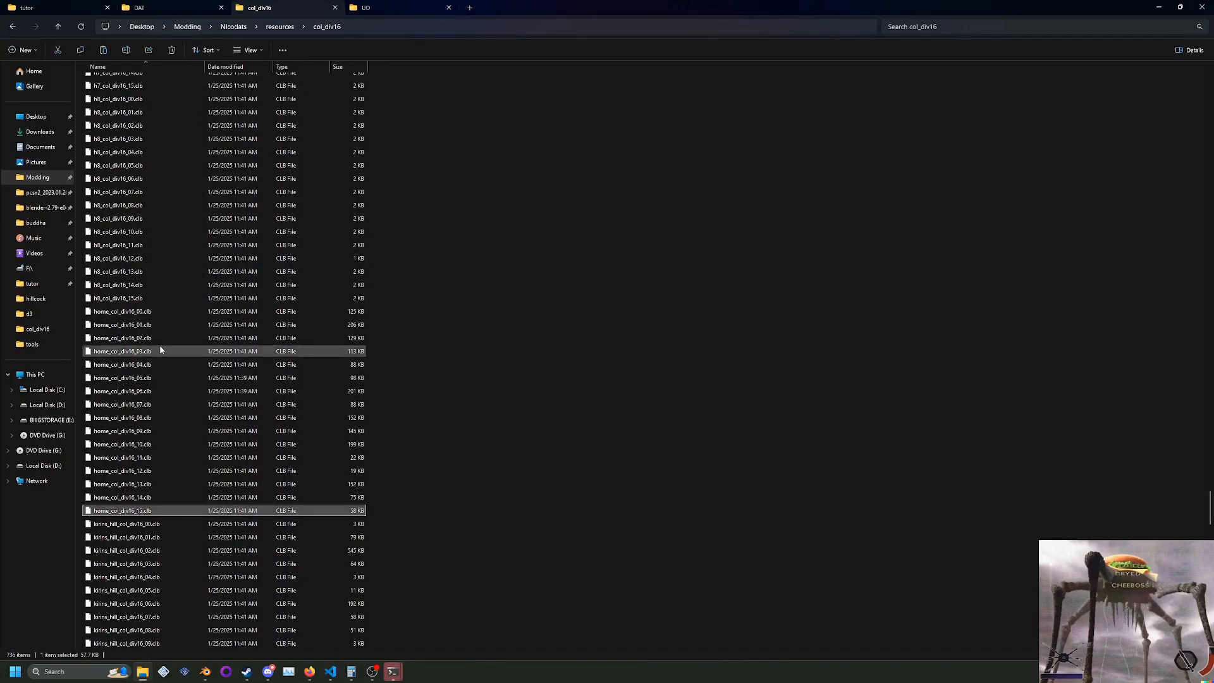
shift+click(152, 313)
click(60, 4)
key(ctrl+v)
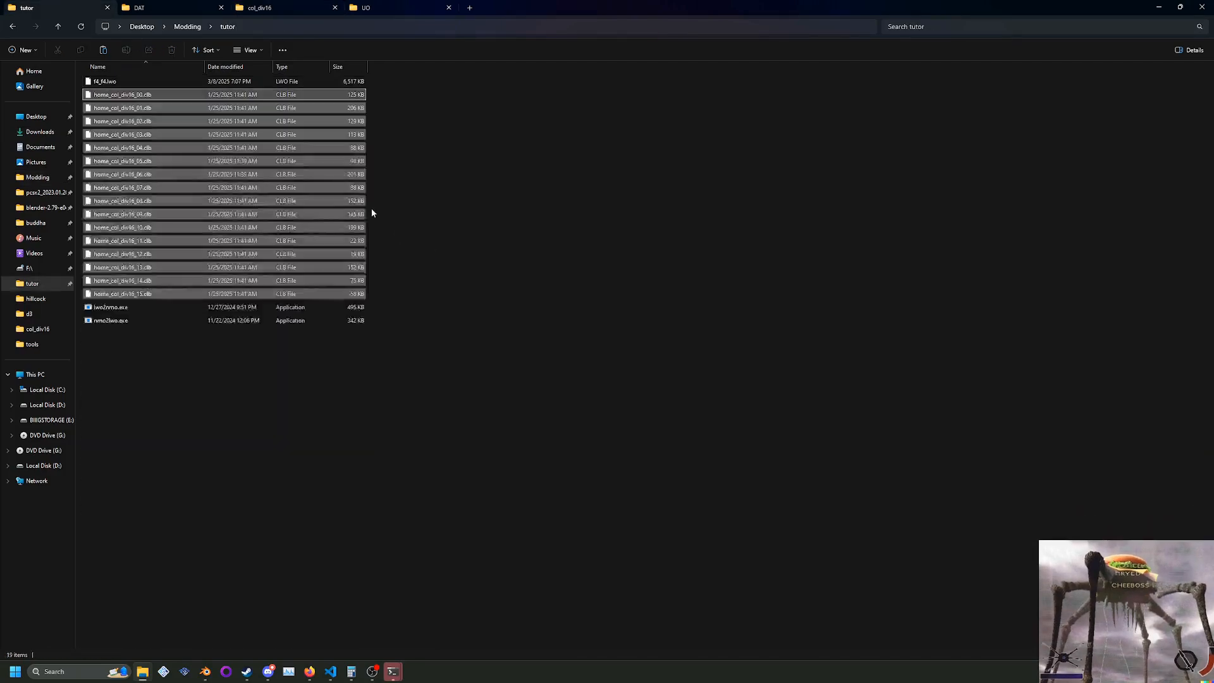
Copy clb2lwo.exe and lwo2clb.exe from the hillcock folder into the tutor folder.
click(158, 7)
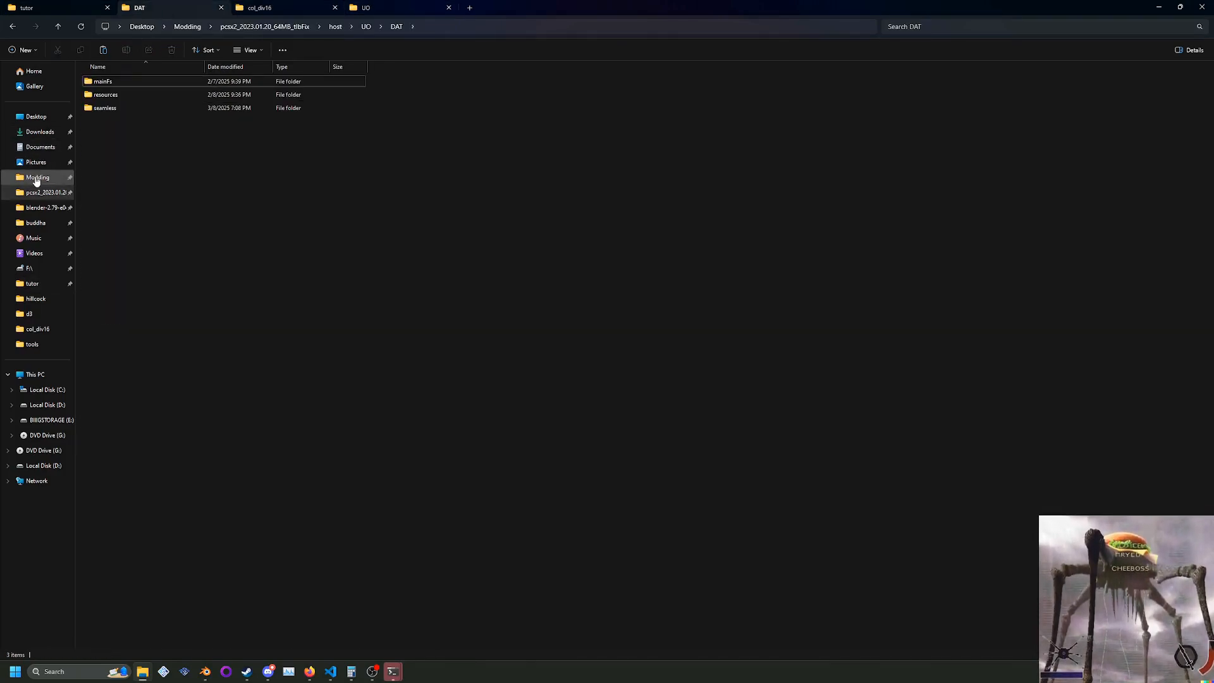
click(38, 178)
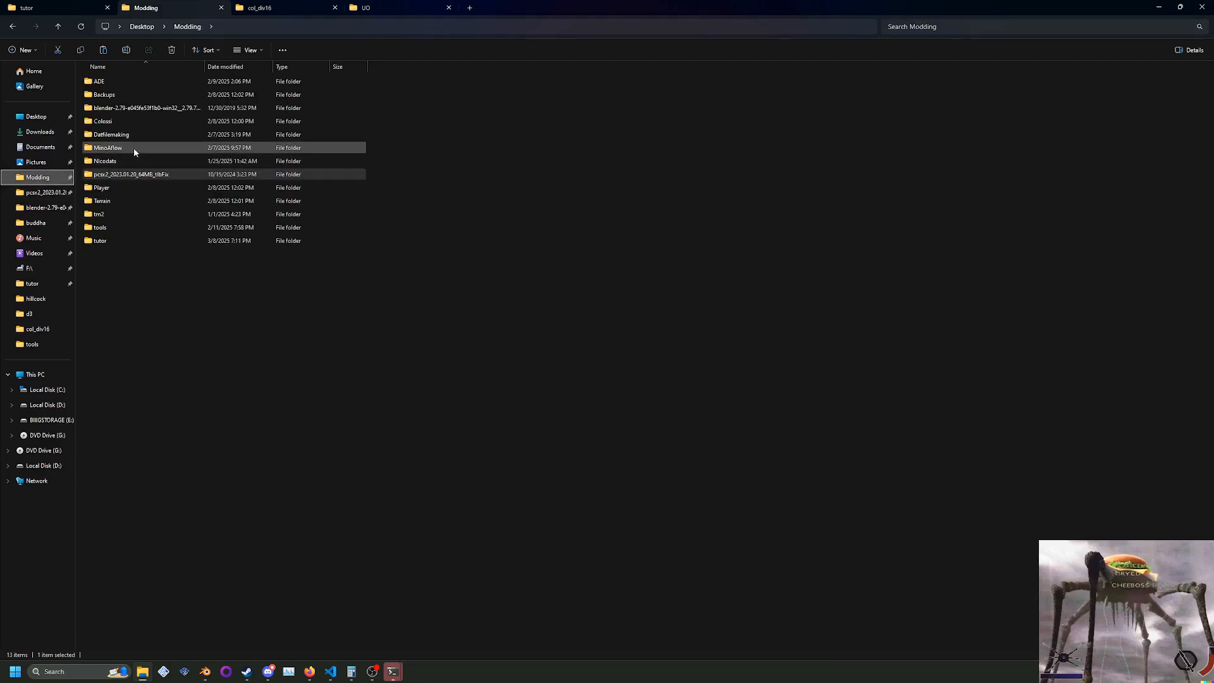
click(36, 299)
click(60, 8)
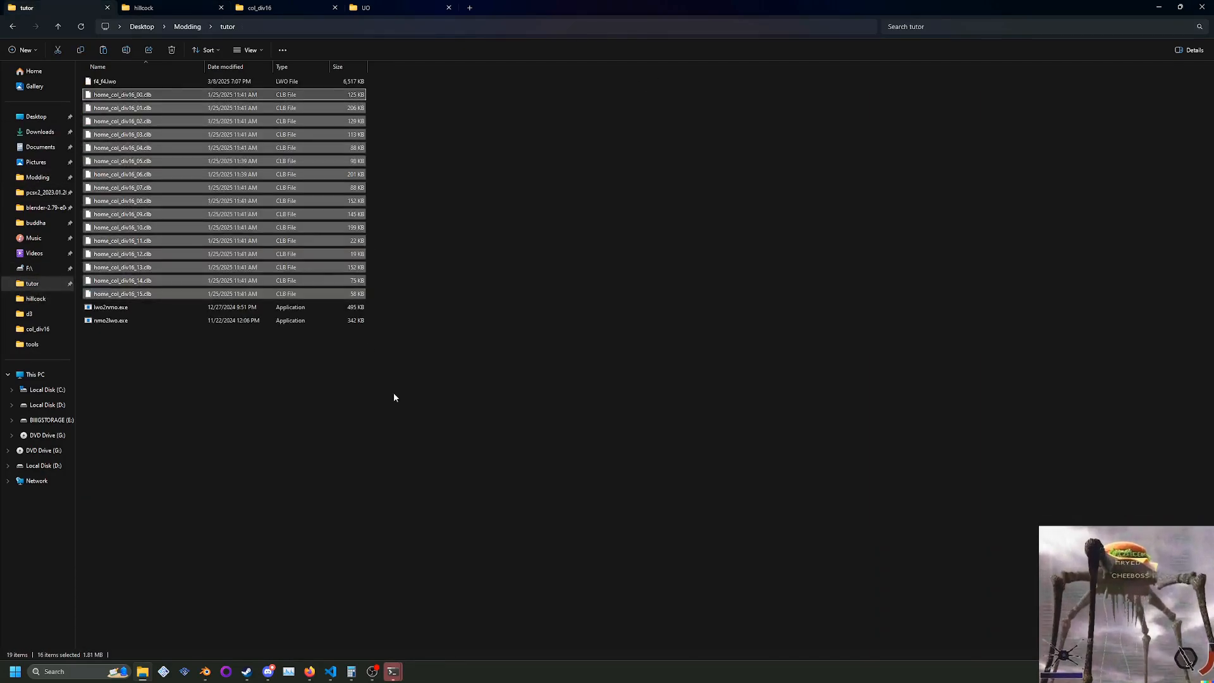
key(ctrl+v)
click(171, 8)
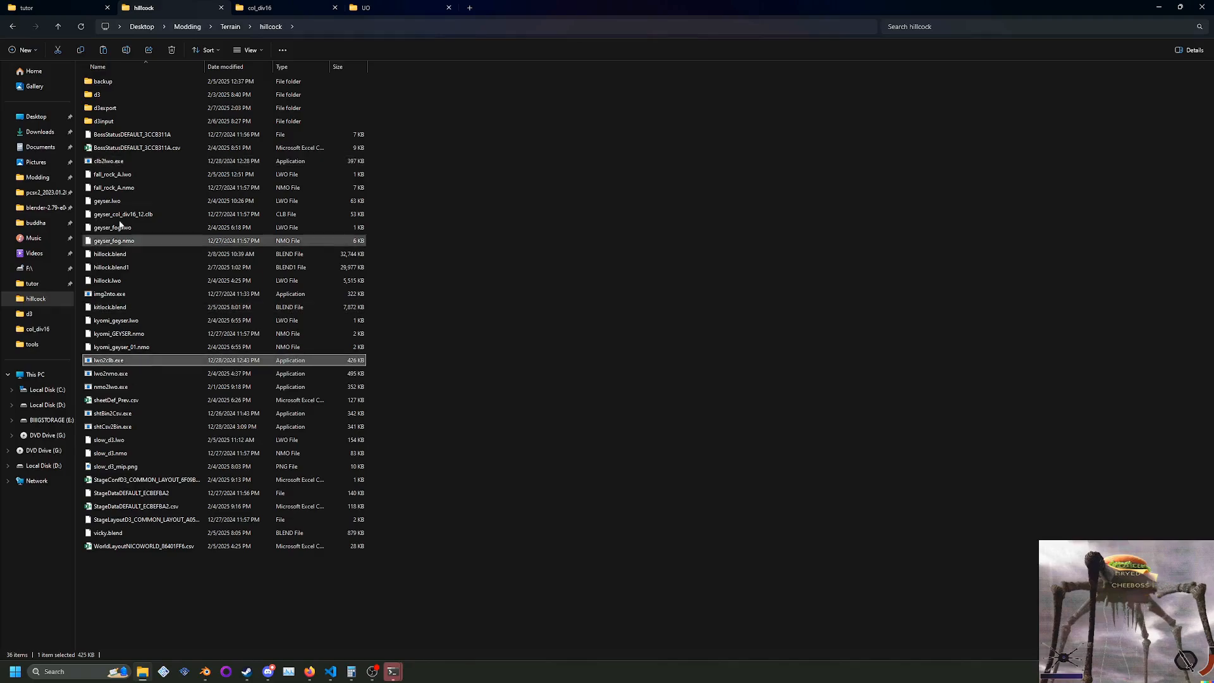
click(60, 7)
key(ctrl+v)
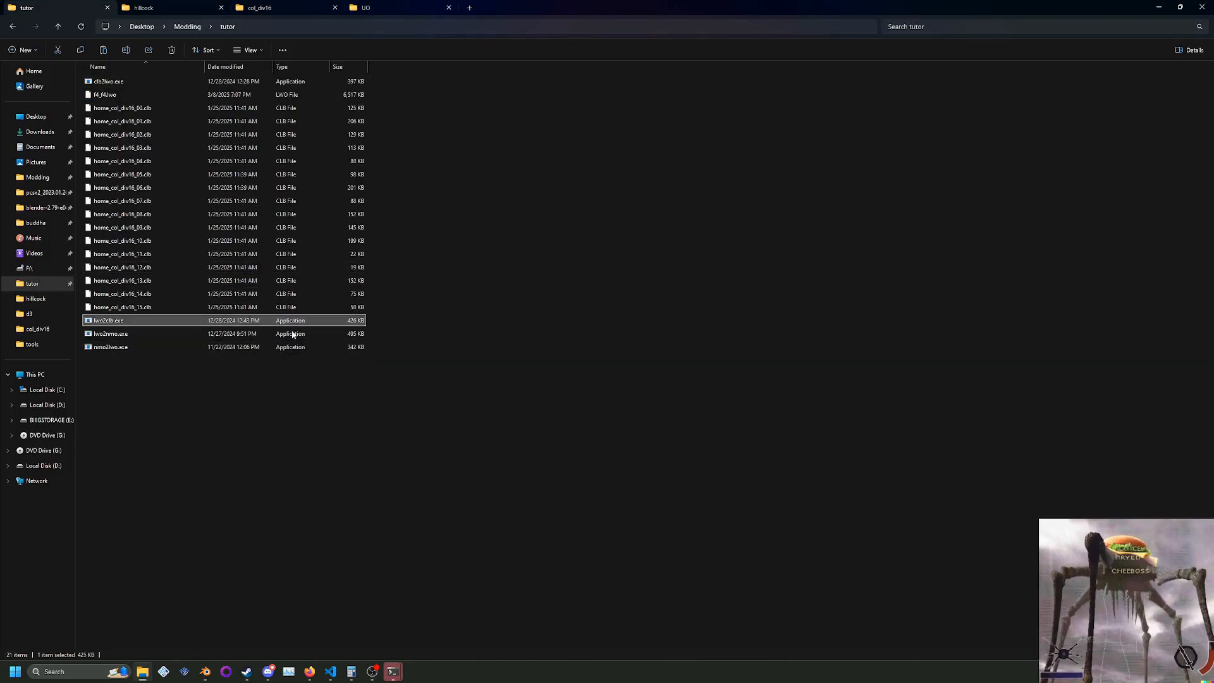
Run ".\clb2lwo" without arguments in the tutor folder's command prompt to list its usage options.
click(152, 81)
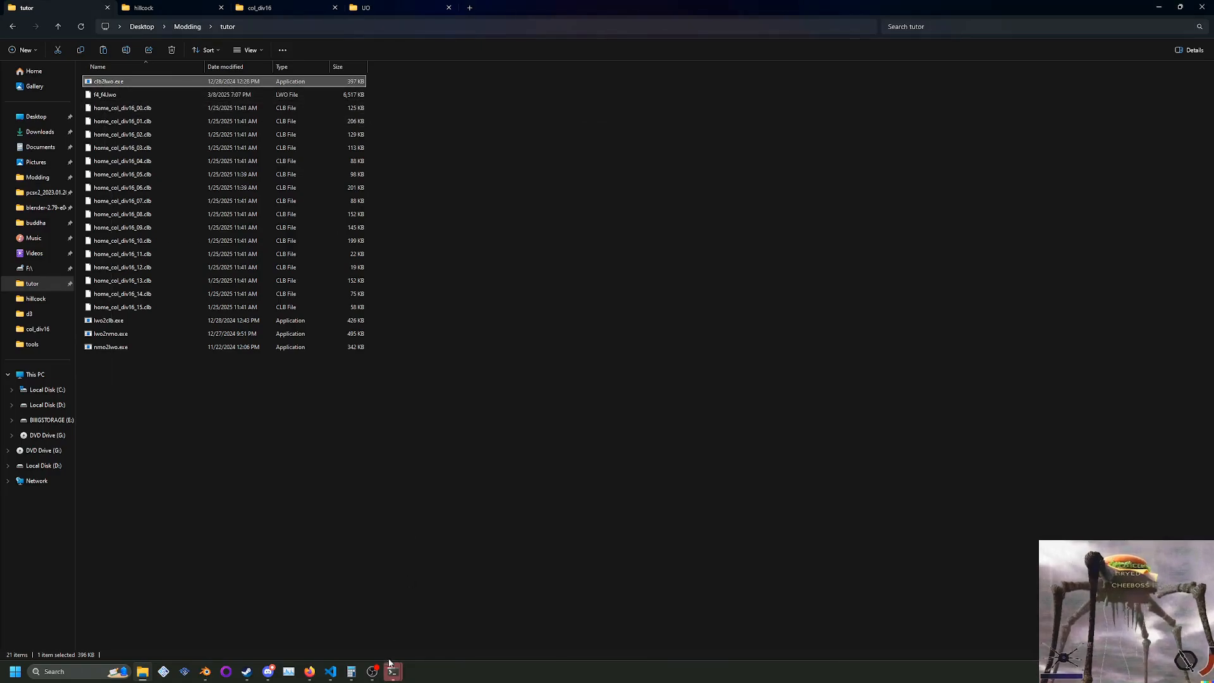
click(393, 671)
click(343, 623)
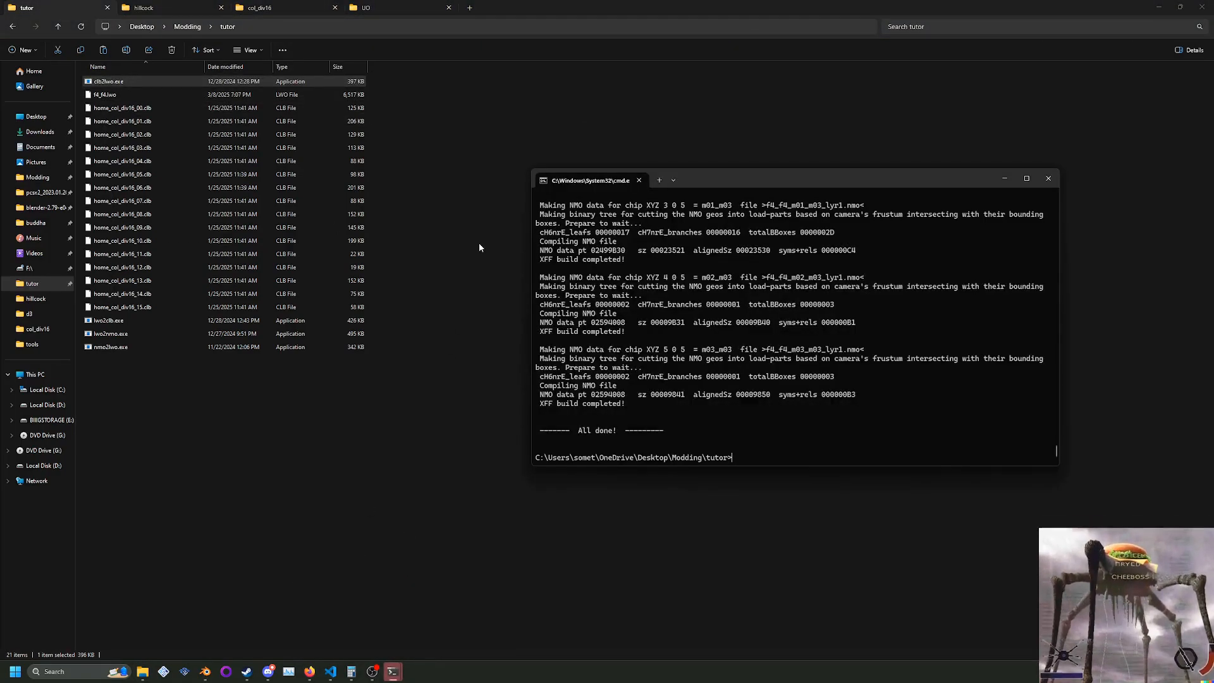
text(.\clb2lwo)
key(Return)
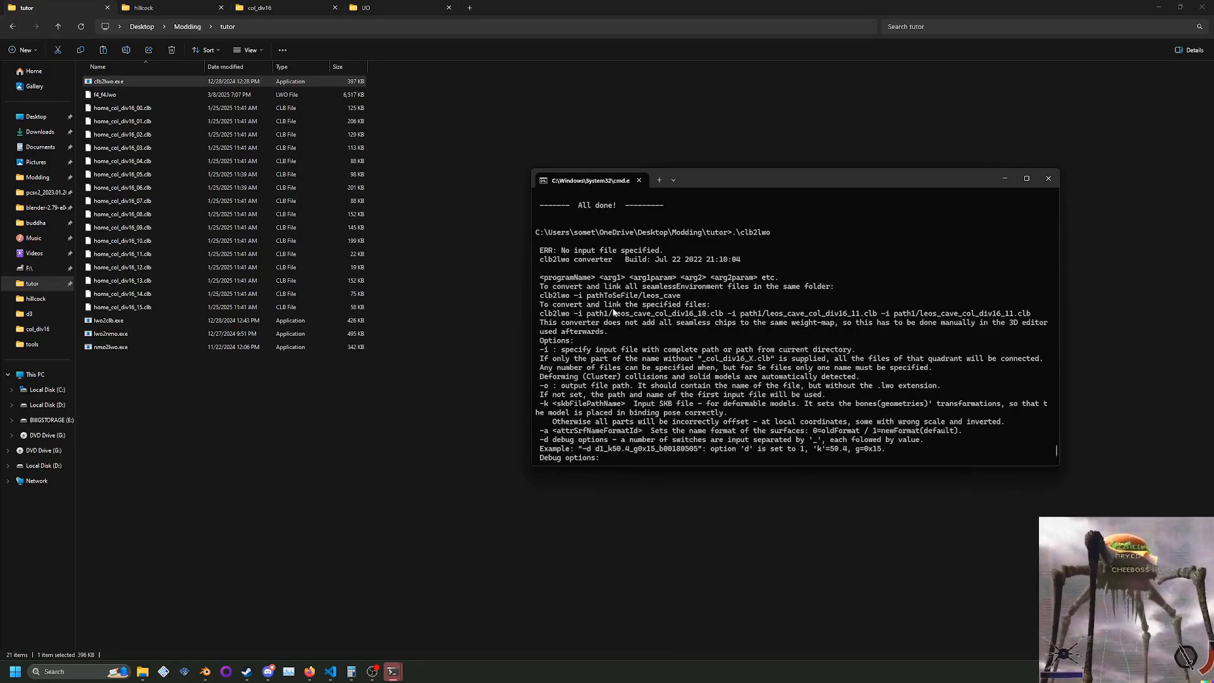
Examine the clb2lwo usage text for the input syntax that converts and links all seamless collision files of a quadrant.
drag(574, 357, 617, 304)
scroll(728, 368, down, 3)
drag(600, 287, 557, 287)
click(545, 267)
click(573, 348)
click(538, 271)
scroll(537, 269, up, 2)
click(559, 288)
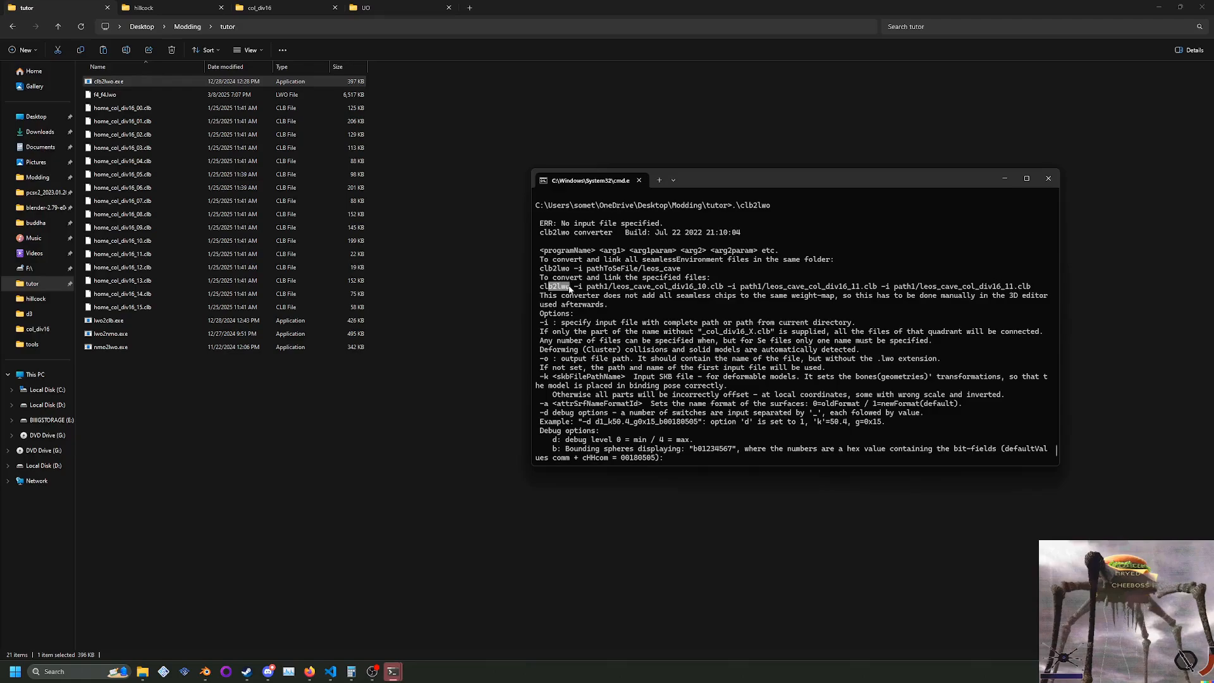
drag(833, 289, 881, 288)
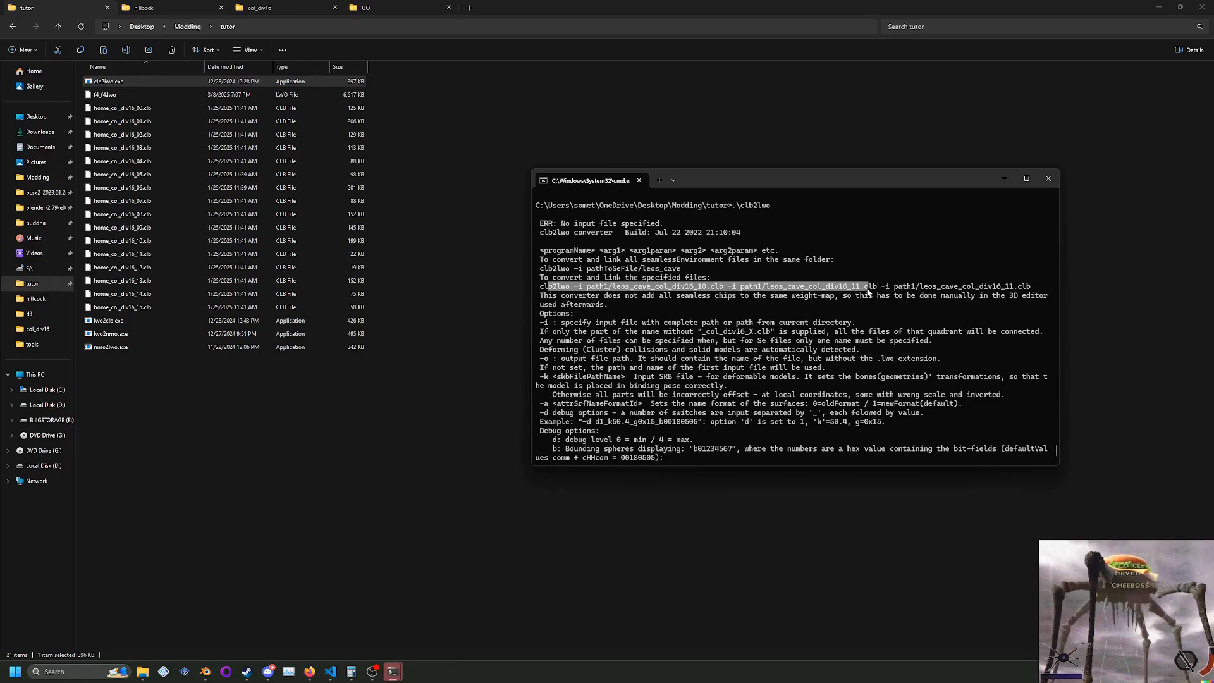
drag(744, 294, 720, 278)
click(737, 308)
click(710, 262)
drag(691, 235, 542, 271)
click(709, 264)
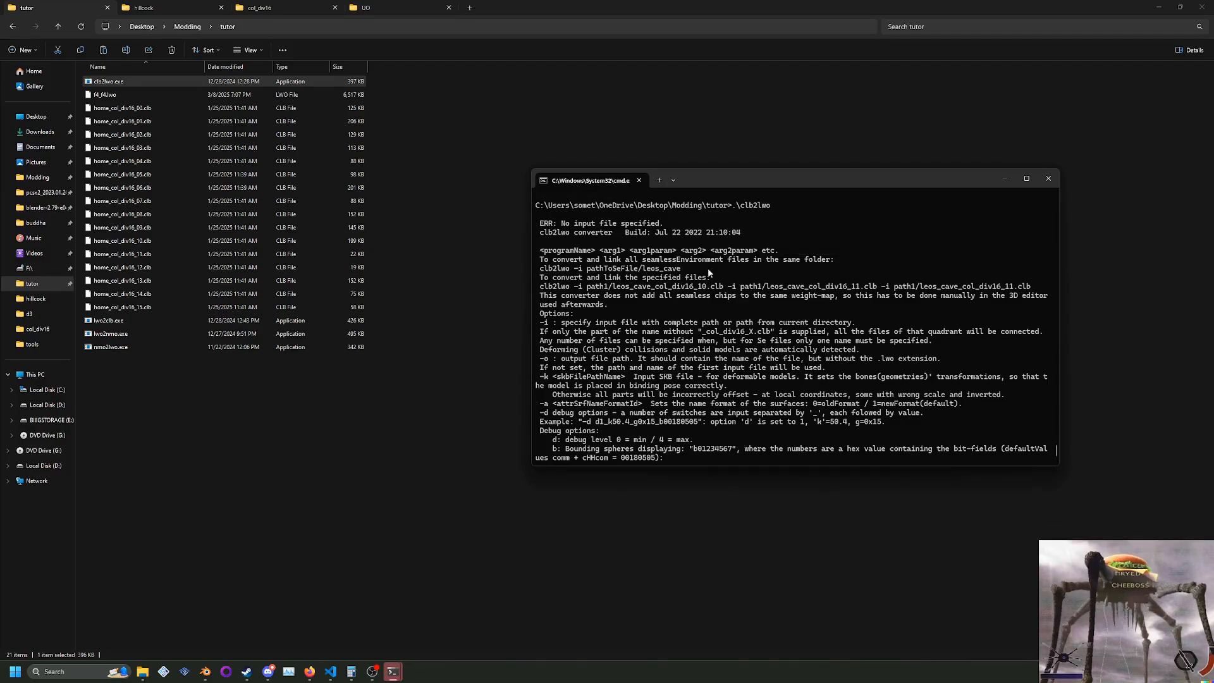
scroll(708, 267, down, 2)
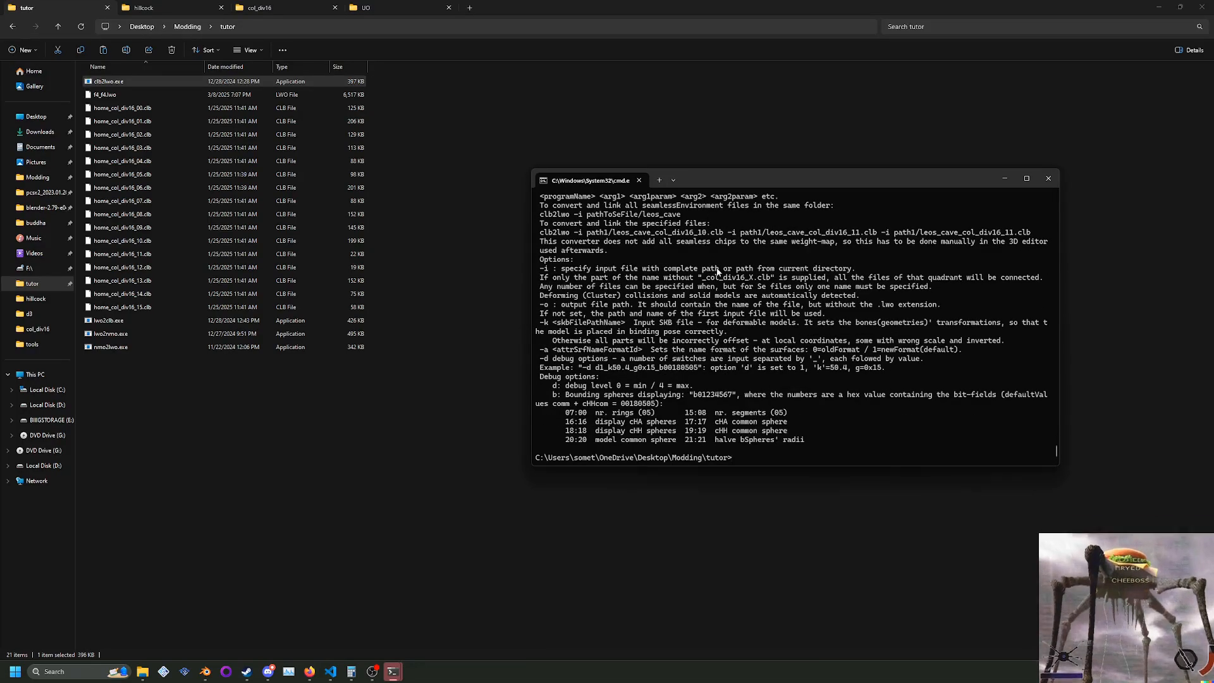
Try converting the collision files with clb2lwo using the input names home_col_ and home_col_.clb.
text(-i home)
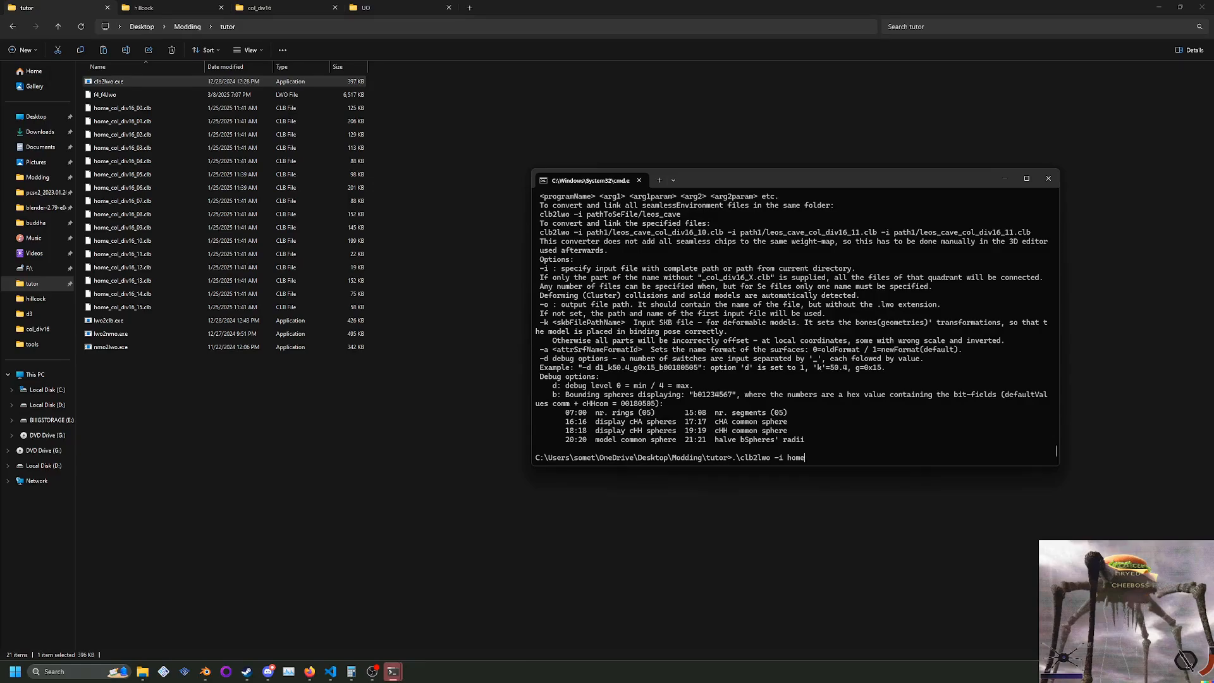
text(_col_)
key(Return)
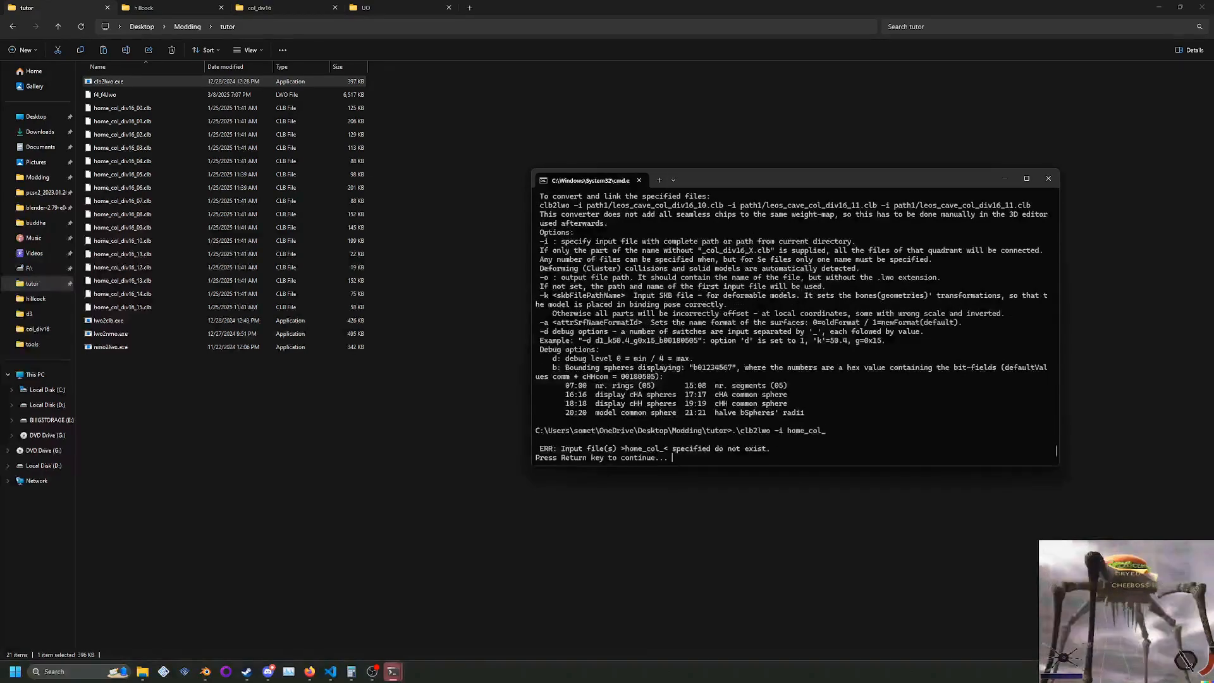
key(Return)
key(Up)
text(.)
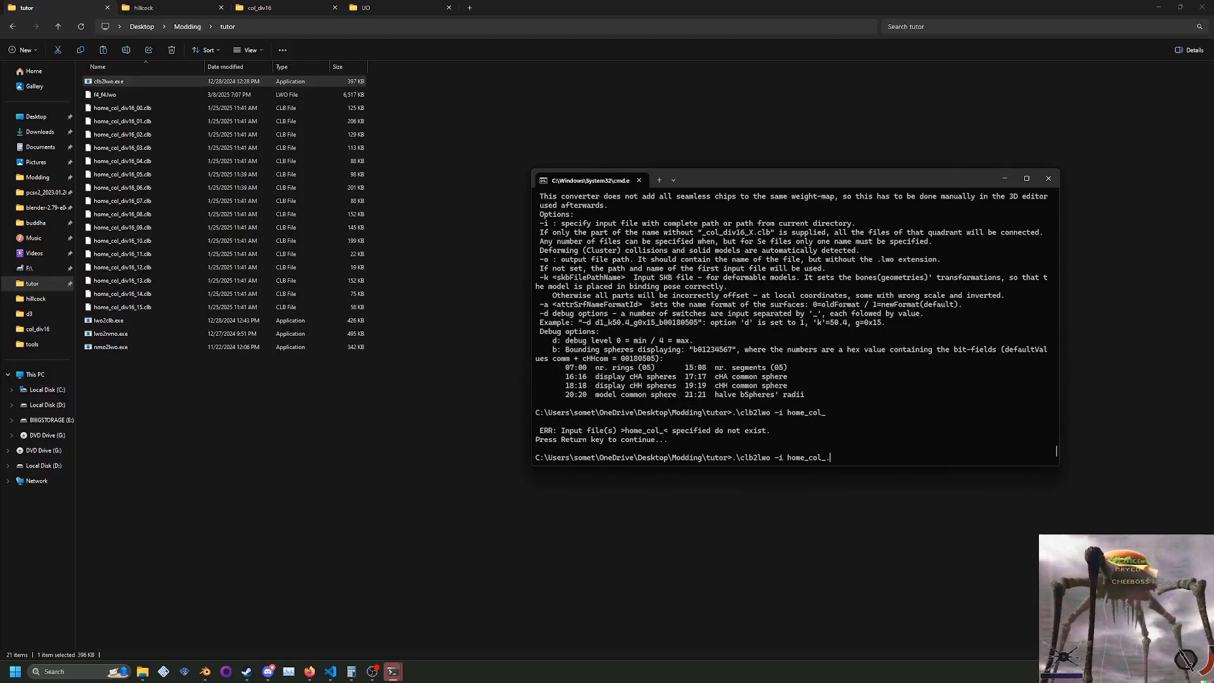
text(clb)
key(Return)
key(Return)
Try the clb2lwo conversion with the input names home_col.clb, home_.clb and home_.
key(Up)
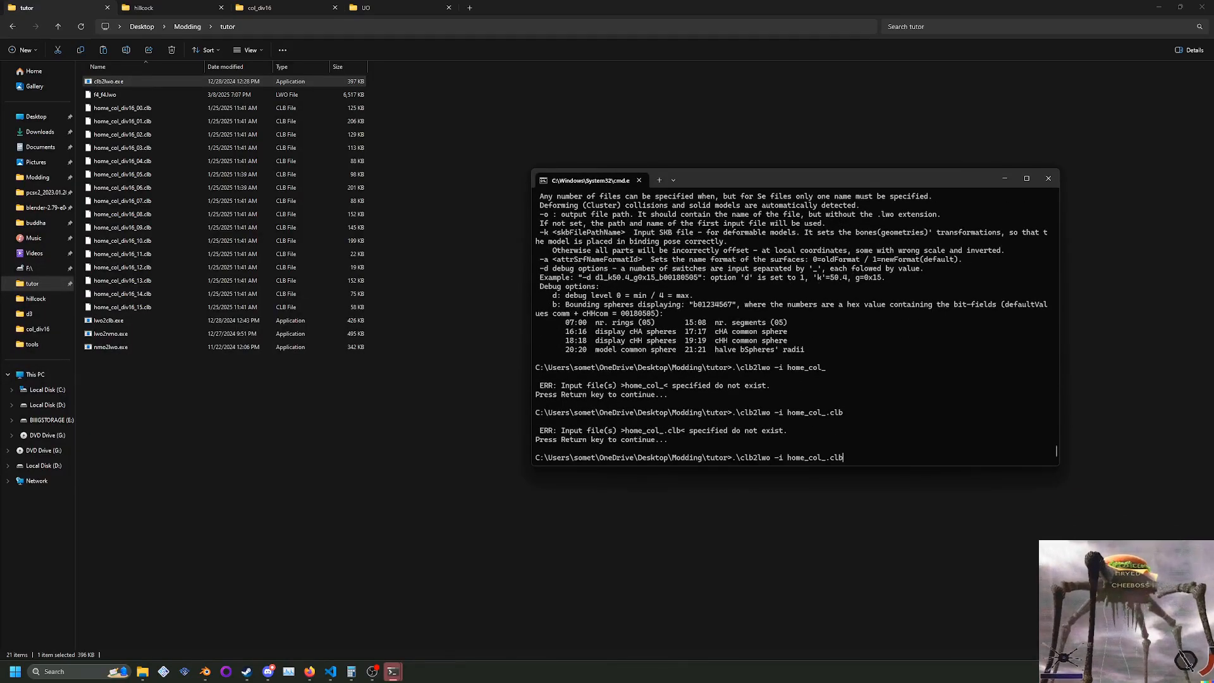
key(BackSpace)
key(Return)
key(Return)
key(Up)
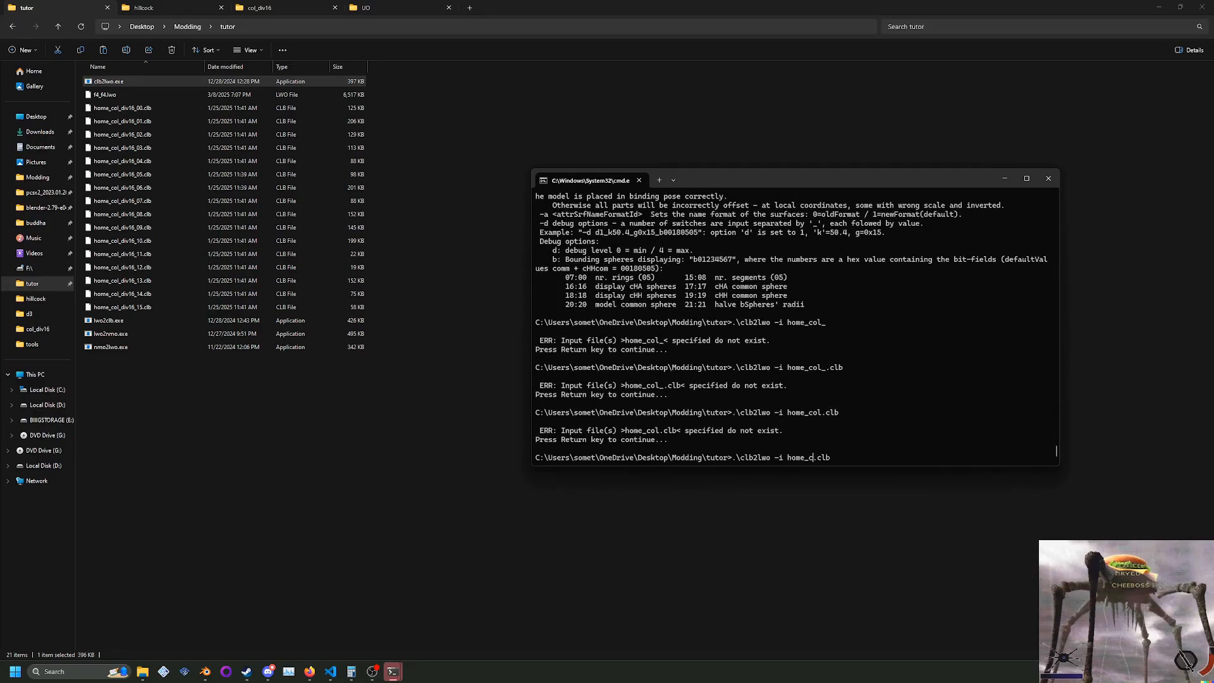
key(Return)
key(Return)
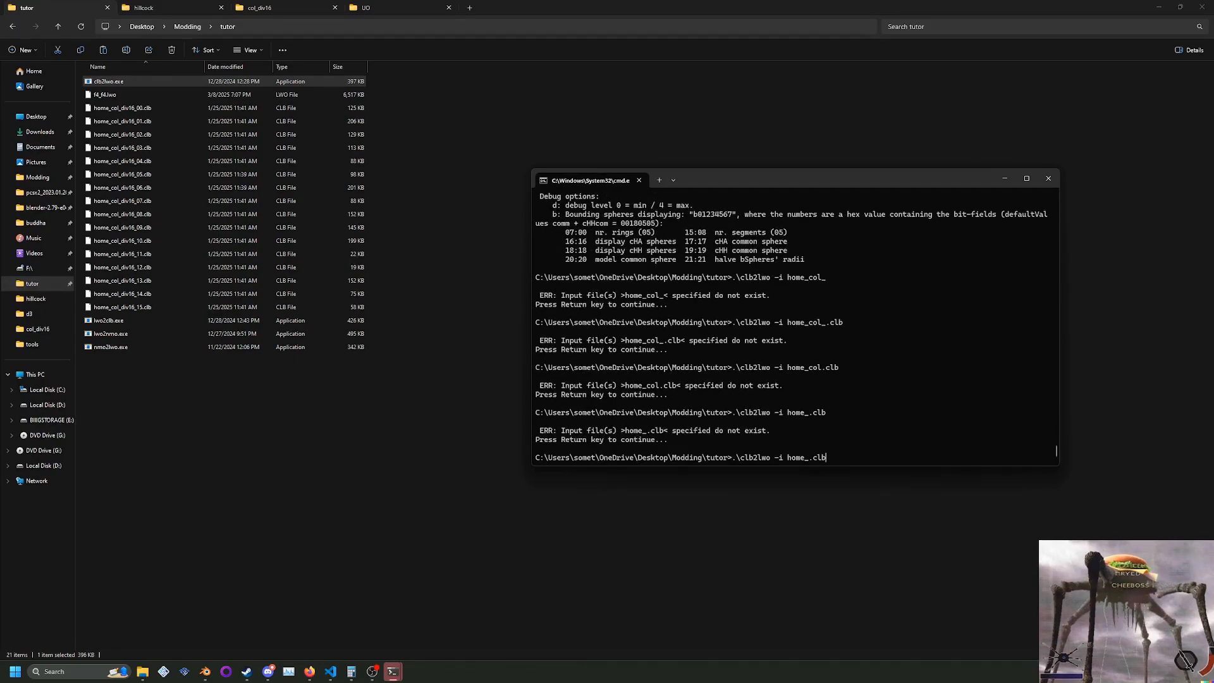
key(BackSpace)
key(BackSpace)
key(Return)
key(Return)
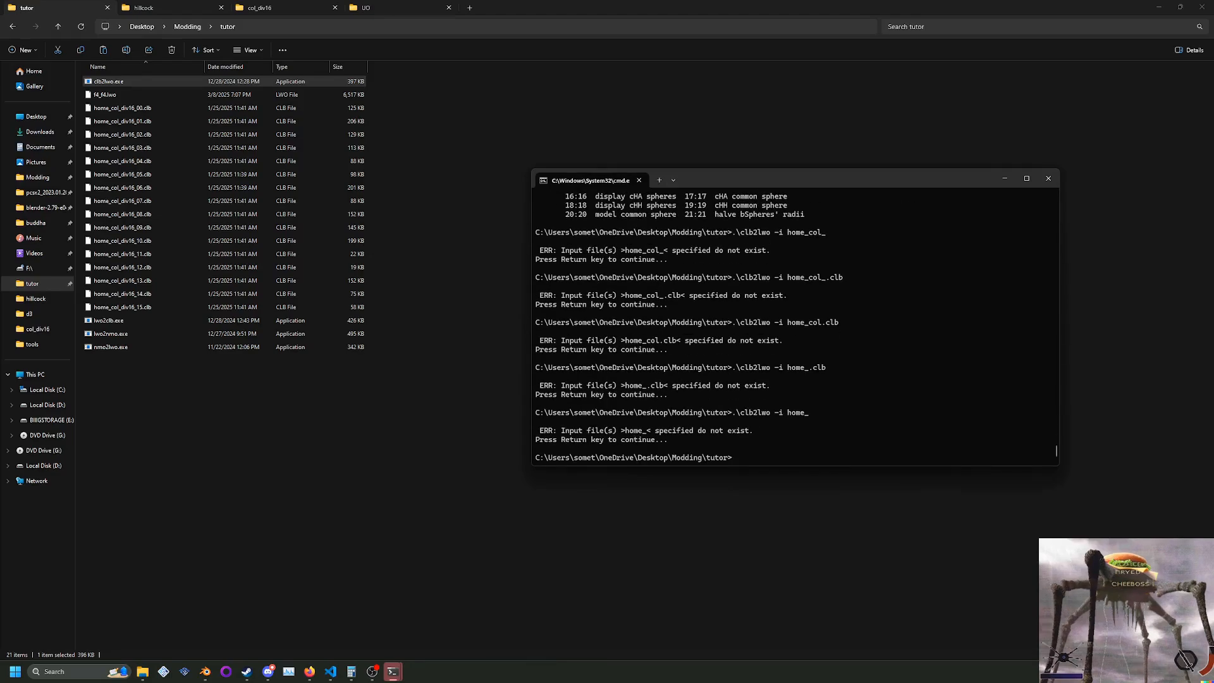
Check the clb2lwo usage text again and run ".\clb2lwo -i home" to convert and link all home collision files.
text(.\clb2lwo)
key(Return)
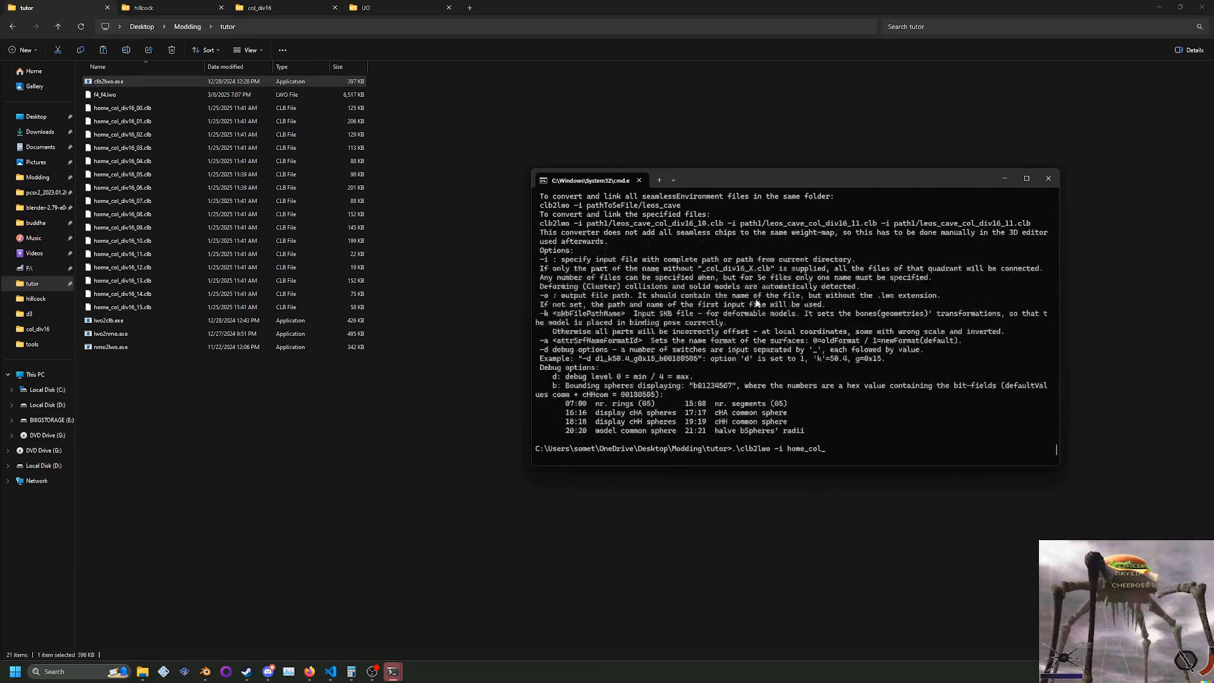
drag(548, 421, 755, 347)
click(554, 337)
click(858, 335)
click(755, 347)
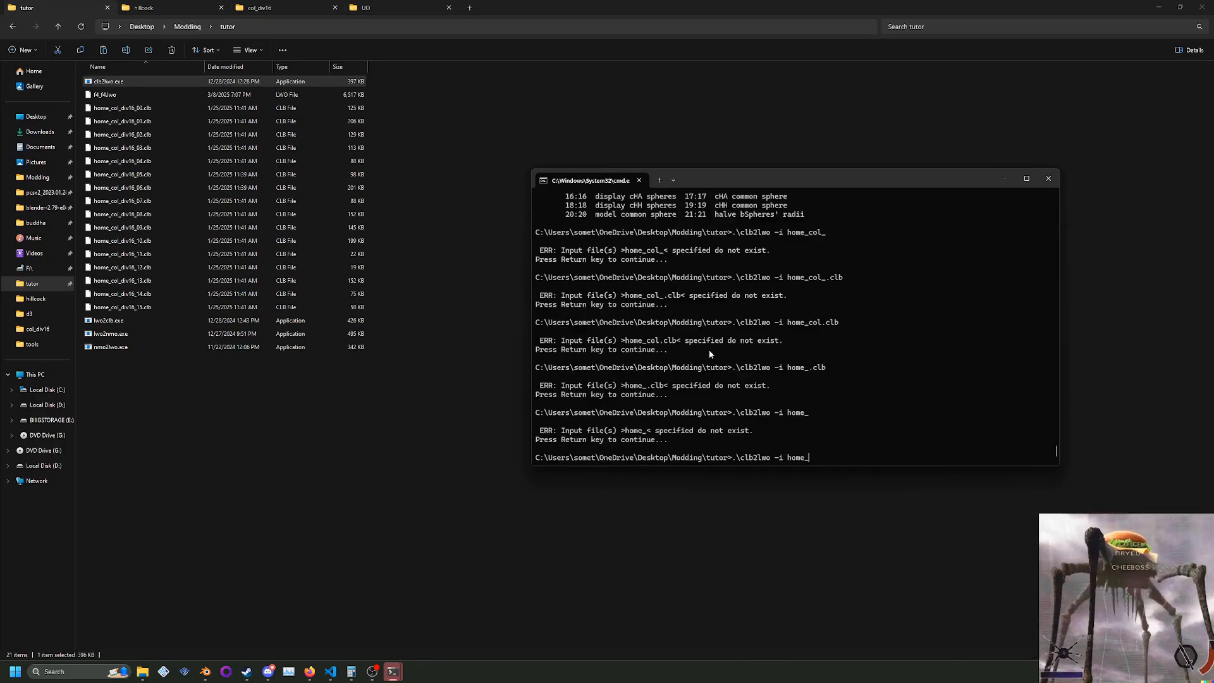
key(BackSpace)
key(Return)
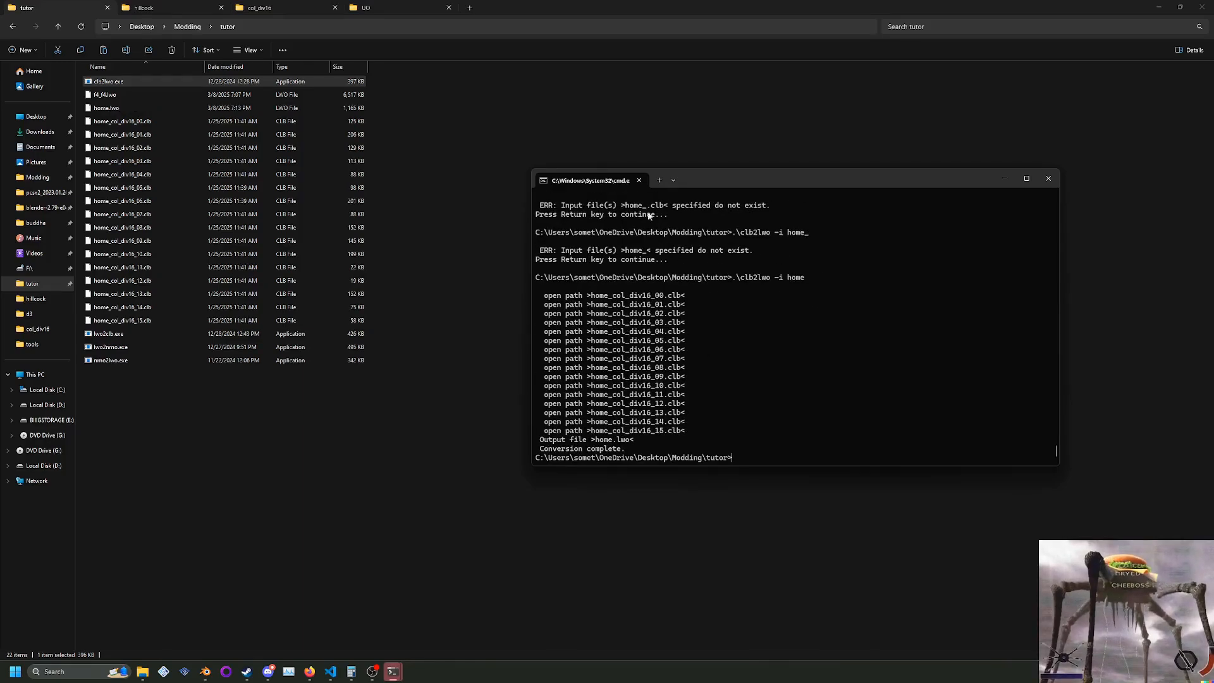
Switch to Blender and import home.lwo from the tutor folder as a LightWave object.
click(298, 109)
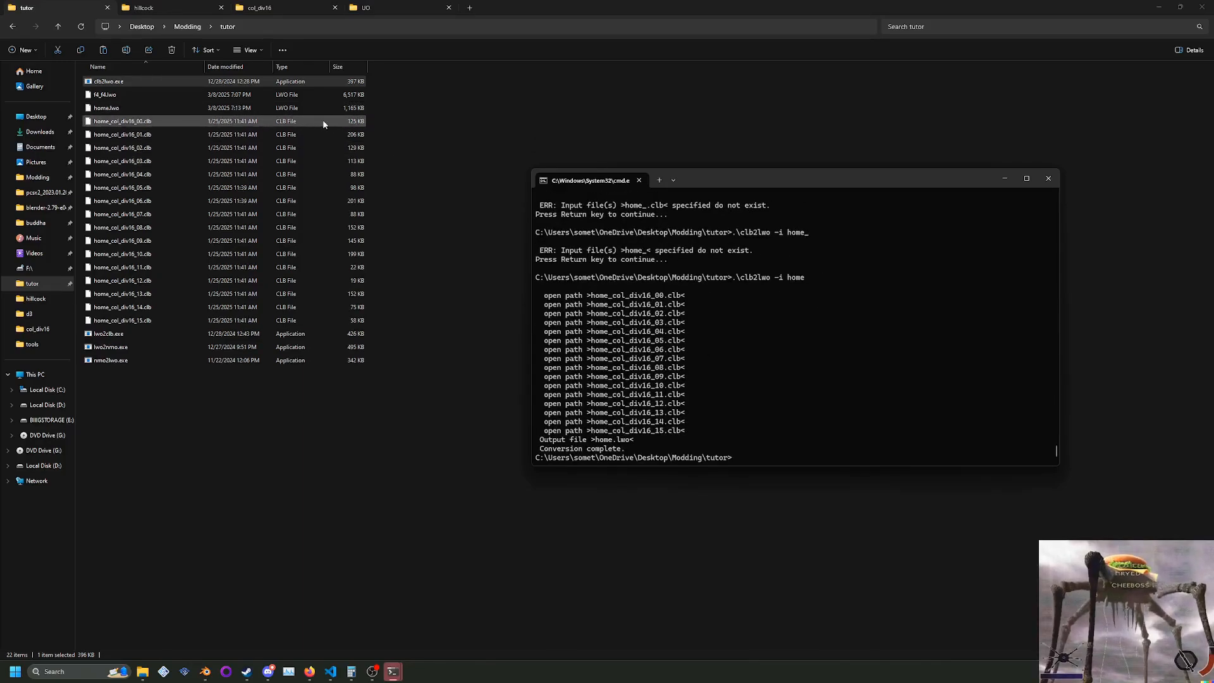
click(205, 672)
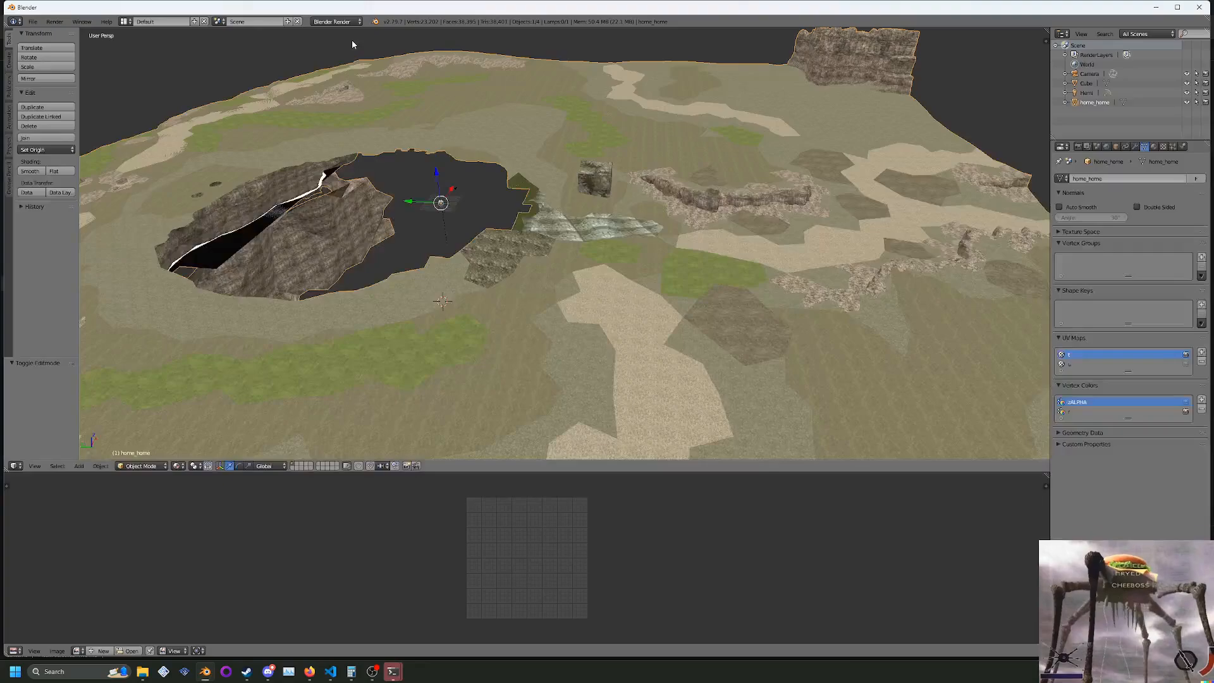
click(32, 20)
mouse_move(104, 207)
click(162, 221)
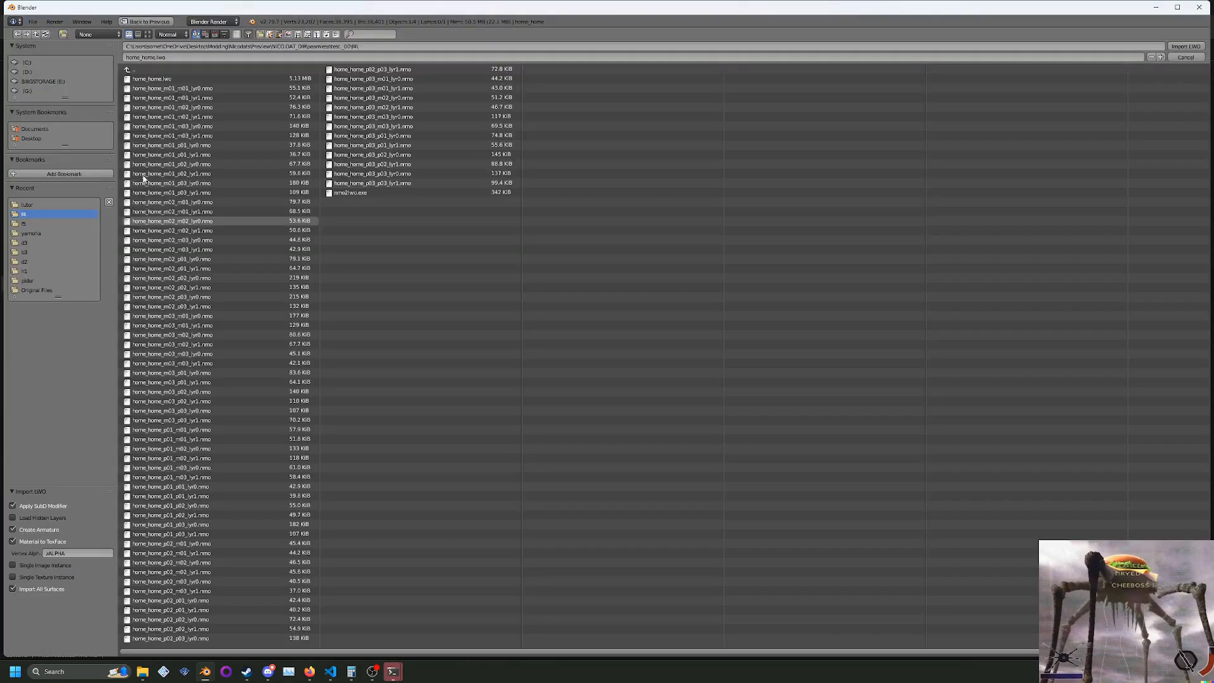
click(146, 71)
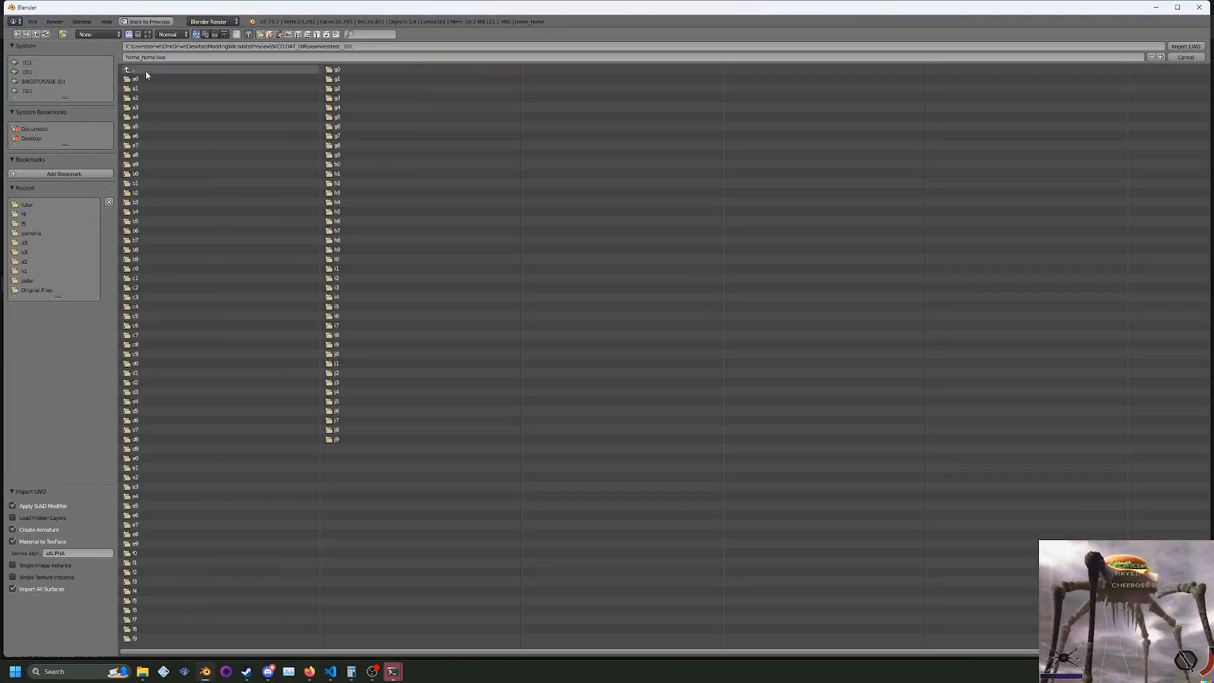
click(28, 204)
double_click(159, 107)
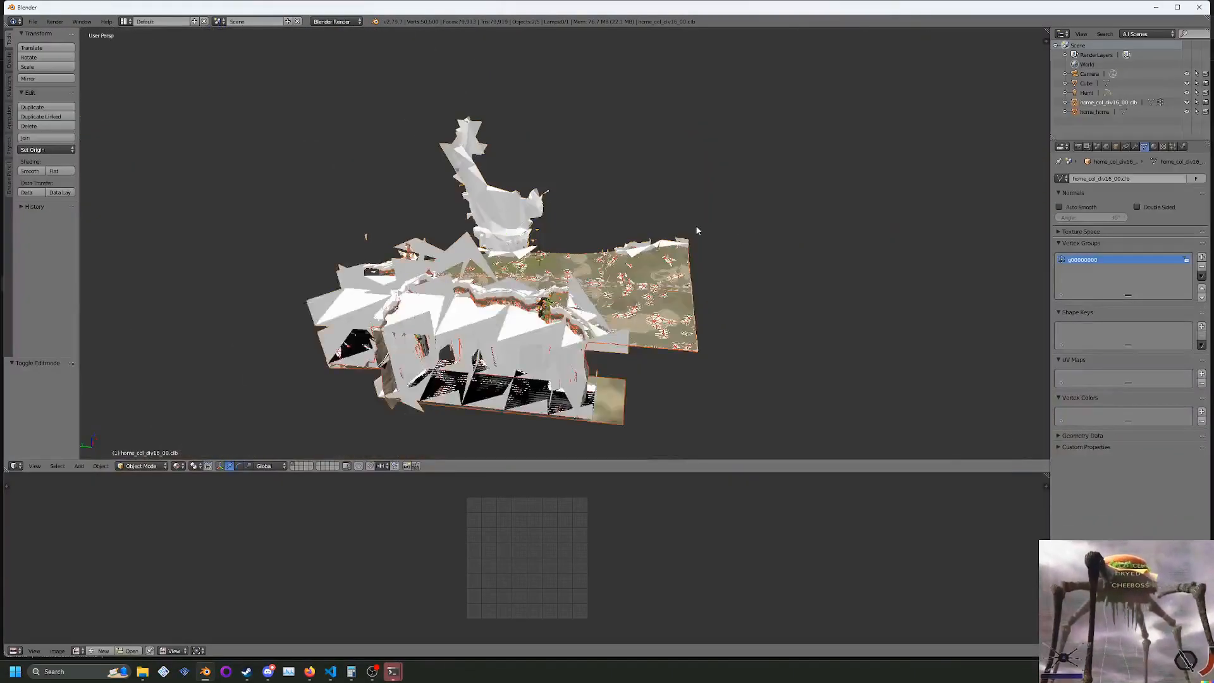
Compare the imported collision mesh with the home_home terrain by trial-moving each object and cancelling the moves.
scroll(493, 234, up, 5)
middle_drag(695, 225, 371, 236)
key(g)
right_click(493, 235)
scroll(564, 243, down, 1)
key(g)
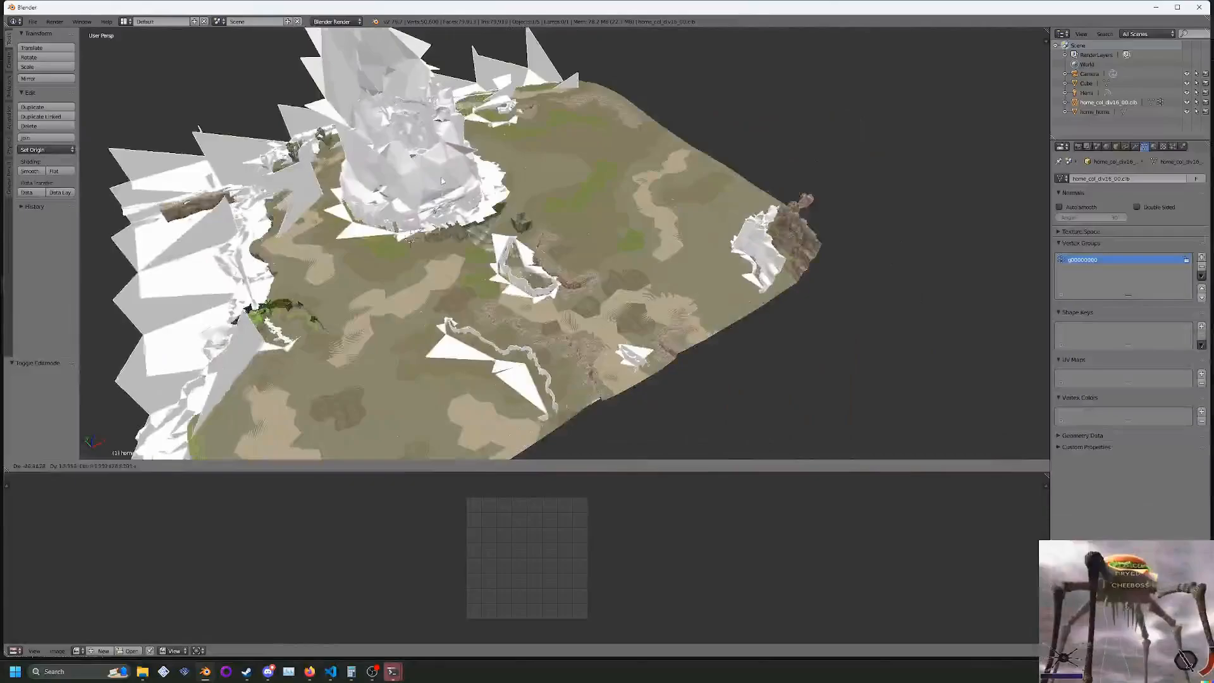
right_click(668, 315)
right_click(668, 315)
key(g)
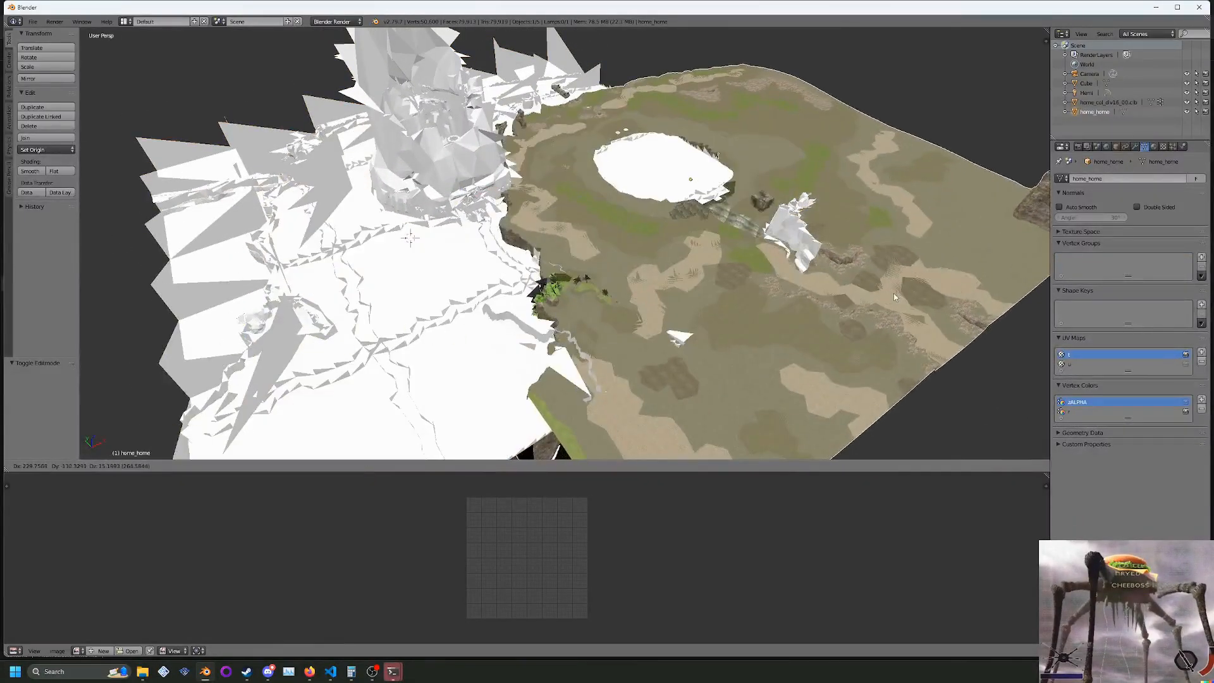
right_click(886, 285)
Duplicate the linked cube geometry of the home_home terrain in place and separate the copy into its own object.
scroll(632, 265, up, 4)
middle_drag(626, 265, 723, 267)
key(Tab)
scroll(580, 213, up, 2)
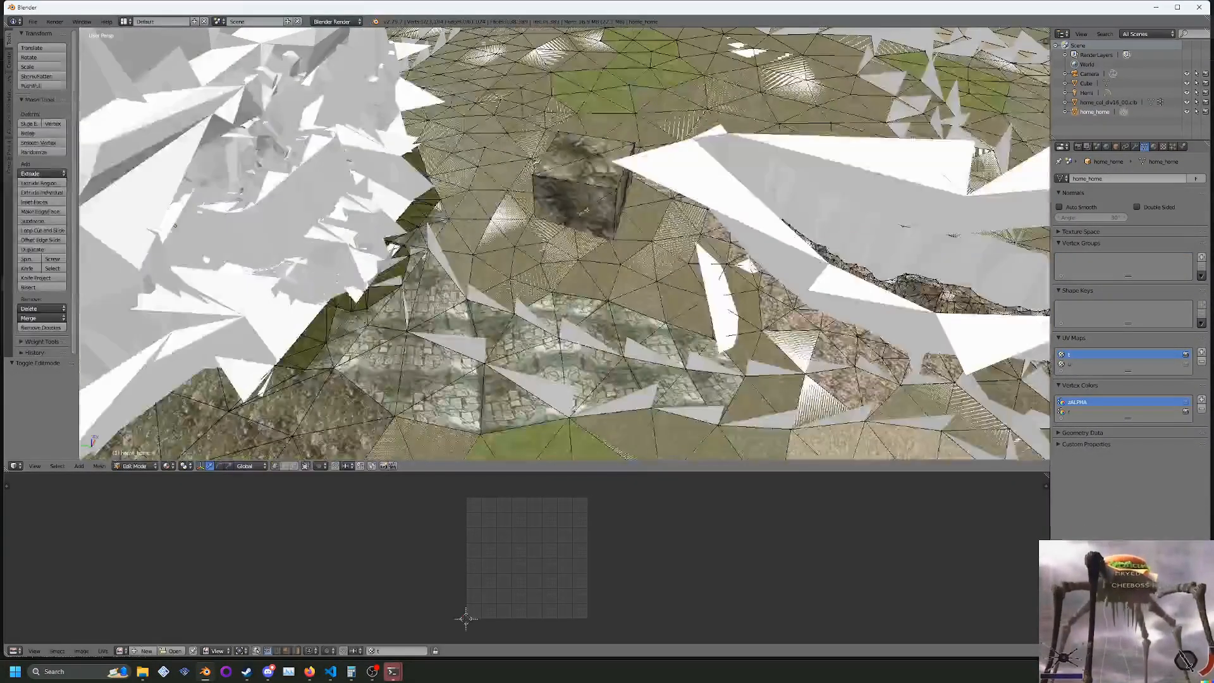
key(l)
key(shift+s)
key(Escape)
key(shift+d)
right_click(563, 185)
key(p)
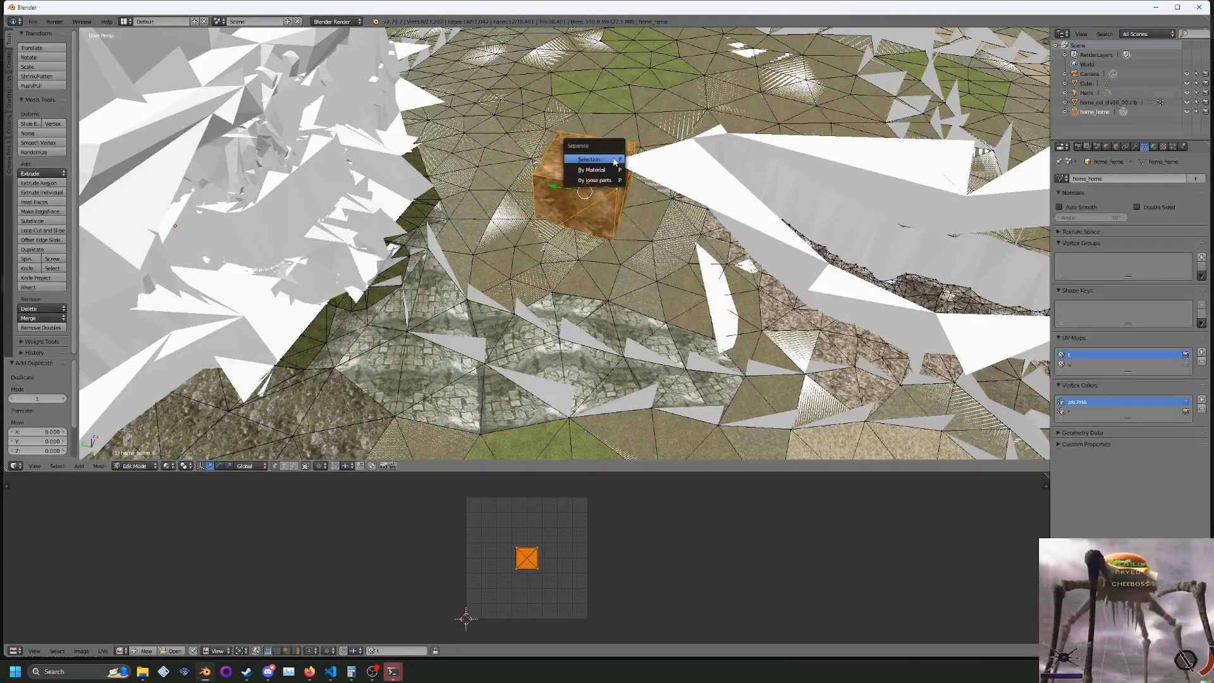
click(613, 162)
key(Tab)
right_click(601, 177)
key(g)
right_click(650, 144)
right_click(685, 179)
key(h)
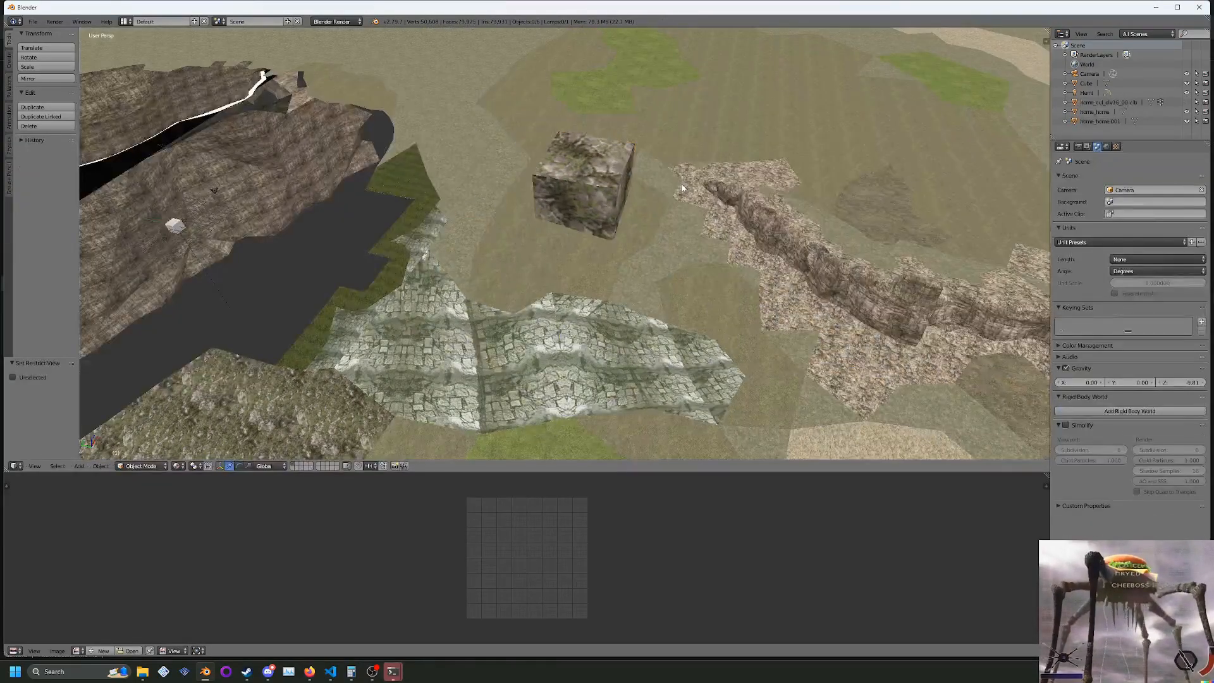
key(ctrl+z)
Hide the home_home terrain object.
right_click(680, 86)
key(h)
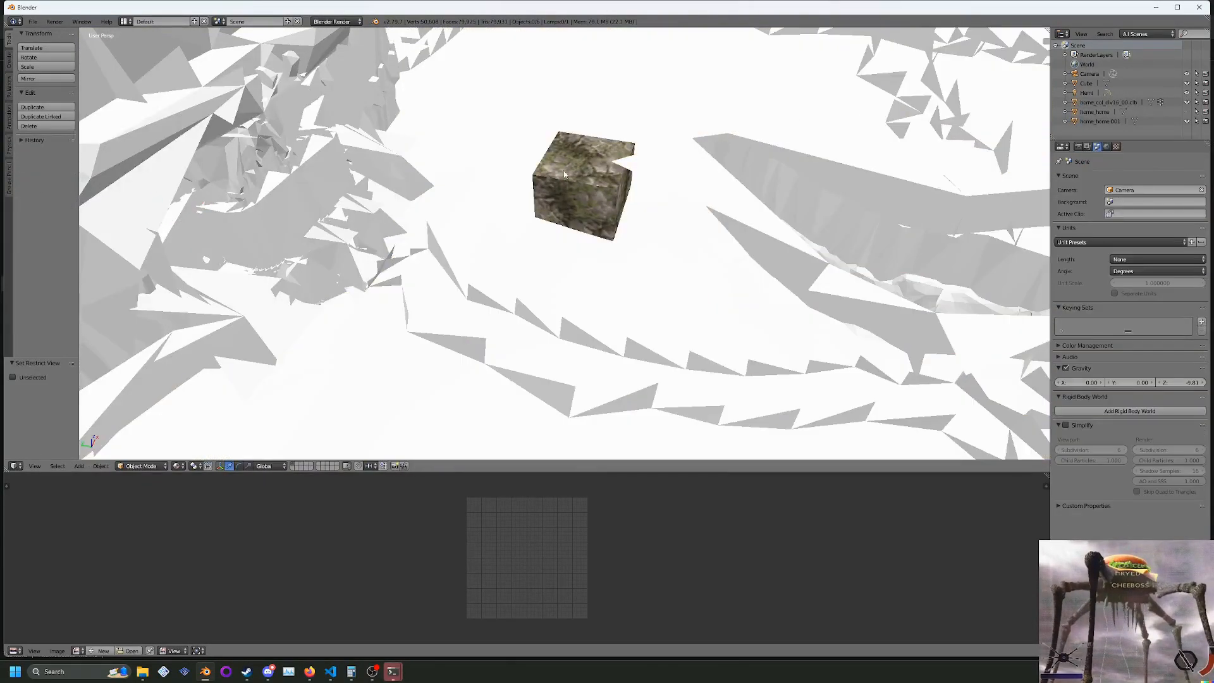
Remove every material slot from the separated cube home_home.001.
right_click(582, 184)
click(1155, 146)
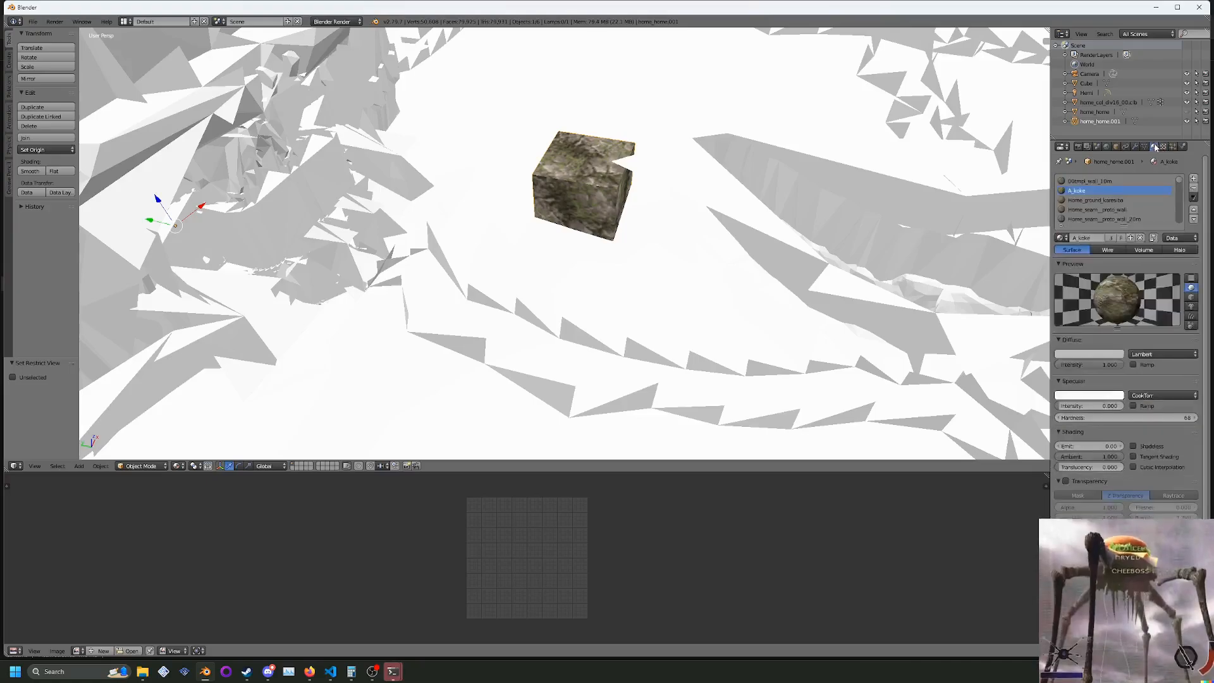
click(1194, 188)
click(1194, 189)
click(1194, 189)
click(1194, 188)
click(1194, 188)
click(1194, 188)
click(1194, 189)
click(1194, 188)
click(1194, 188)
click(1194, 188)
click(1195, 187)
click(1194, 188)
click(1193, 189)
click(1193, 187)
click(1194, 188)
click(1193, 188)
click(1194, 188)
click(1194, 188)
click(1193, 188)
click(1194, 188)
click(1194, 188)
click(1193, 188)
click(1193, 188)
click(1194, 188)
click(1194, 188)
click(1194, 188)
click(1194, 188)
click(1194, 187)
click(1194, 188)
click(1194, 188)
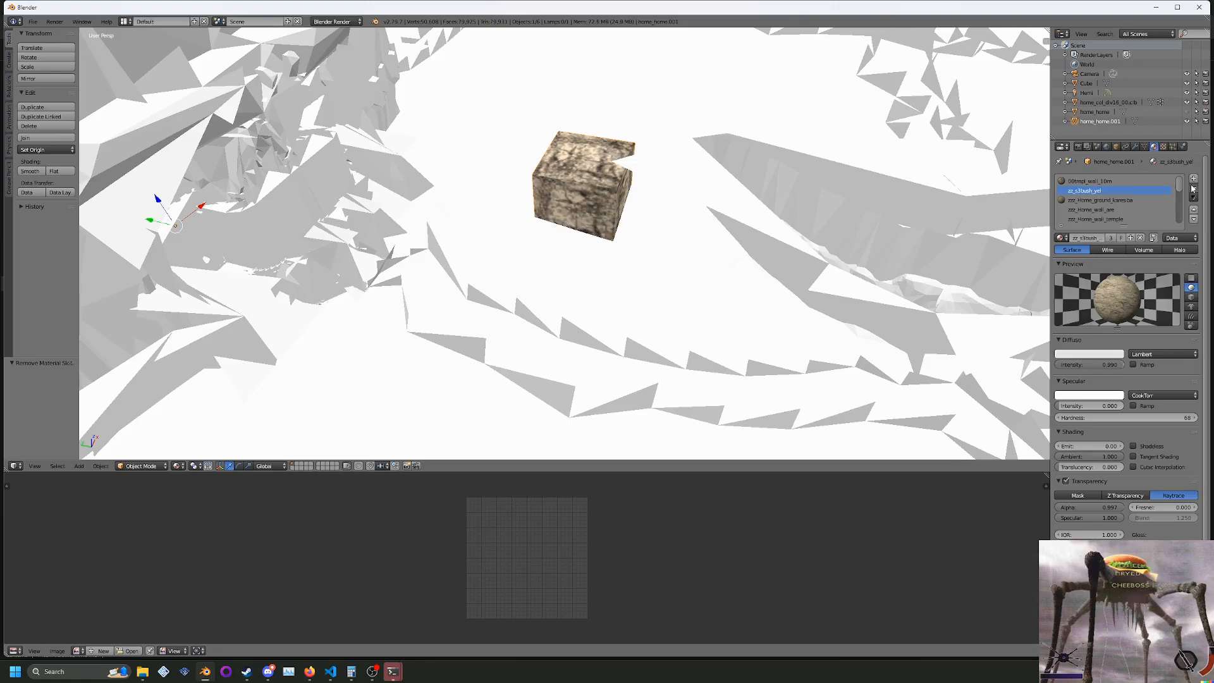
click(1194, 188)
click(1193, 188)
click(1193, 188)
click(1194, 188)
click(1194, 188)
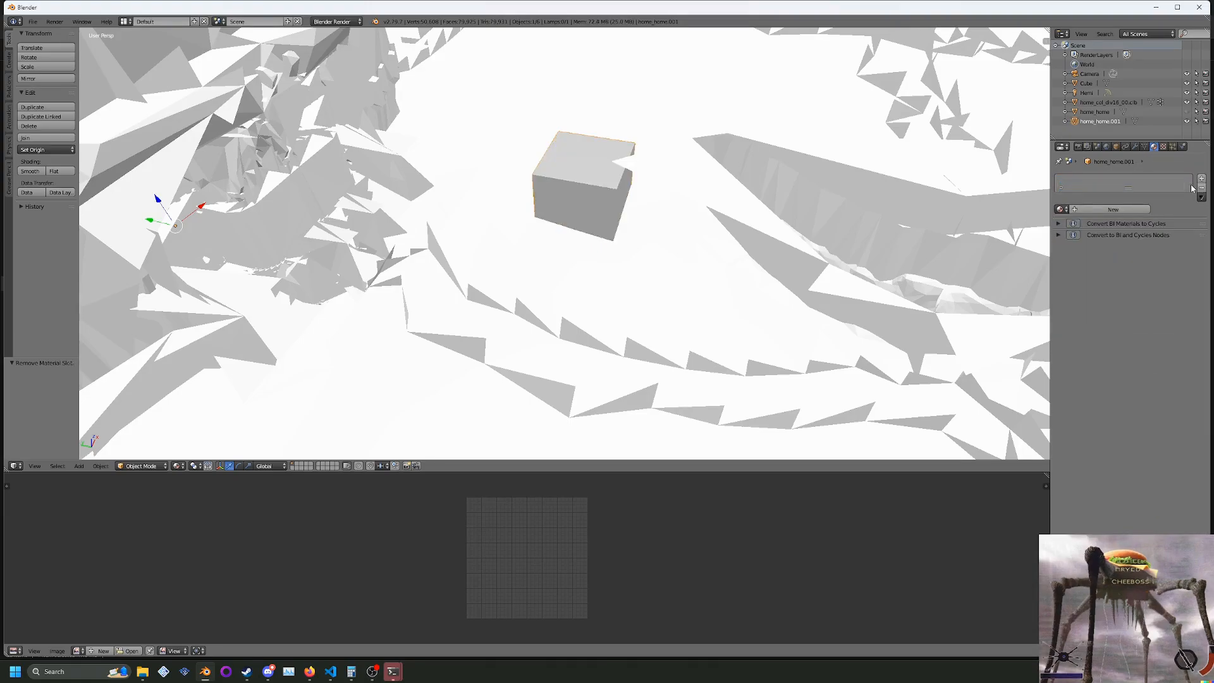
Delete all UV maps and vertex color layers from the separated cube.
click(1147, 147)
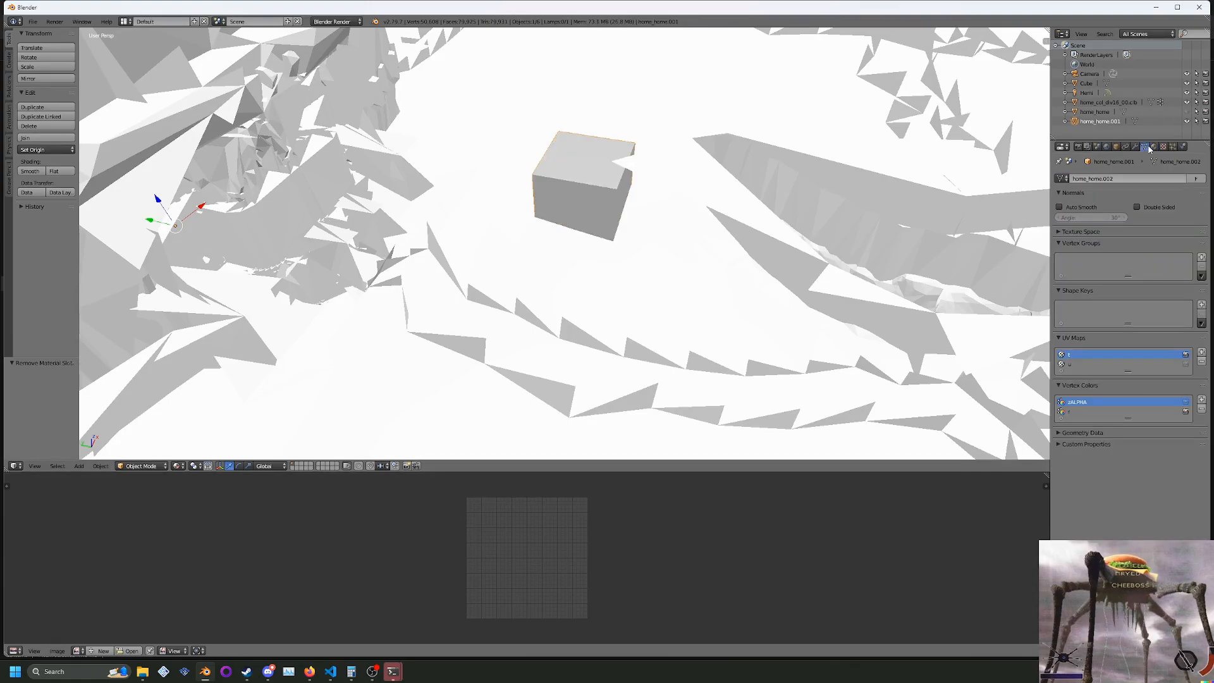
click(1201, 362)
click(1202, 362)
click(1202, 402)
click(1202, 402)
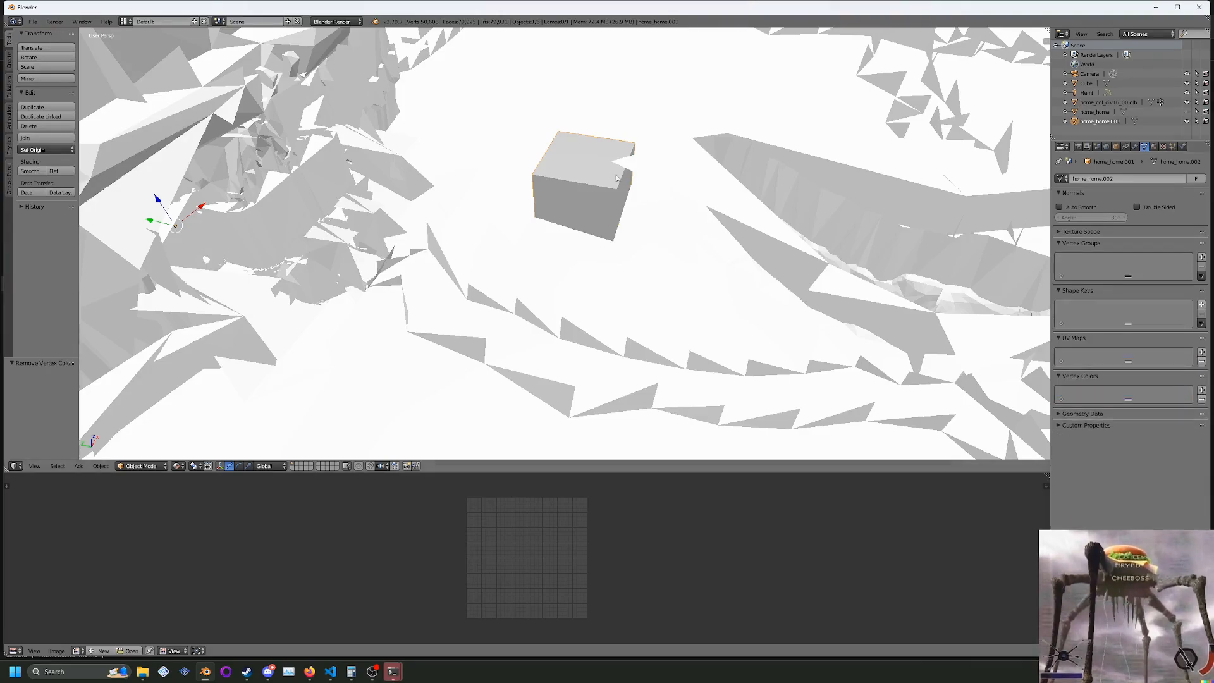
Join the cube into the home_col_div16_00.clb collision mesh and enter Edit Mode.
shift+right_click(627, 195)
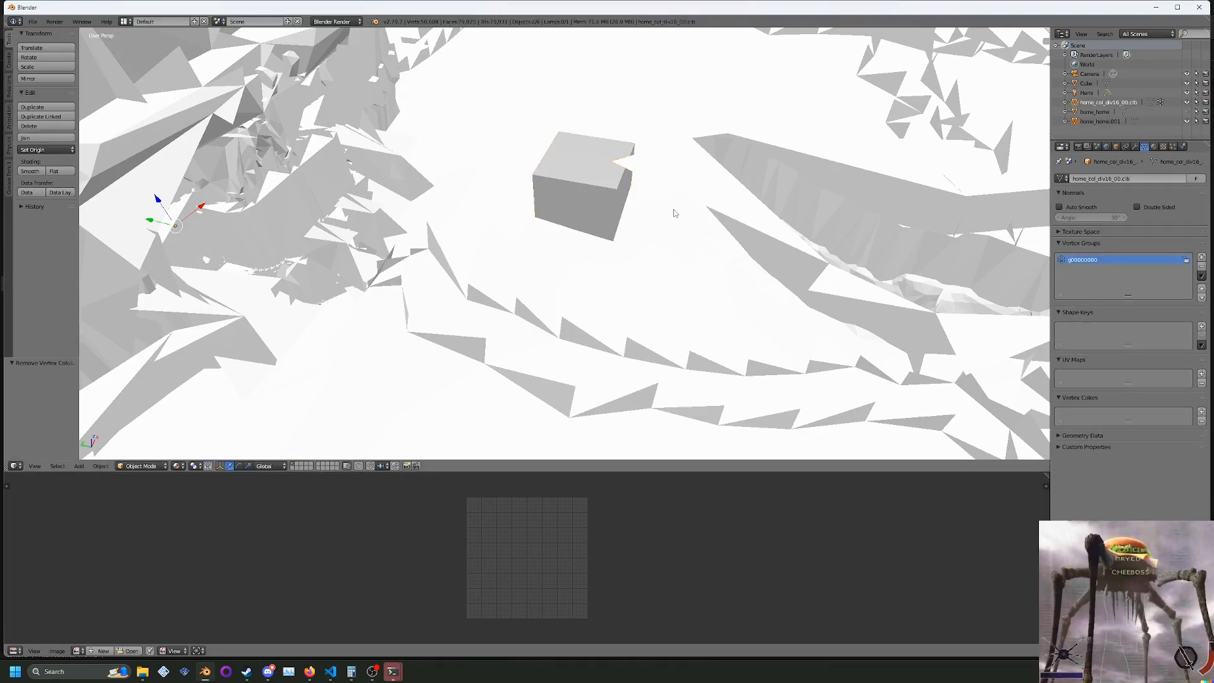
key(ctrl+j)
key(Tab)
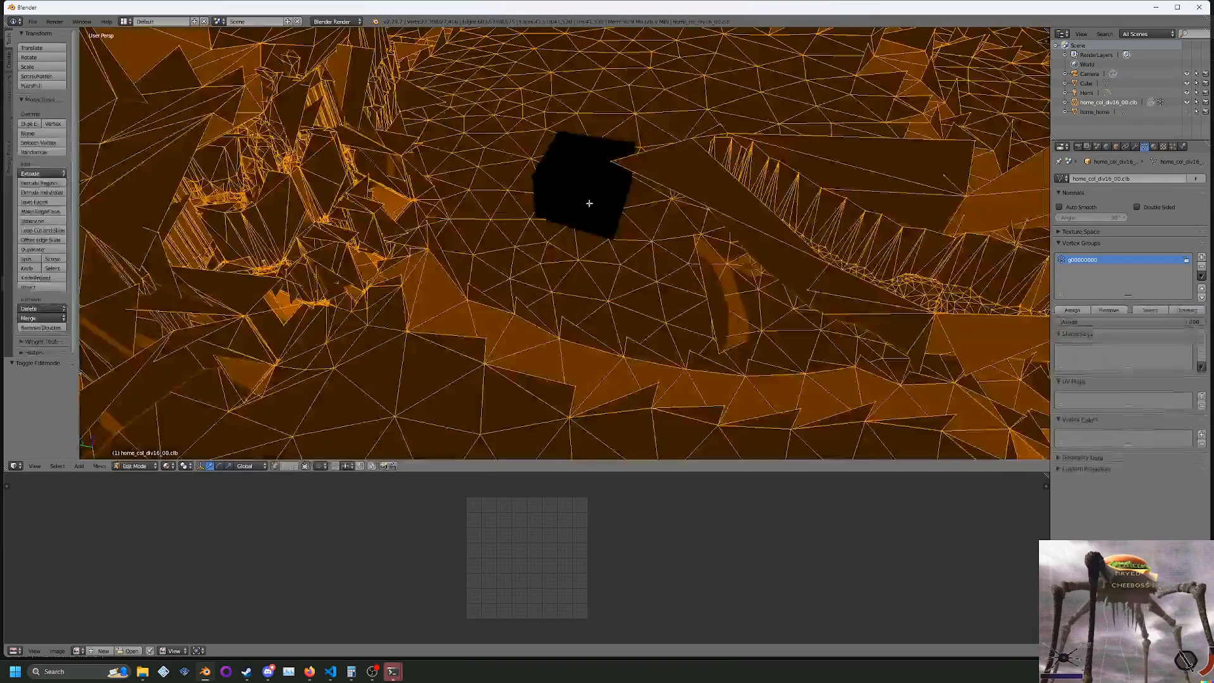
Change the viewport shading to display the collision mesh's material colours and bring the cube into close view.
click(175, 465)
click(175, 433)
click(166, 466)
click(167, 414)
key(z)
key(z)
scroll(535, 284, down, 6)
key(Tab)
mouse_move(551, 272)
middle_down()
mouse_move(515, 316)
mouse_move(568, 264)
mouse_move(539, 259)
mouse_move(595, 235)
middle_up()
scroll(568, 264, up, 5)
key(Tab)
scroll(595, 233, up, 6)
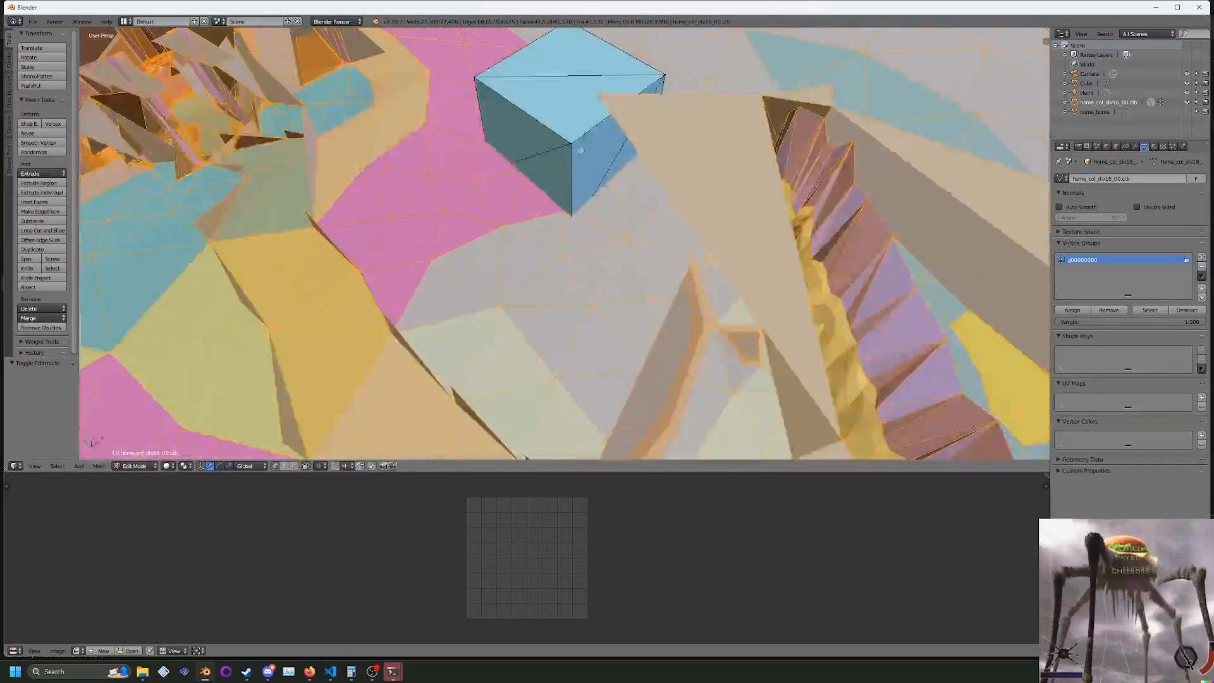
Switch the collision mesh to face selection limited to visible faces.
right_click(568, 152)
click(295, 466)
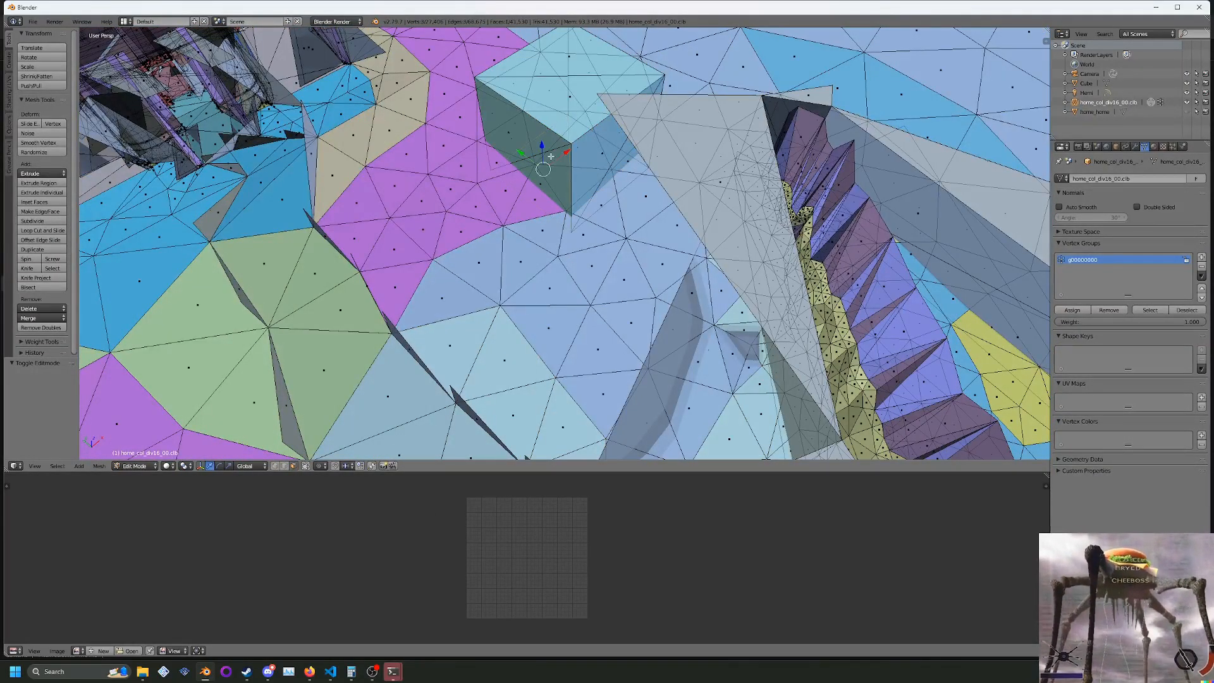
middle_drag(587, 161, 576, 272)
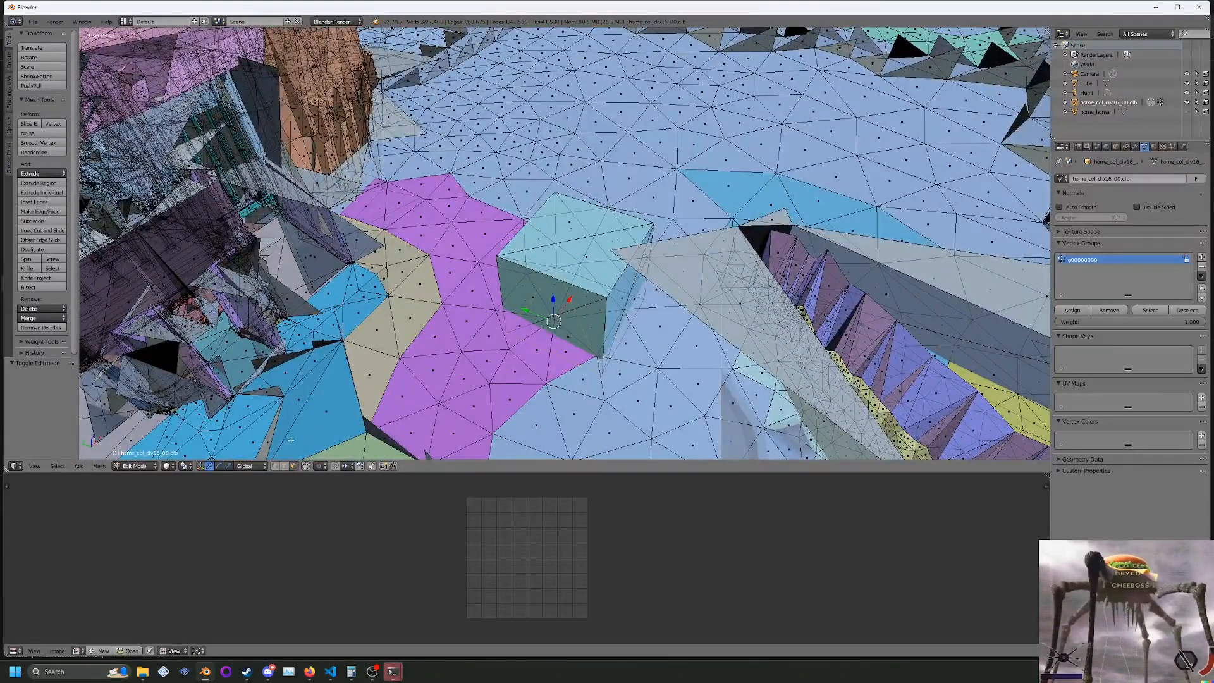
click(306, 466)
scroll(544, 253, down, 3)
middle_drag(550, 256, 561, 226)
Select the whole collision mesh and remove its duplicate vertices.
right_click(561, 225)
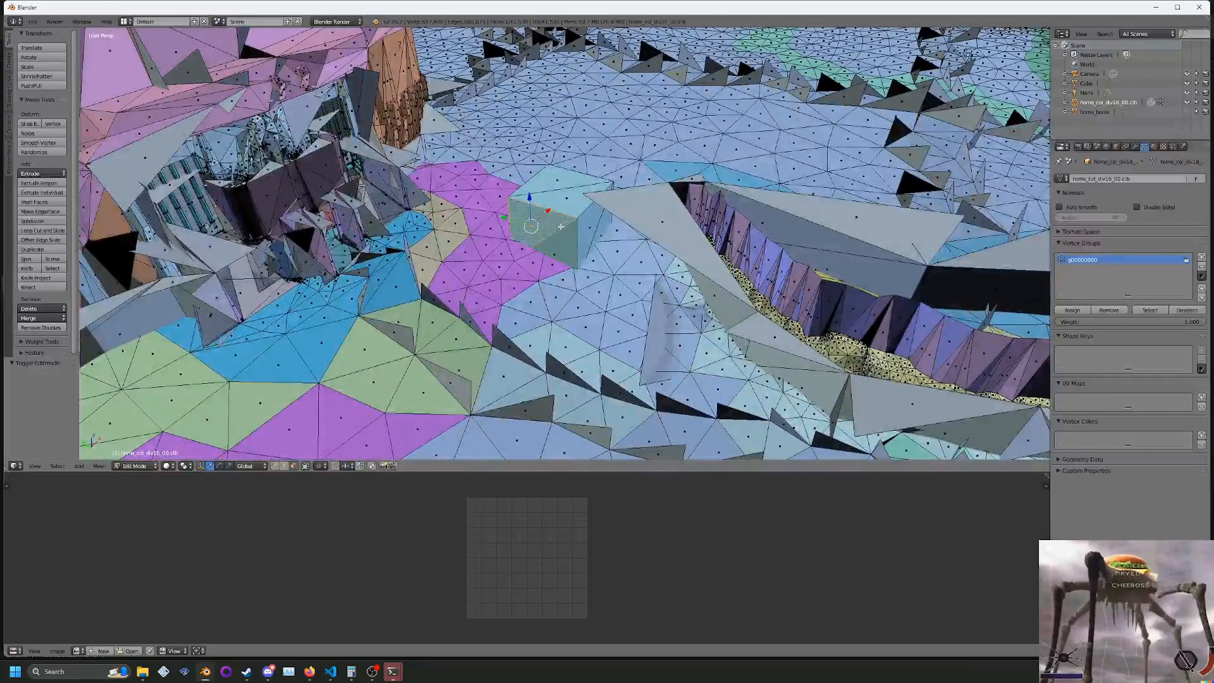
key(a)
key(w)
click(558, 234)
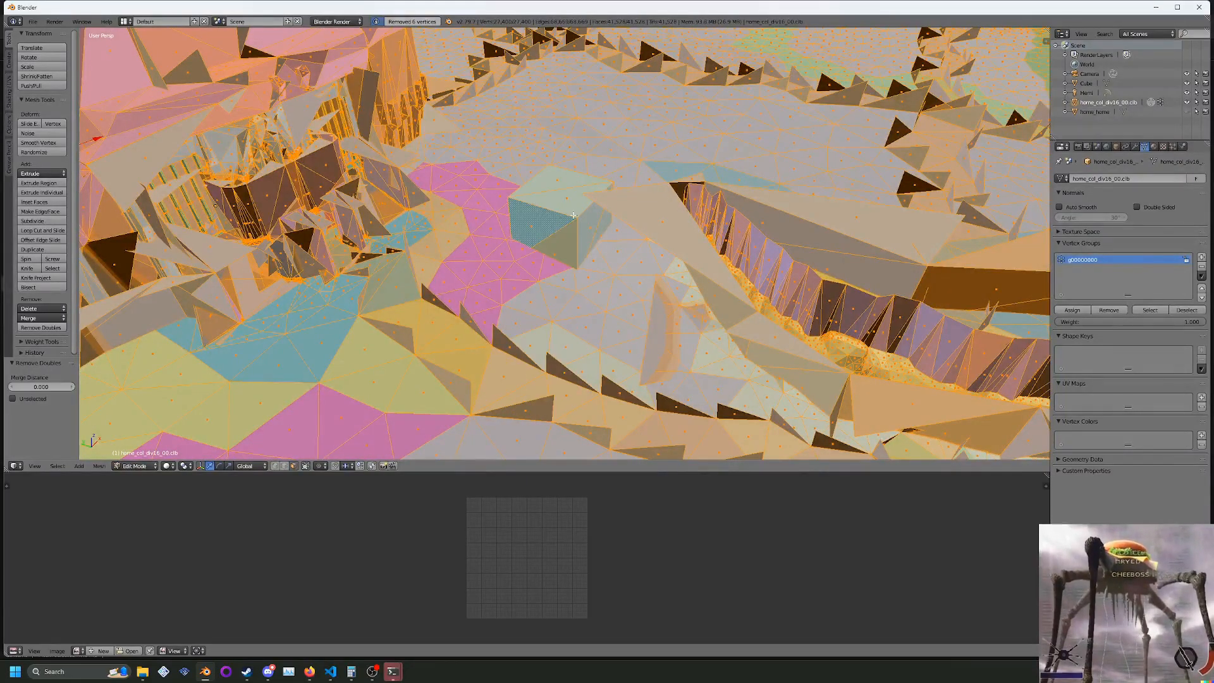
Select the cube's faces and assign an existing collision material slot to them.
scroll(558, 234, up, 2)
right_drag(557, 251, 572, 237)
right_click(572, 237)
click(1155, 146)
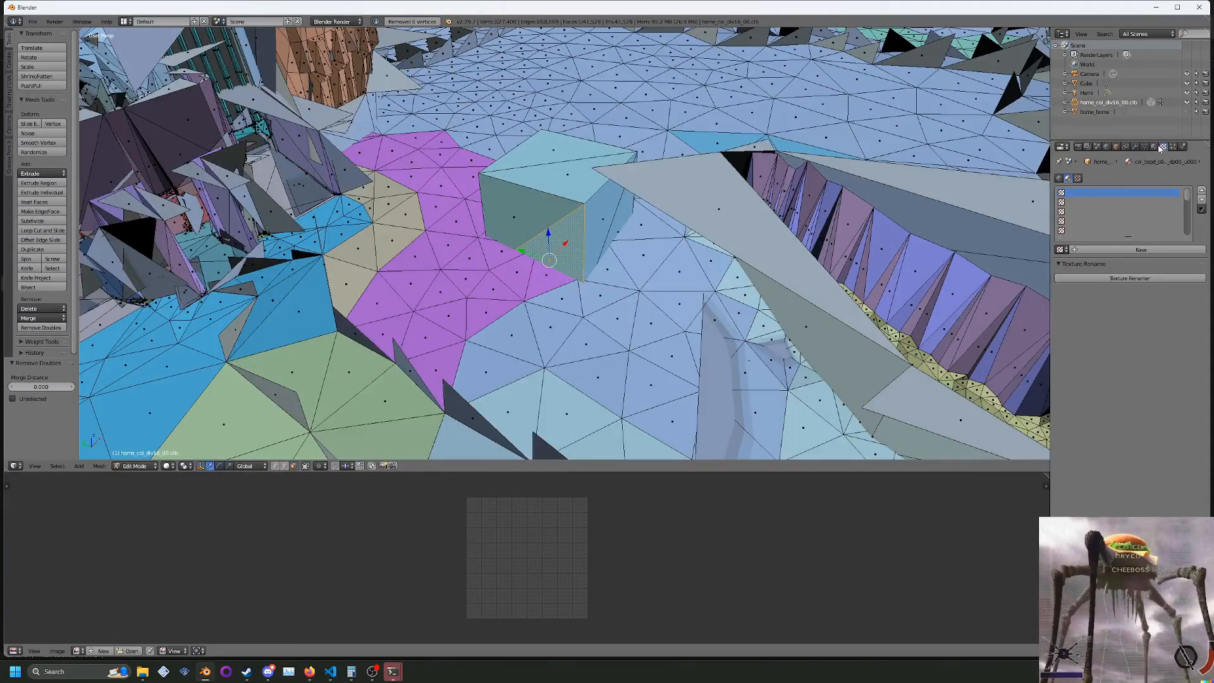
click(1142, 238)
scroll(565, 244, down, 8)
scroll(565, 243, up, 4)
shift+right_click(630, 151)
click(1078, 237)
scroll(565, 215, up, 2)
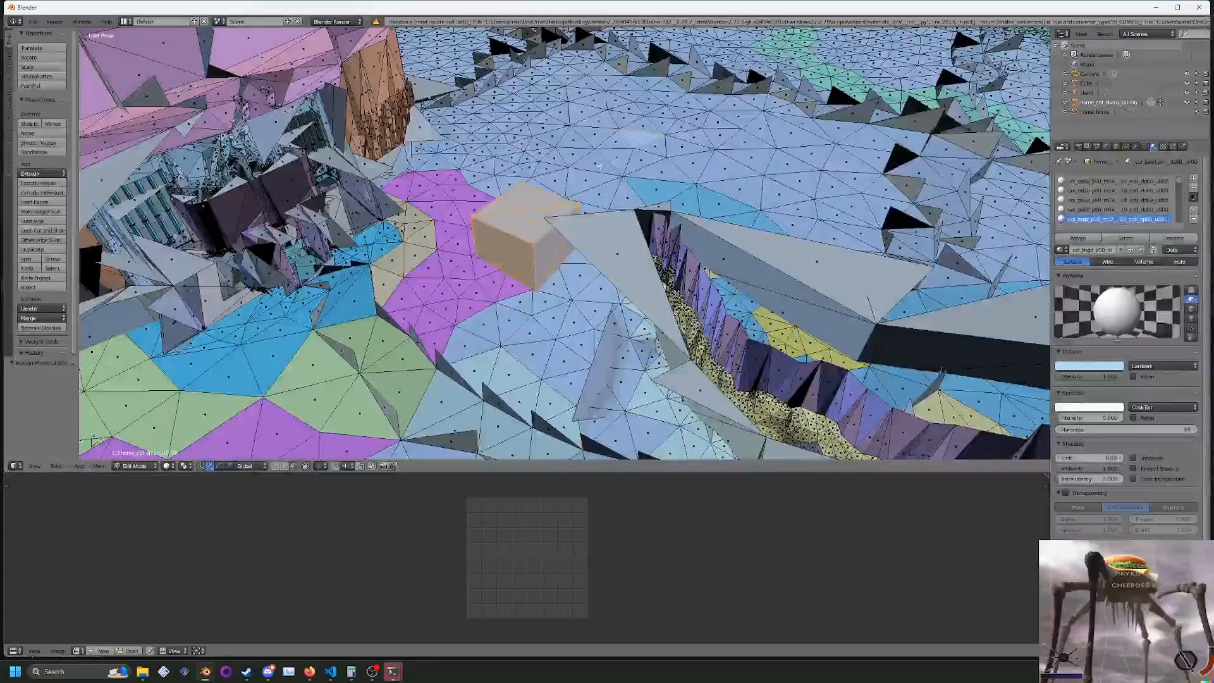
Check which faces share the cube's collision material by selecting the cube, a nearby ground face and the slot's faces, then clear that selection.
key(a)
click(1125, 238)
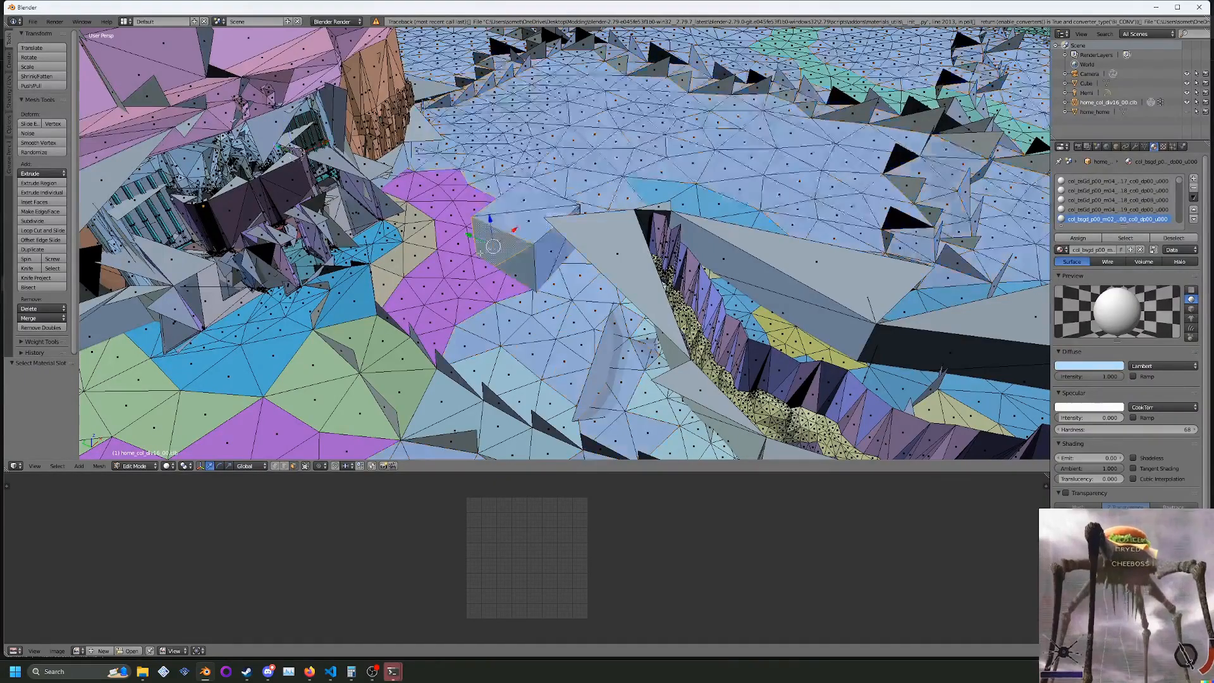
key(a)
key(l)
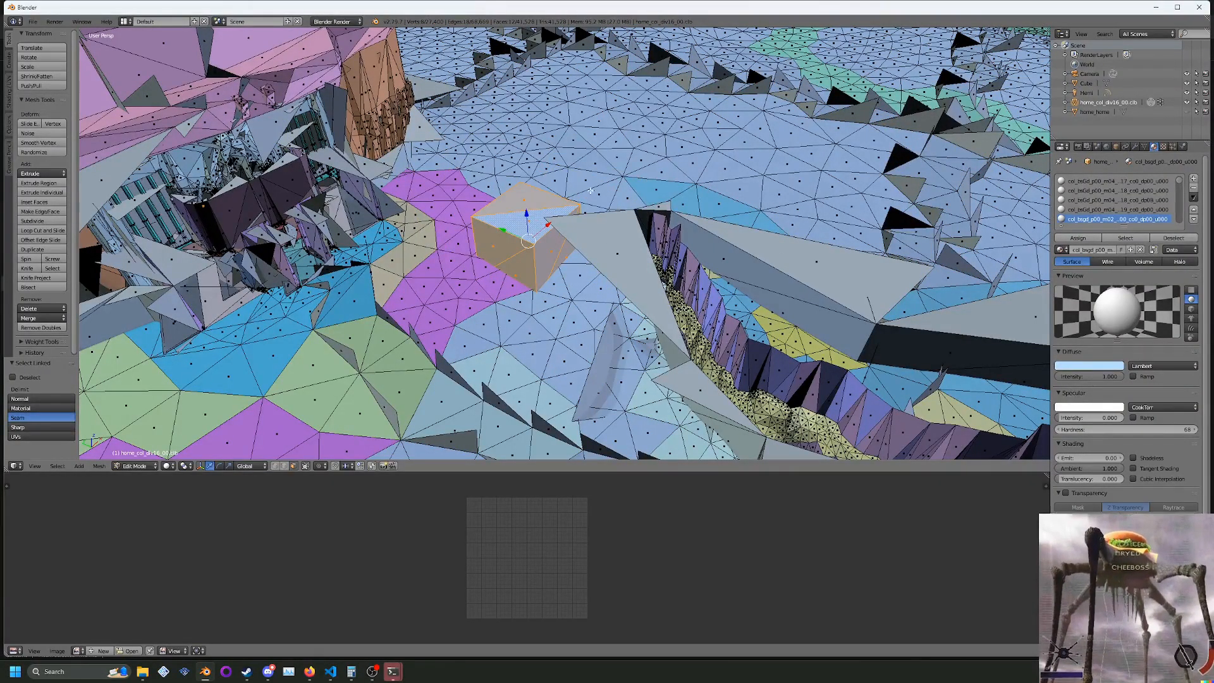
shift+right_click(602, 158)
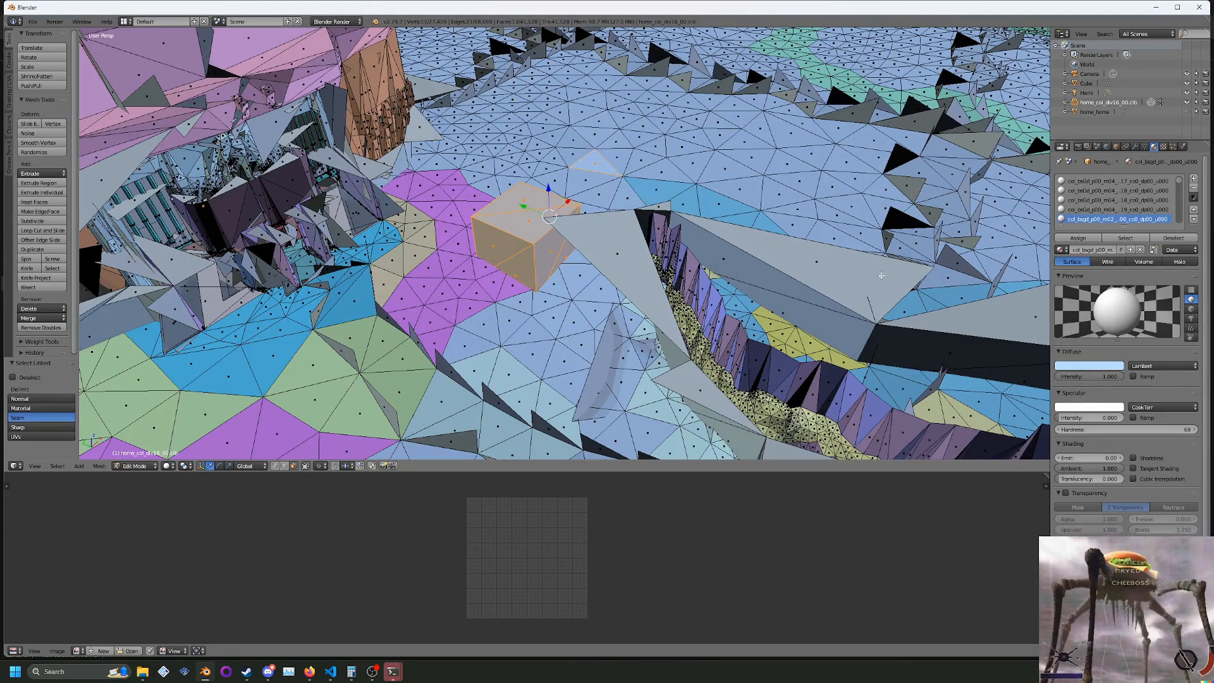
click(1125, 238)
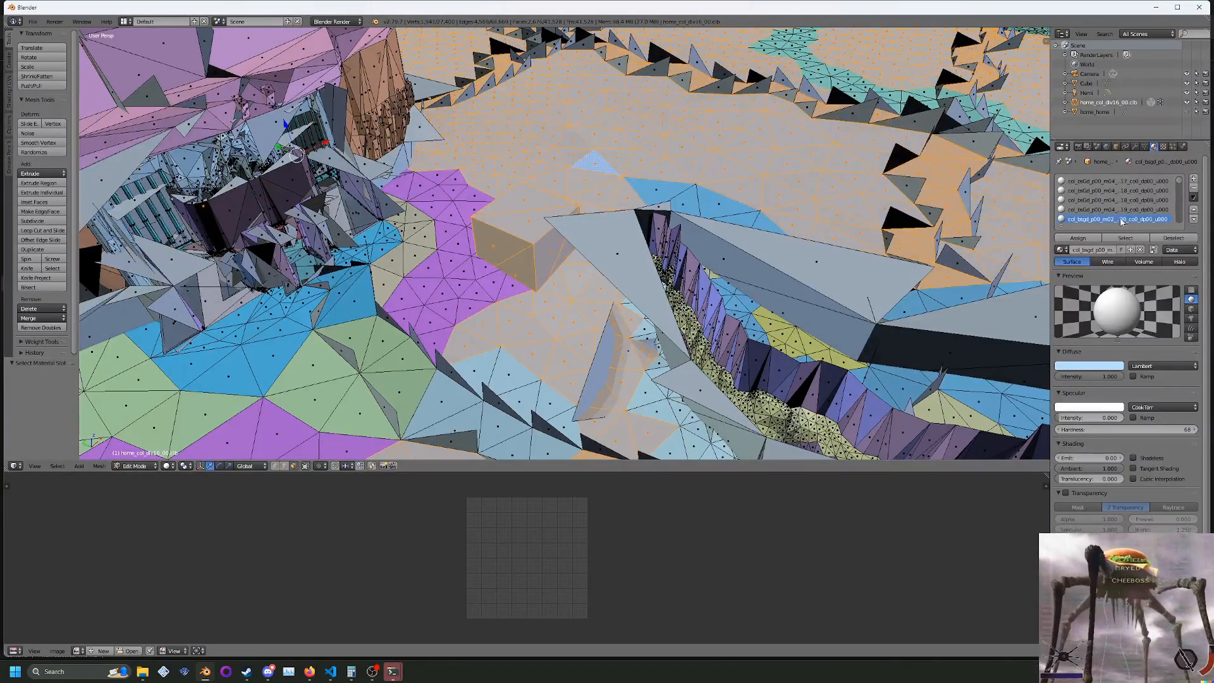
click(1174, 238)
Leave mesh editing and export the home collision mesh as LWO, overwriting home.lwo in the tutor folder.
key(Tab)
scroll(688, 242, up, 2)
scroll(581, 194, down, 4)
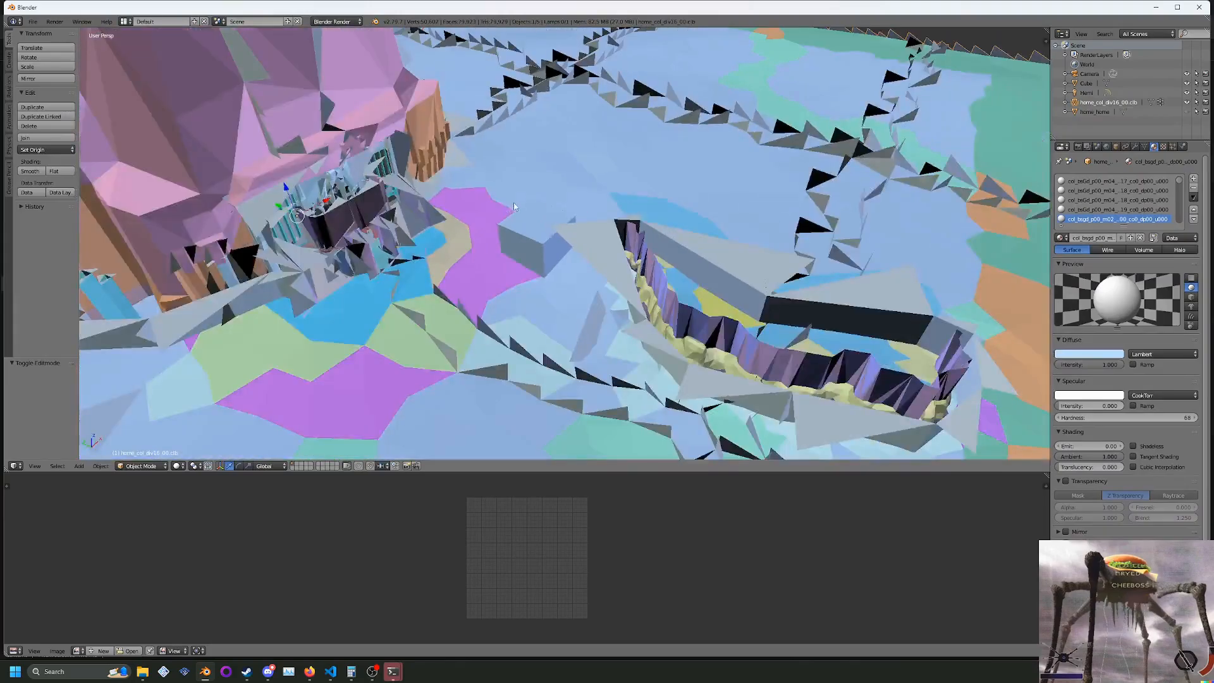
middle_drag(529, 235, 481, 186)
scroll(482, 186, down, 5)
click(32, 21)
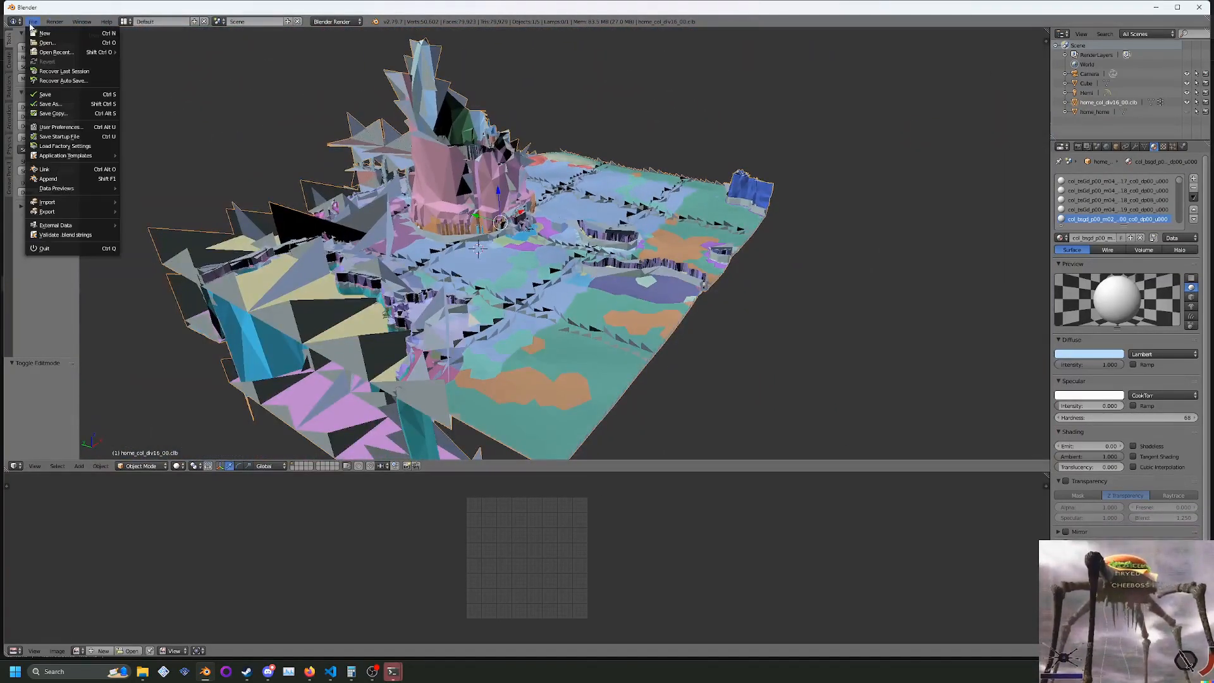
mouse_move(48, 218)
click(190, 228)
click(183, 89)
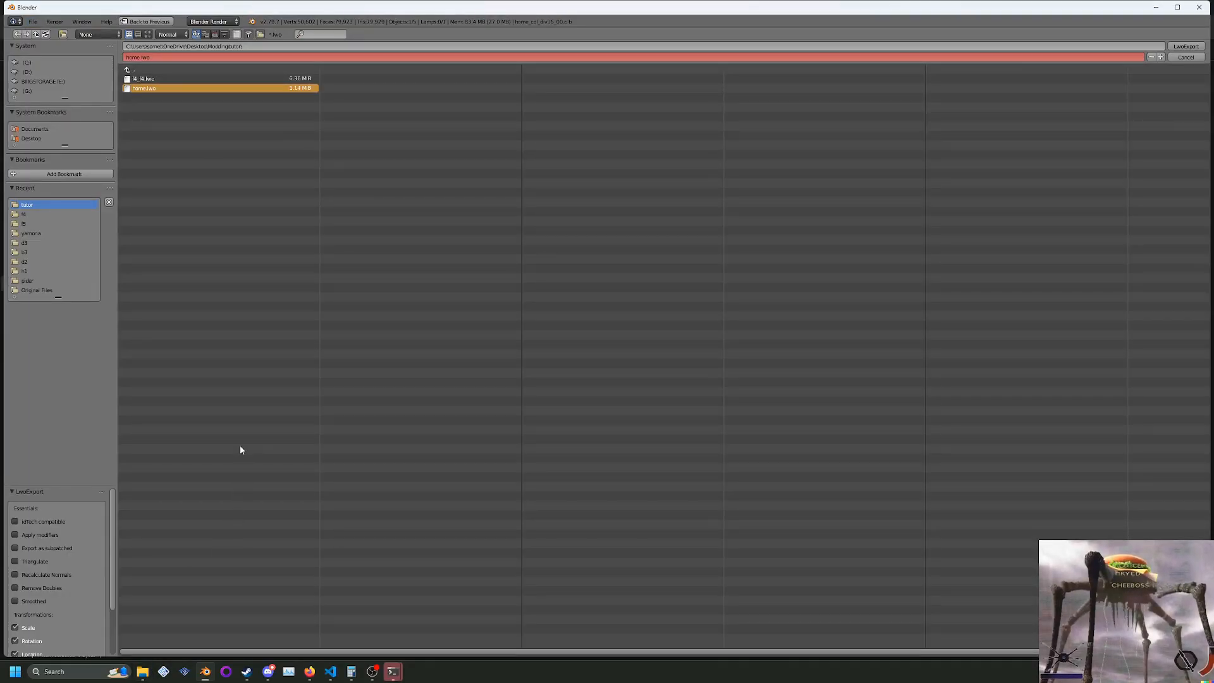
key(Escape)
Switch to the tutor folder and examine lwo2clb.exe's usage text for the command that converts and cuts a seamless terrain file.
click(141, 671)
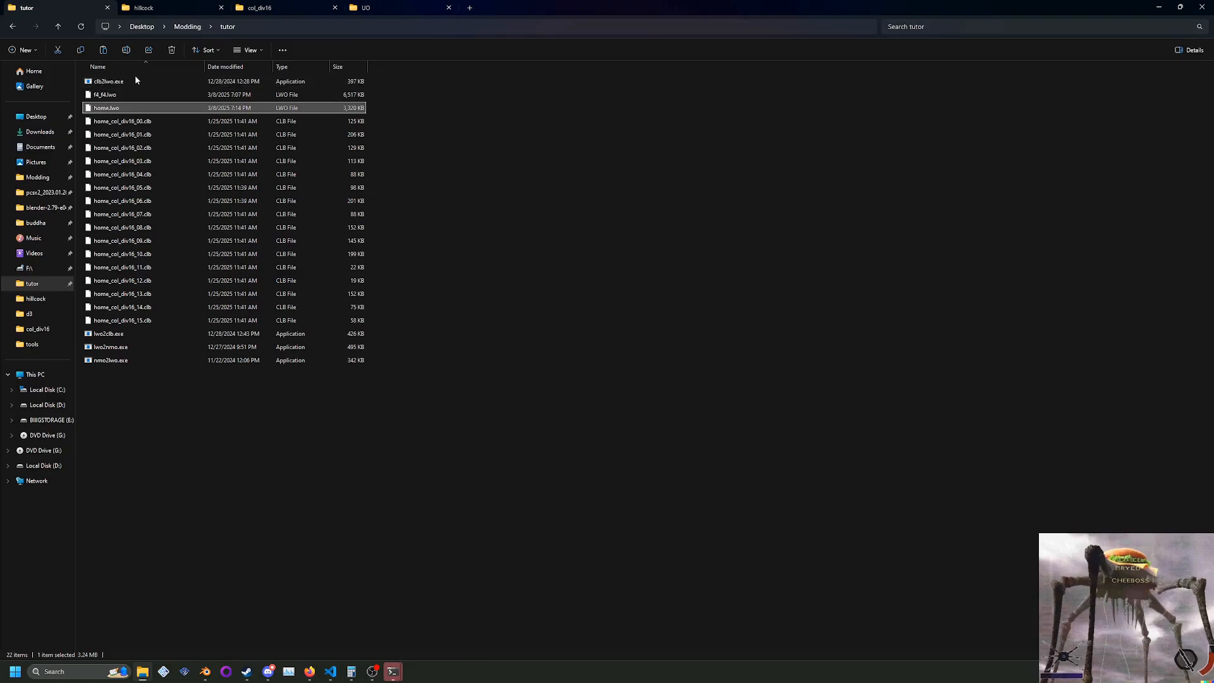
double_click(147, 334)
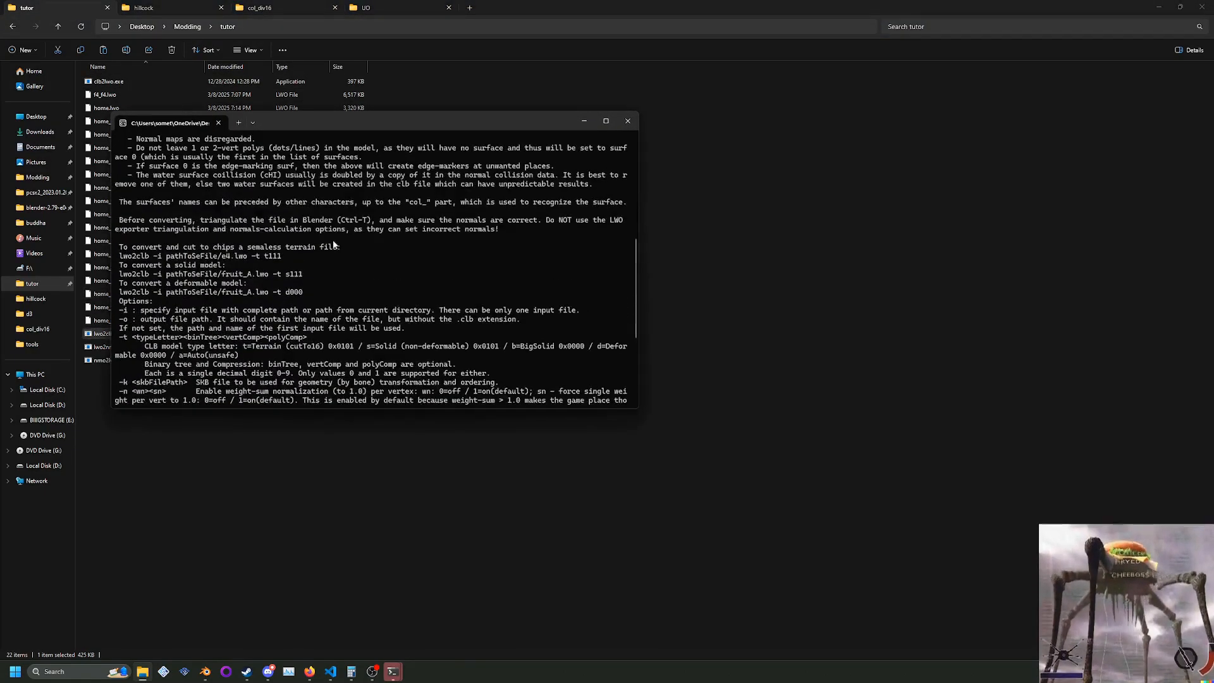
drag(278, 309, 380, 310)
click(374, 310)
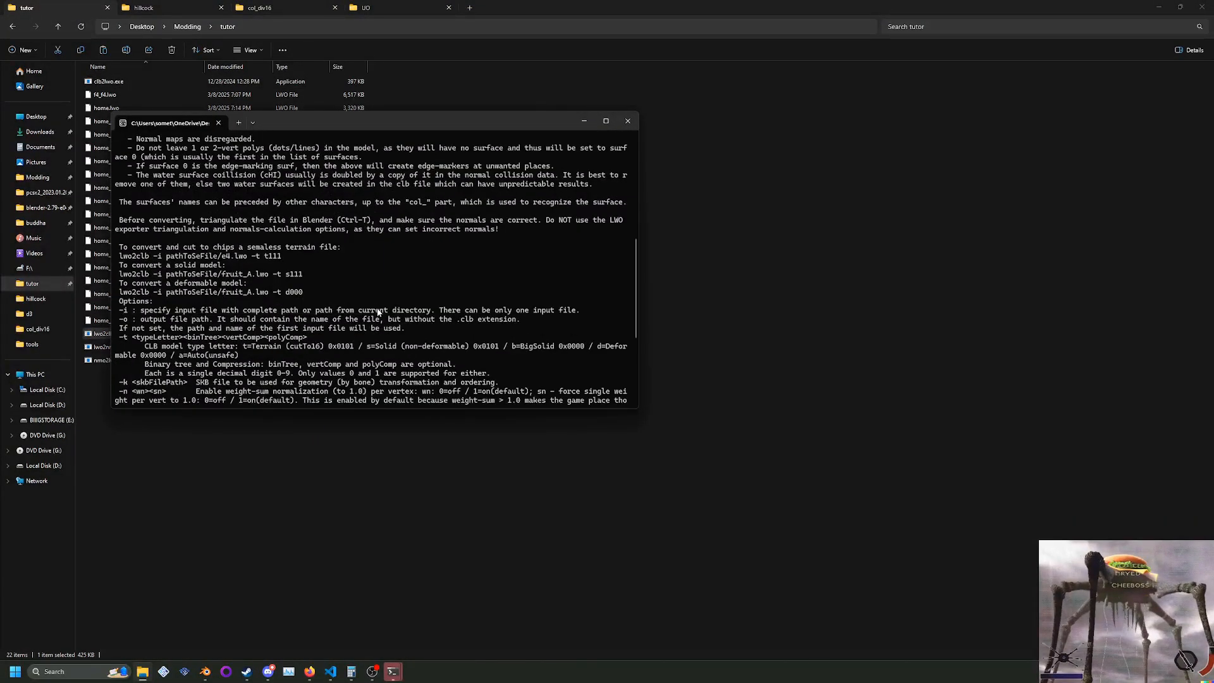
scroll(231, 313, down, 1)
scroll(246, 330, up, 4)
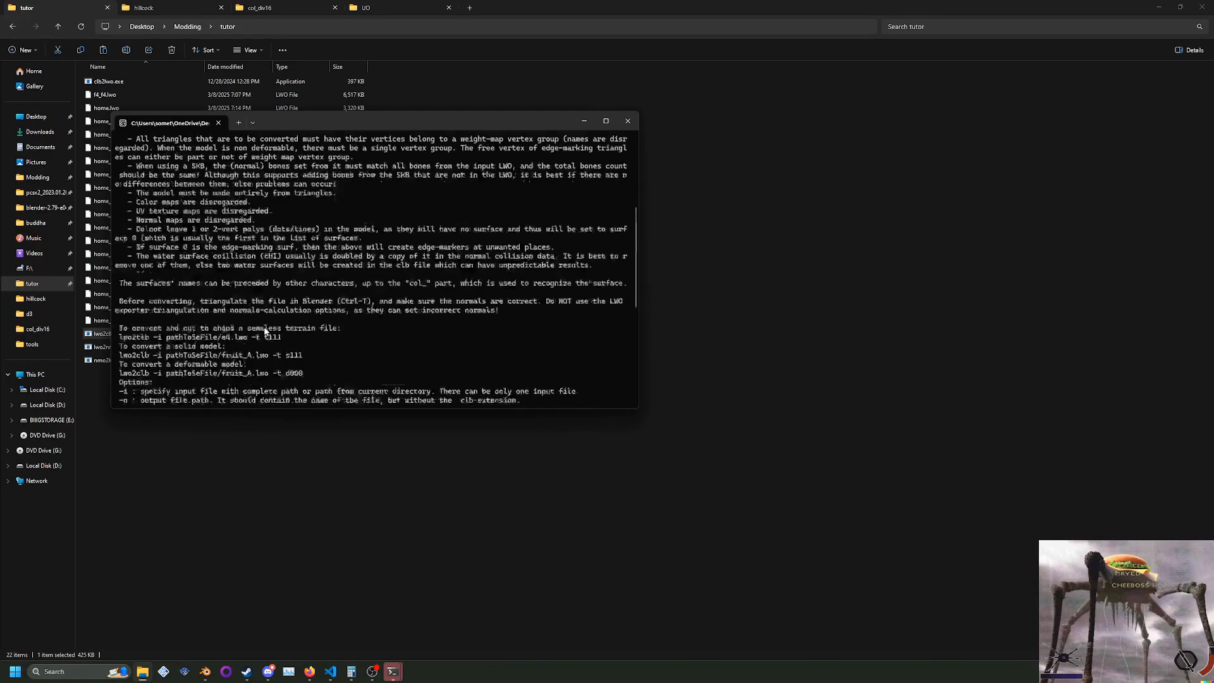
drag(313, 348, 252, 337)
click(249, 336)
drag(159, 329, 188, 337)
click(158, 336)
drag(291, 336, 126, 335)
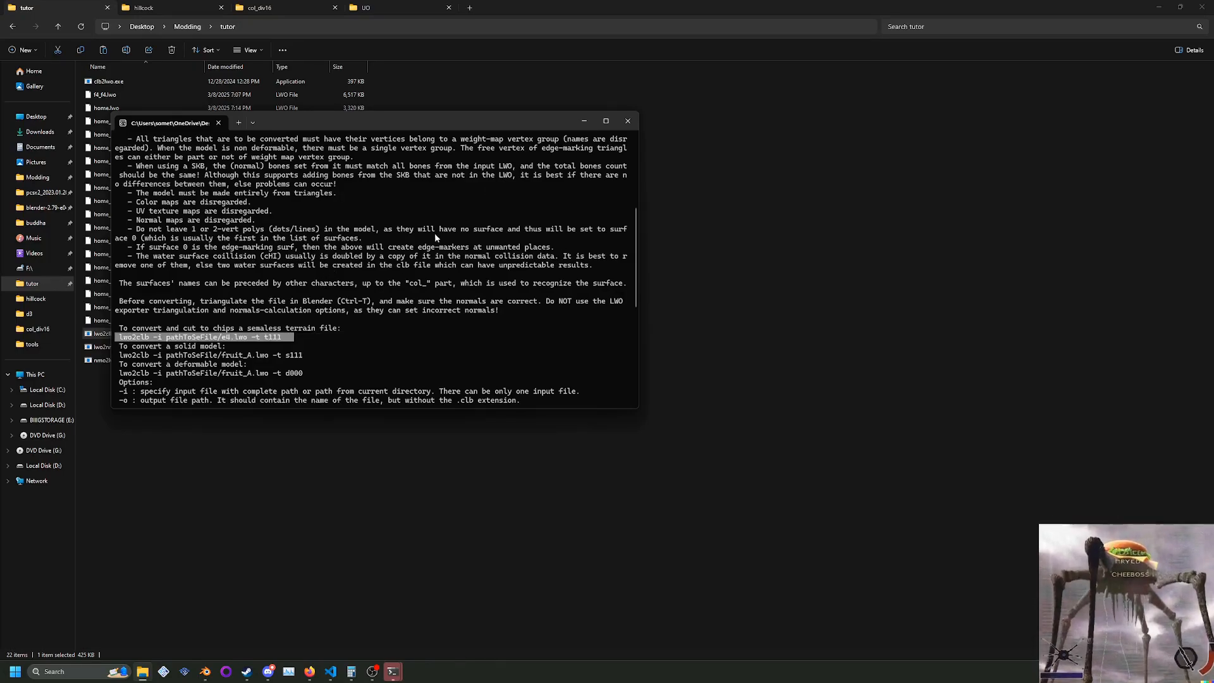
click(625, 119)
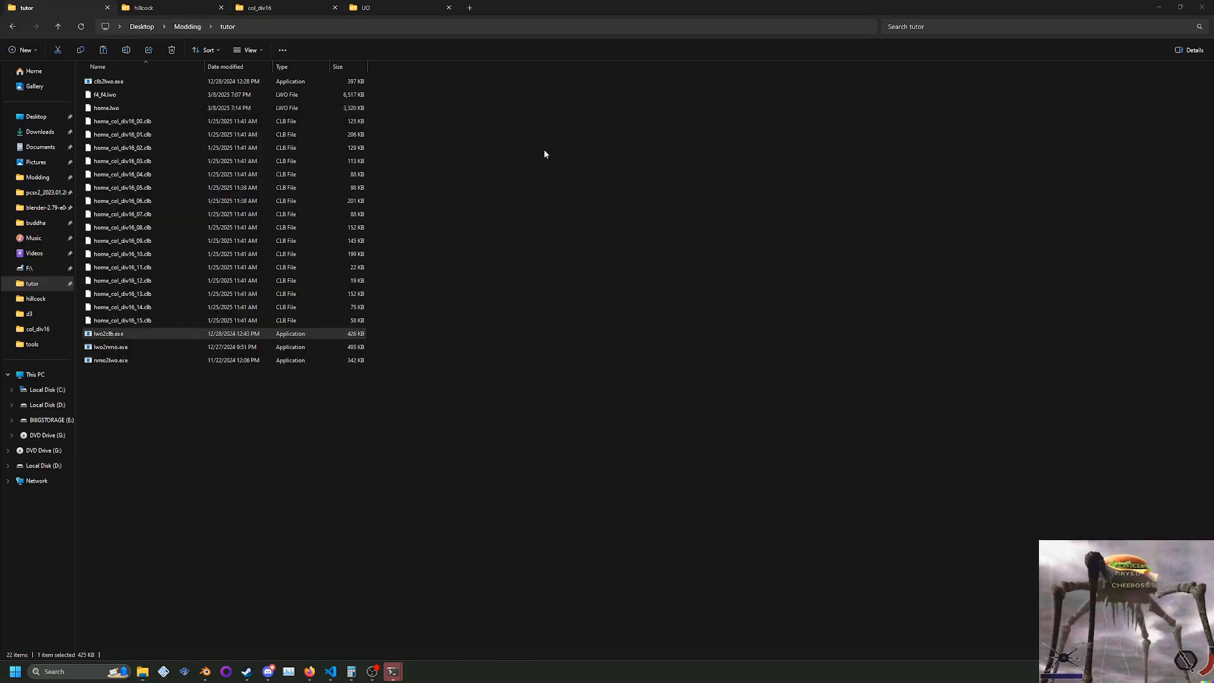
Delete the old home_col_div16_00 to home_col_div16_15 CLB files from the tutor folder.
click(179, 125)
shift+click(148, 322)
click(396, 184)
click(257, 127)
shift+click(199, 318)
right_click(199, 318)
click(286, 330)
Convert home.lwo to CLB files at the command prompt using lwo2clb with -i home.lwo and the -t option, consulting the tool's type options.
mouse_move(393, 671)
click(327, 598)
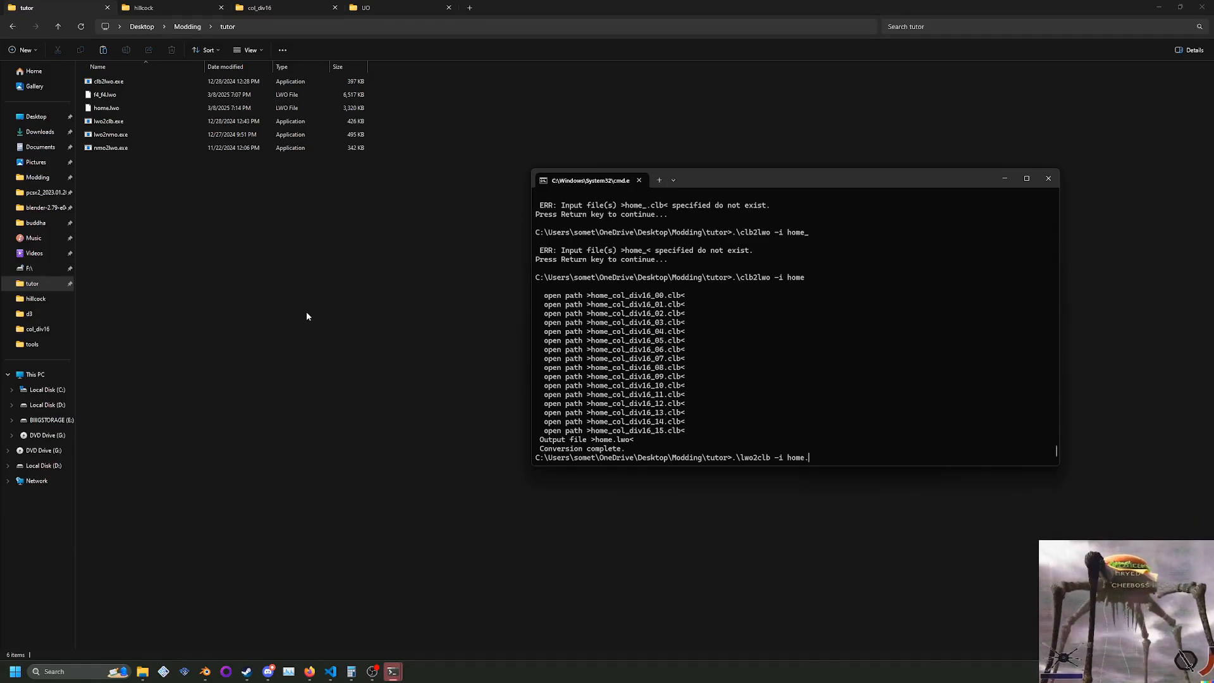
text(t)
click(132, 121)
scroll(232, 279, up, 6)
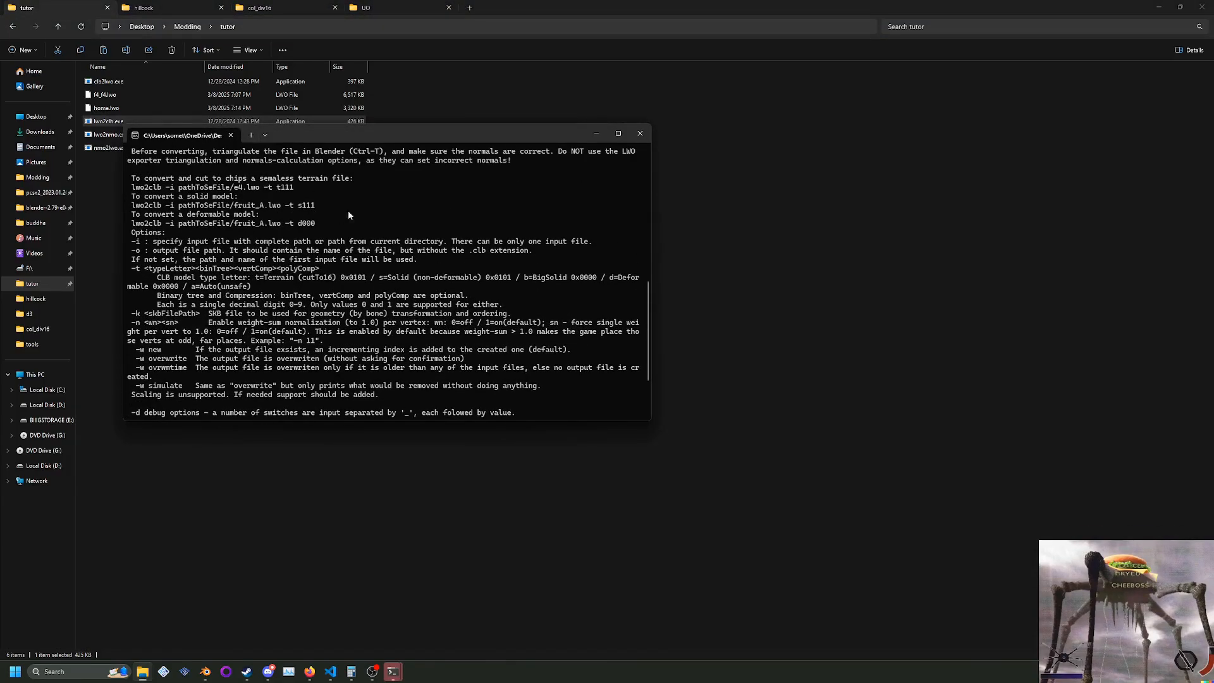
click(640, 133)
mouse_move(392, 672)
click(371, 633)
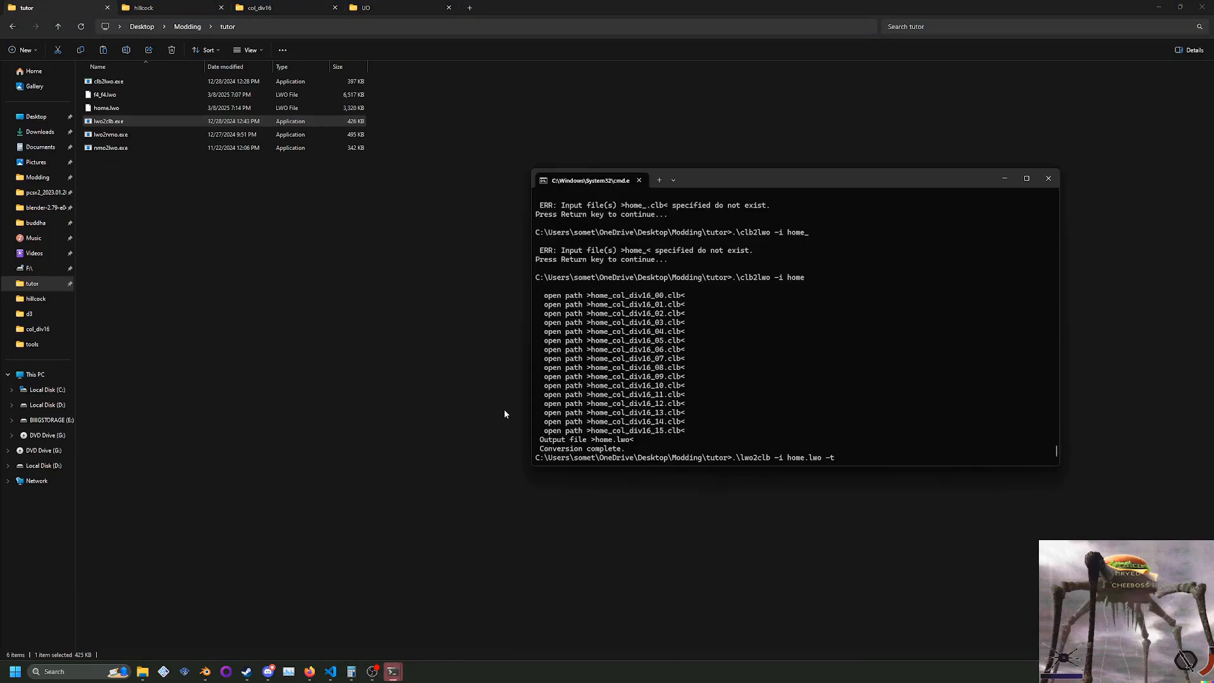
text(6)
key(Return)
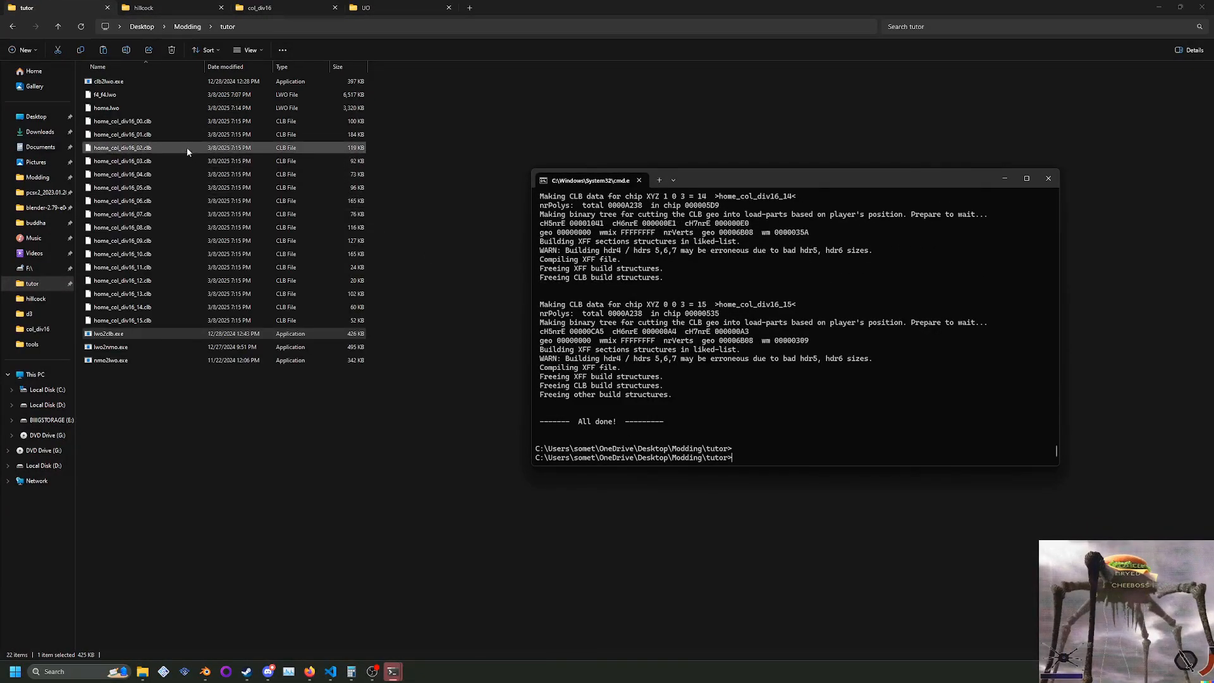
Examine the newly converted home_col_div16 files and compare the other open folders to find where they belong.
click(168, 125)
shift+click(146, 320)
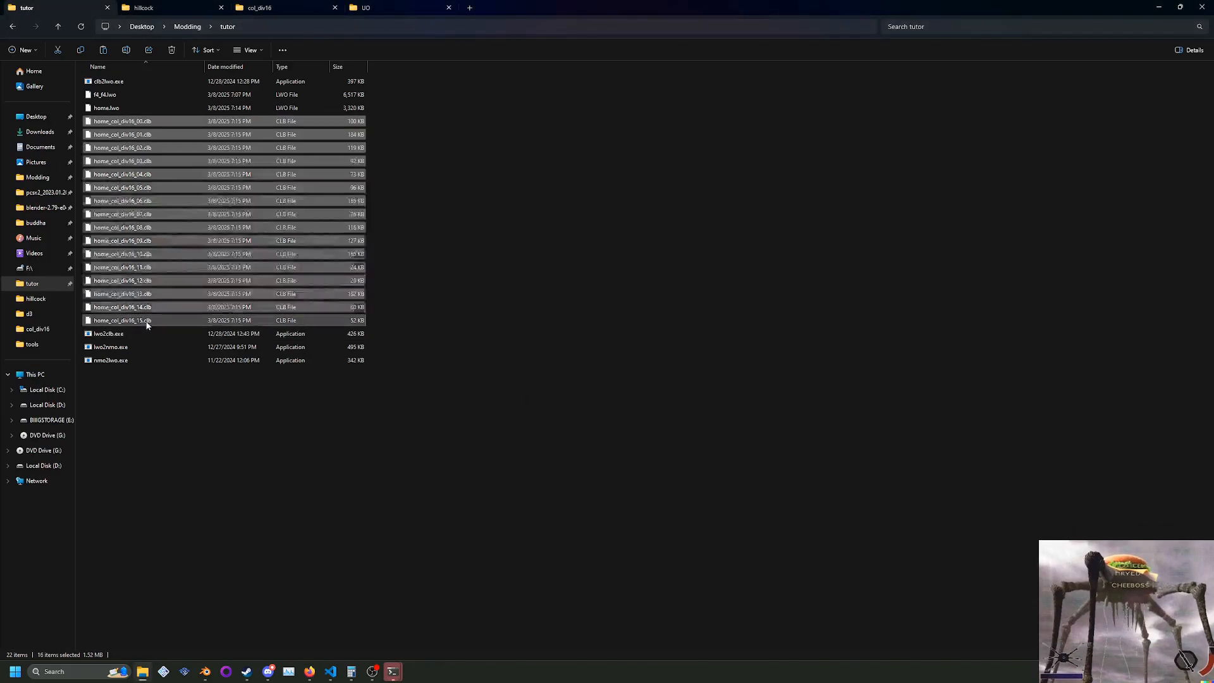
click(434, 120)
click(278, 7)
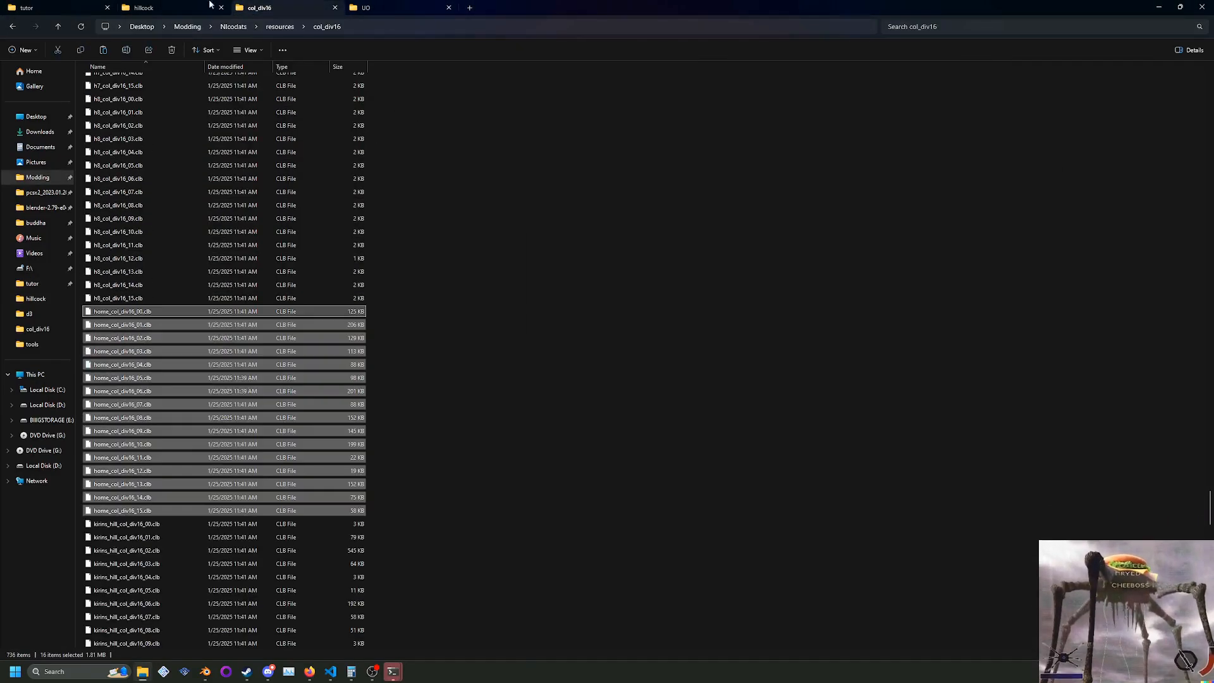
click(200, 7)
click(383, 5)
click(297, 6)
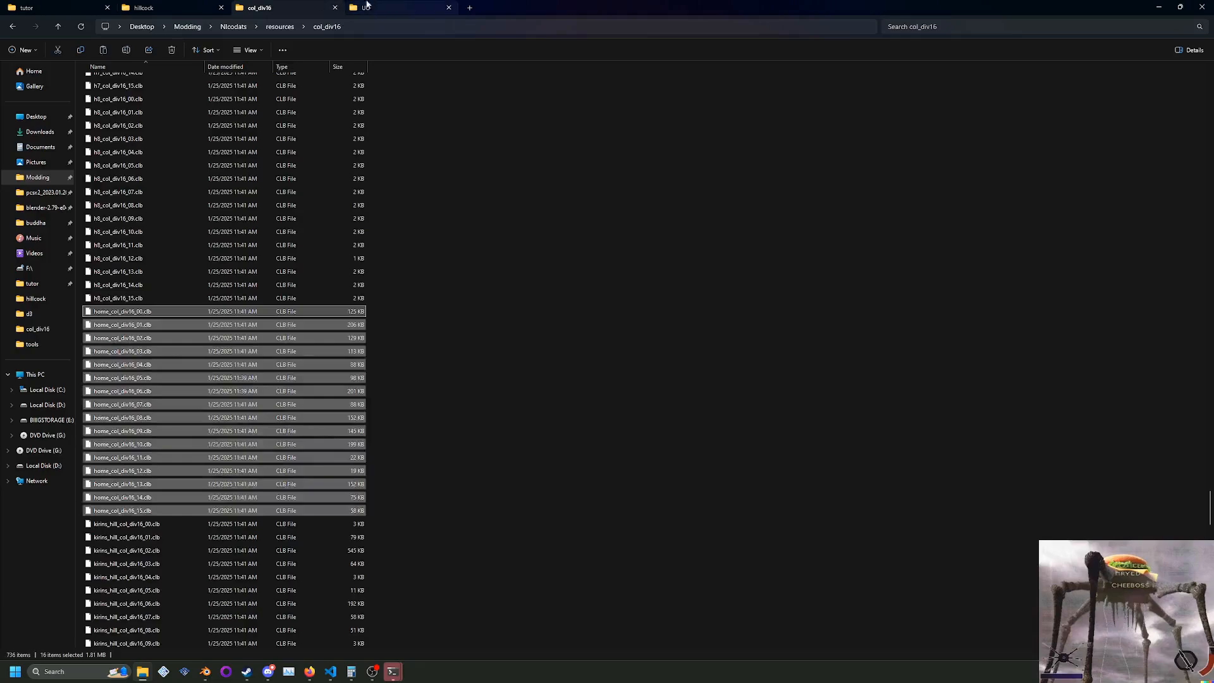
click(365, 8)
click(413, 26)
double_click(163, 97)
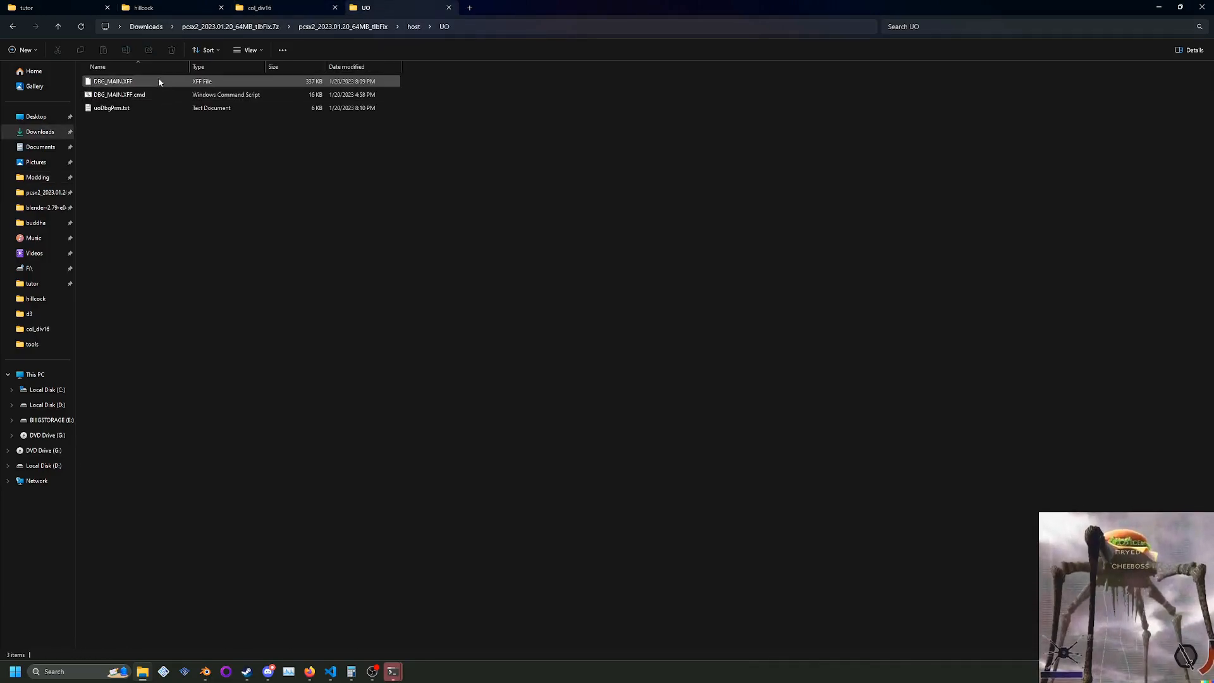
Close the Downloads copy's UO folder and open host\UO\DAT in the Modding copy of pcsx2_2023.01.20_64MB_tlbFix.
click(300, 7)
click(450, 7)
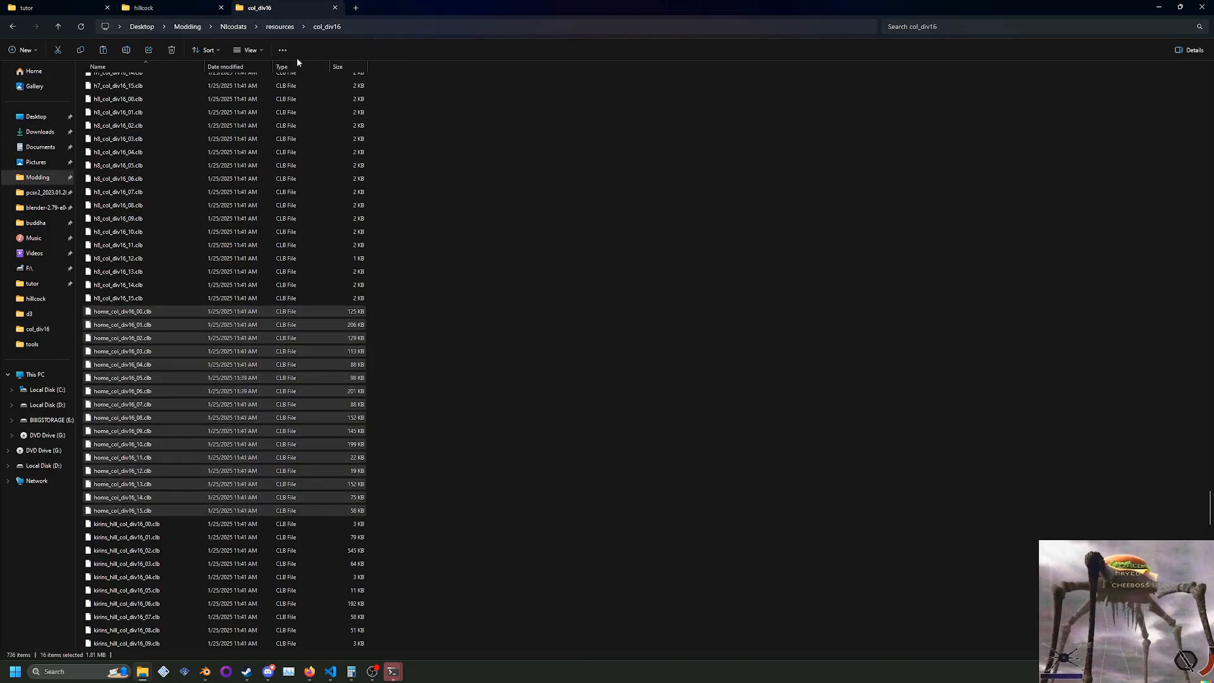
click(161, 7)
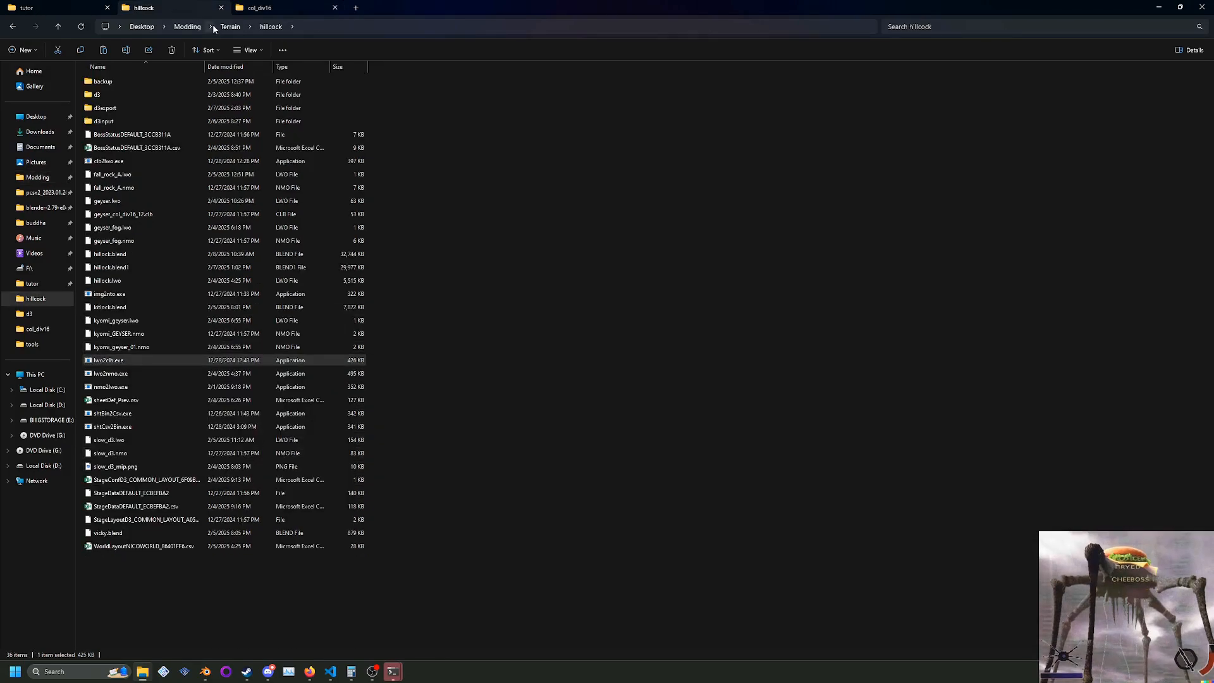
click(41, 193)
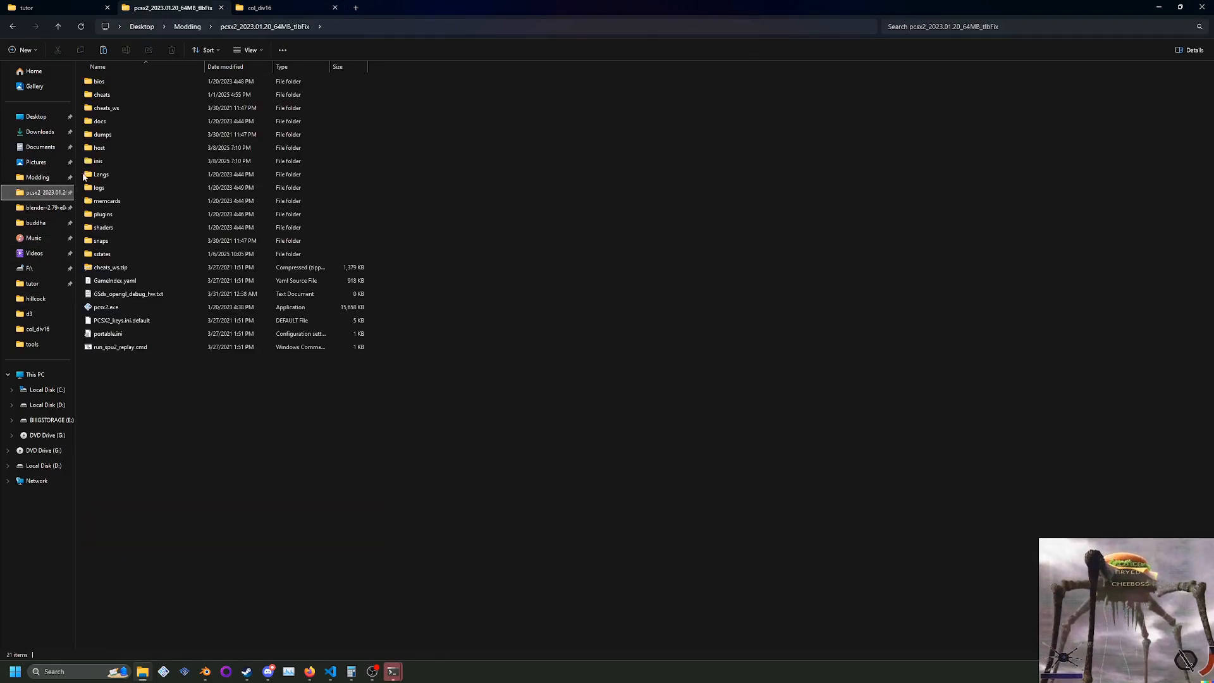
double_click(129, 148)
double_click(127, 93)
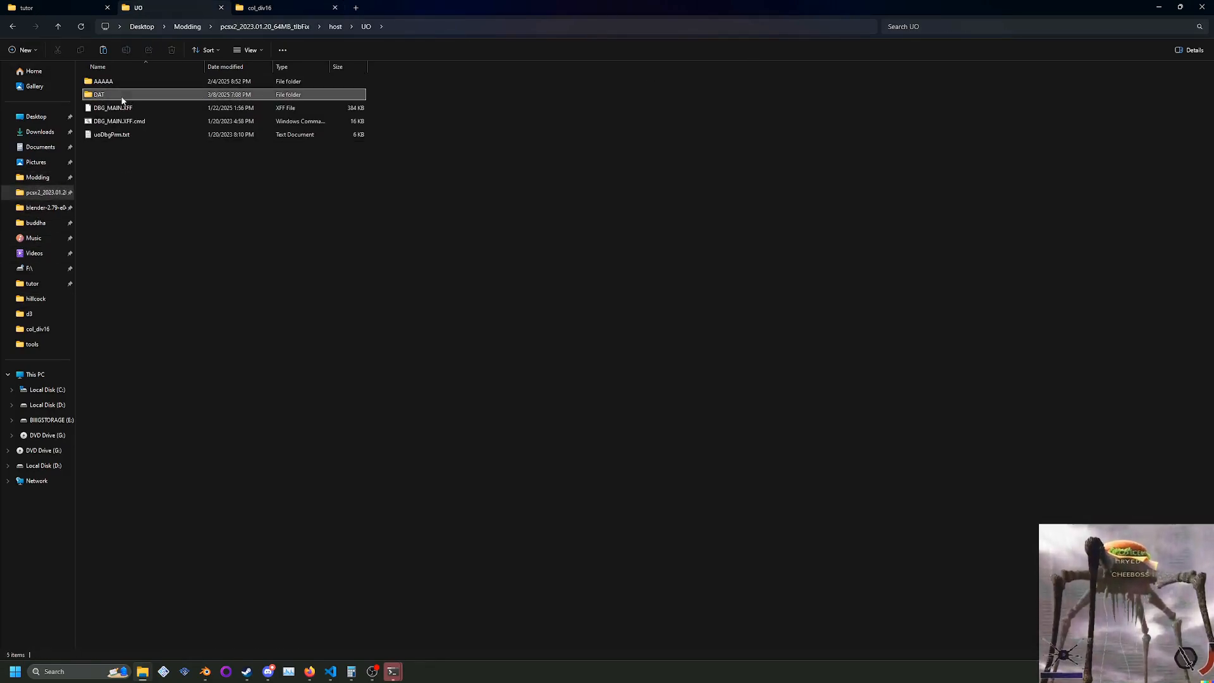
double_click(123, 99)
Create a folder named col_div16 inside DAT and open it.
right_click(131, 140)
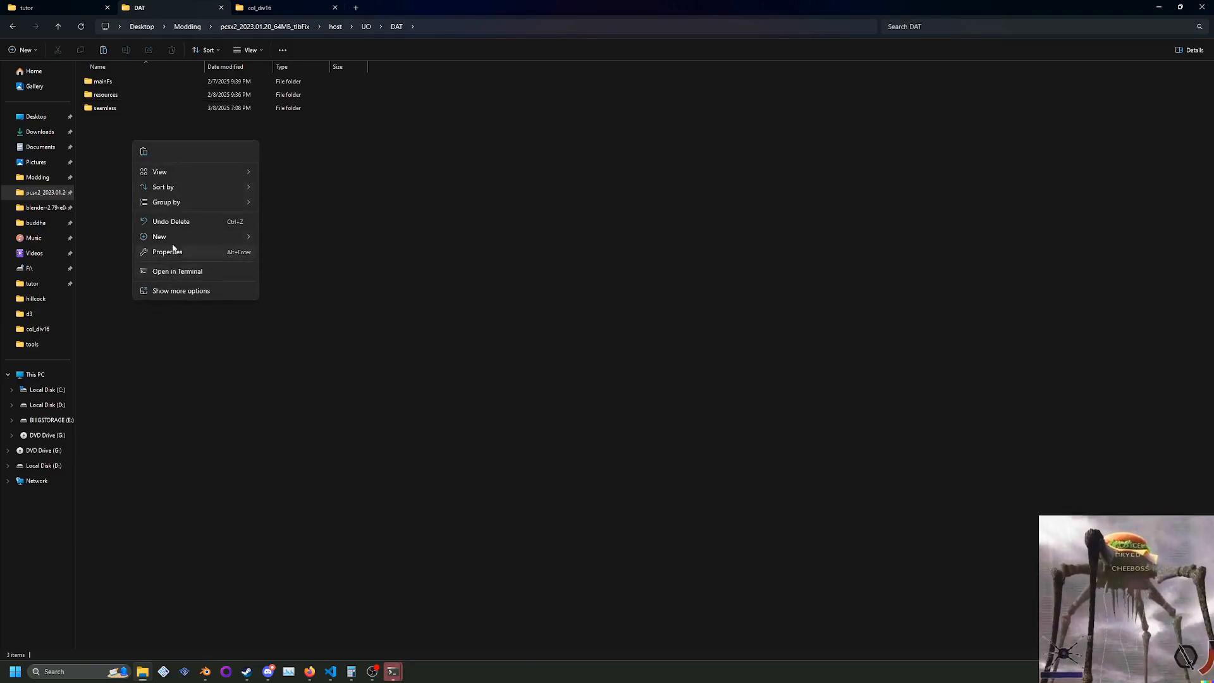
mouse_move(173, 242)
click(300, 243)
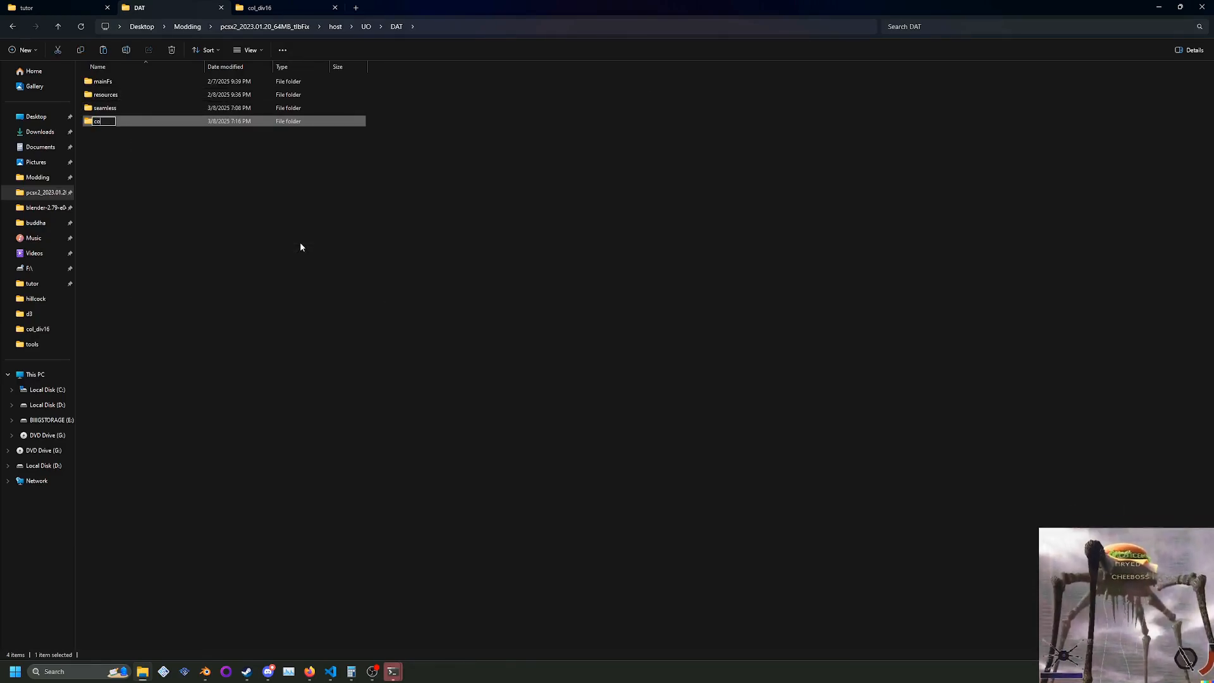
text(col_div16)
key(Return)
key(Return)
Check where the original col_div16 folder sits in the extracted game data, and return to the new folder.
click(101, 3)
click(168, 8)
click(268, 8)
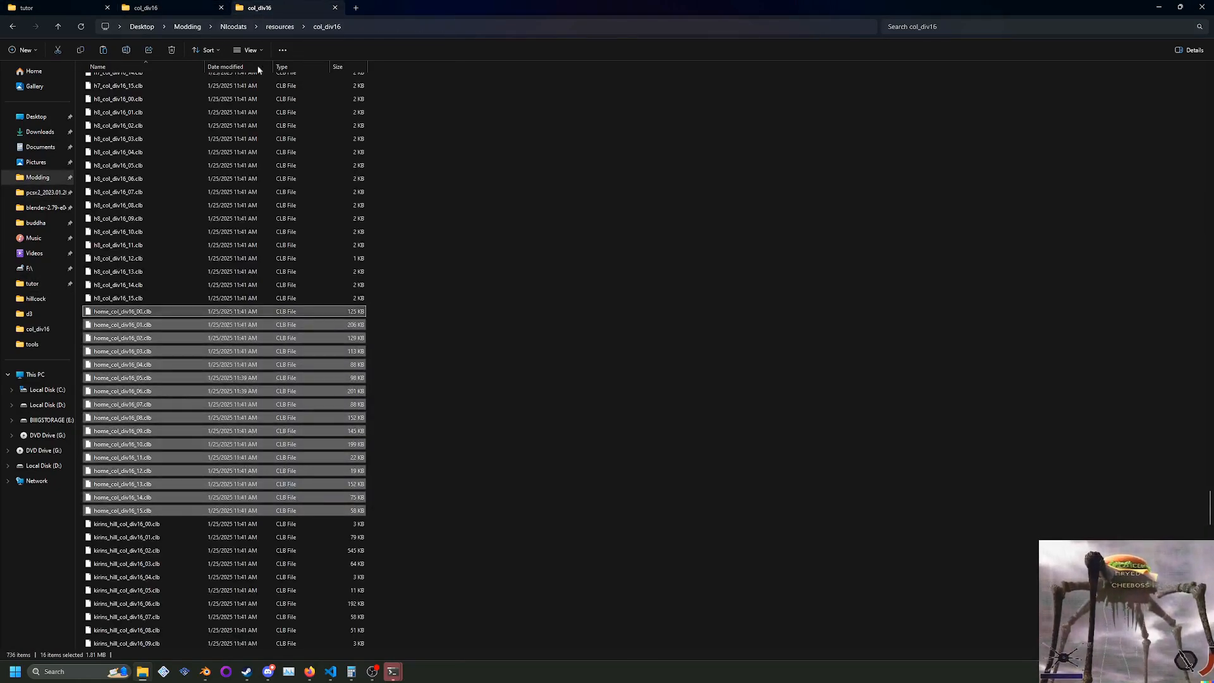
scroll(209, 247, up, 6)
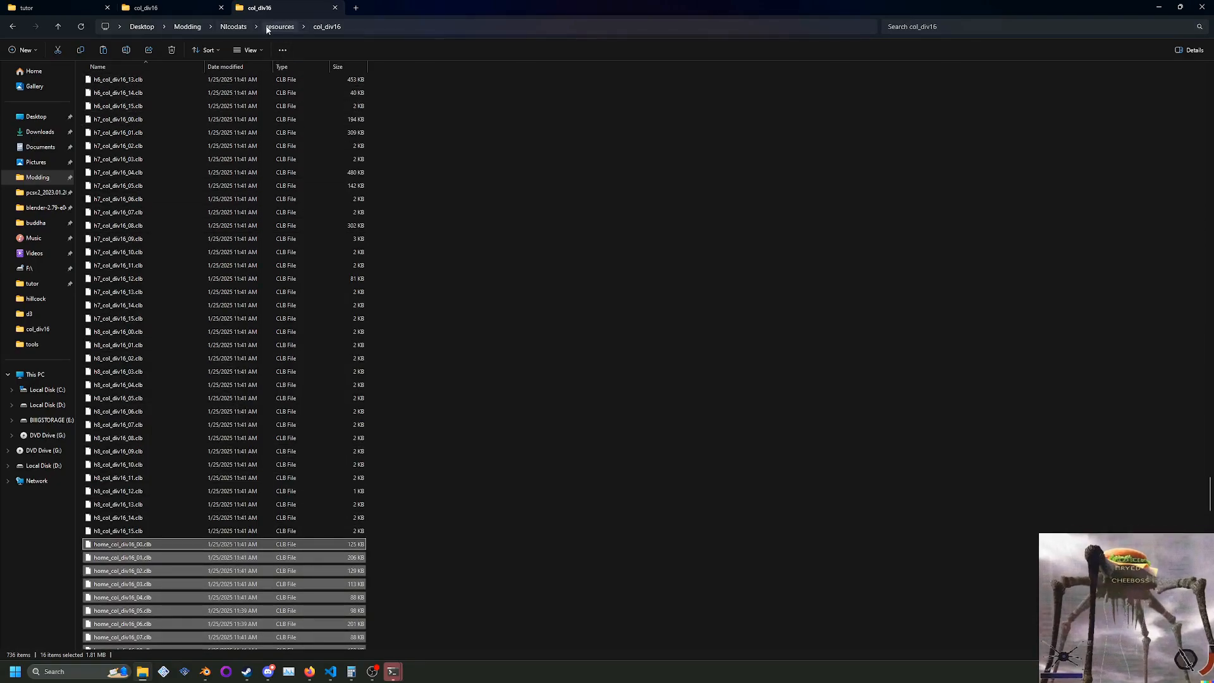
click(279, 27)
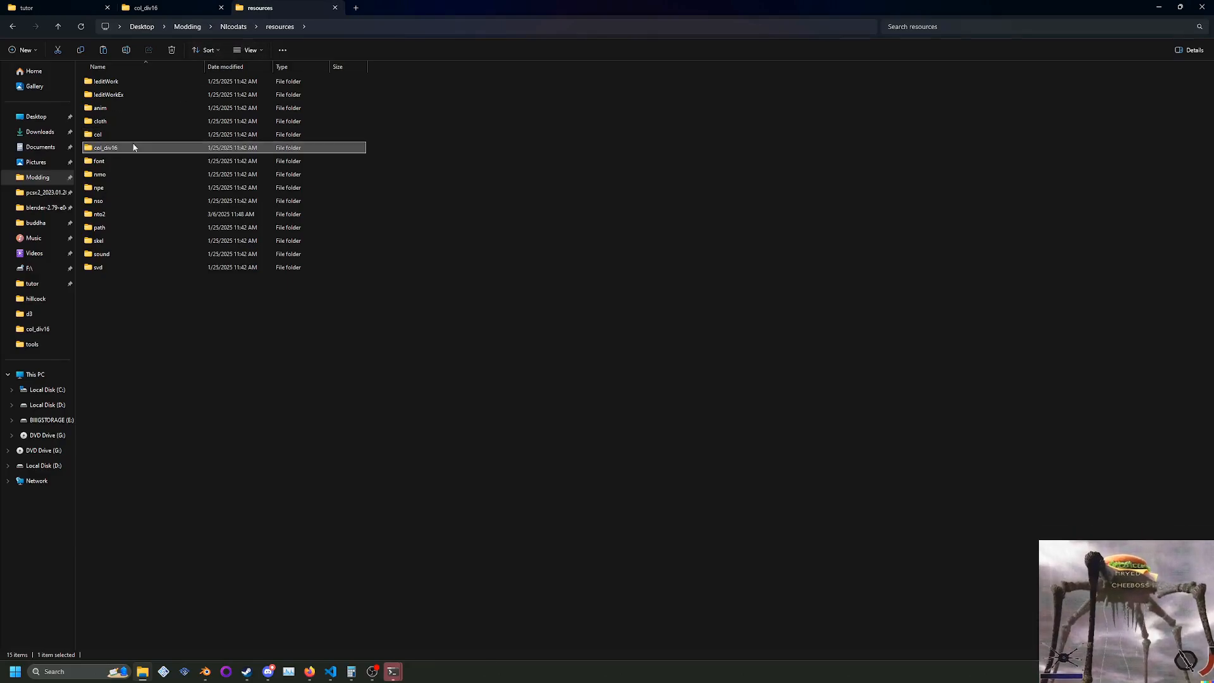
click(183, 9)
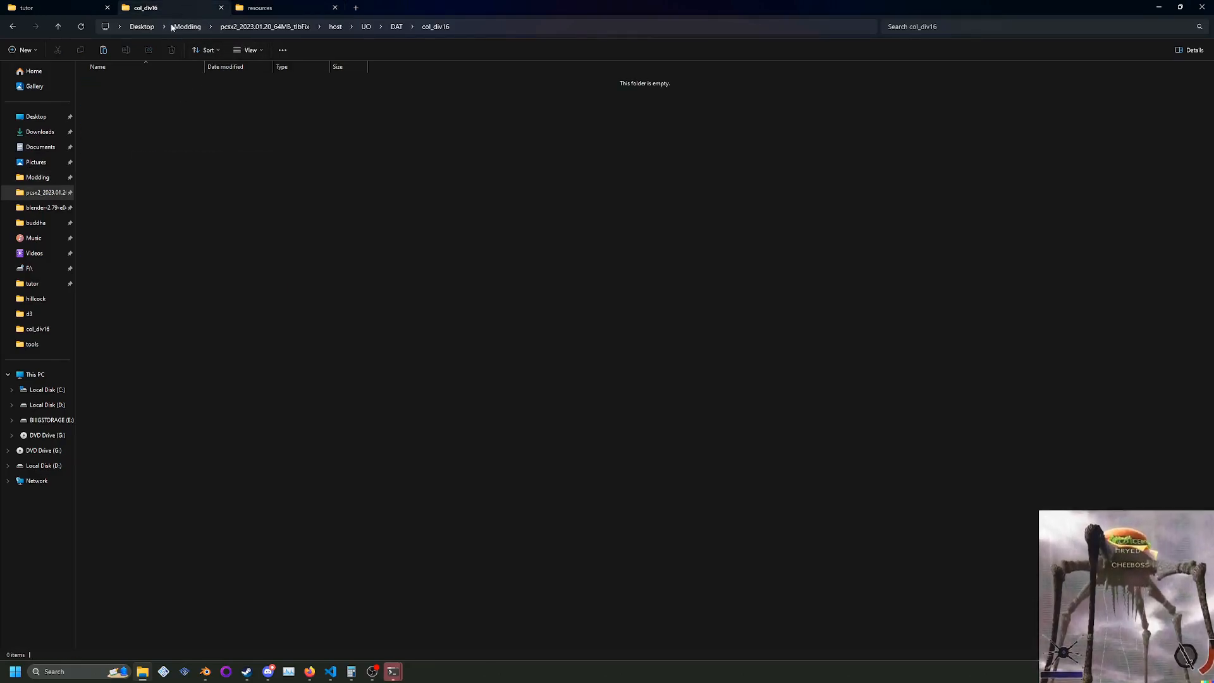
Move the new col_div16 folder into DAT's resources folder and open it there.
key(alt+Left)
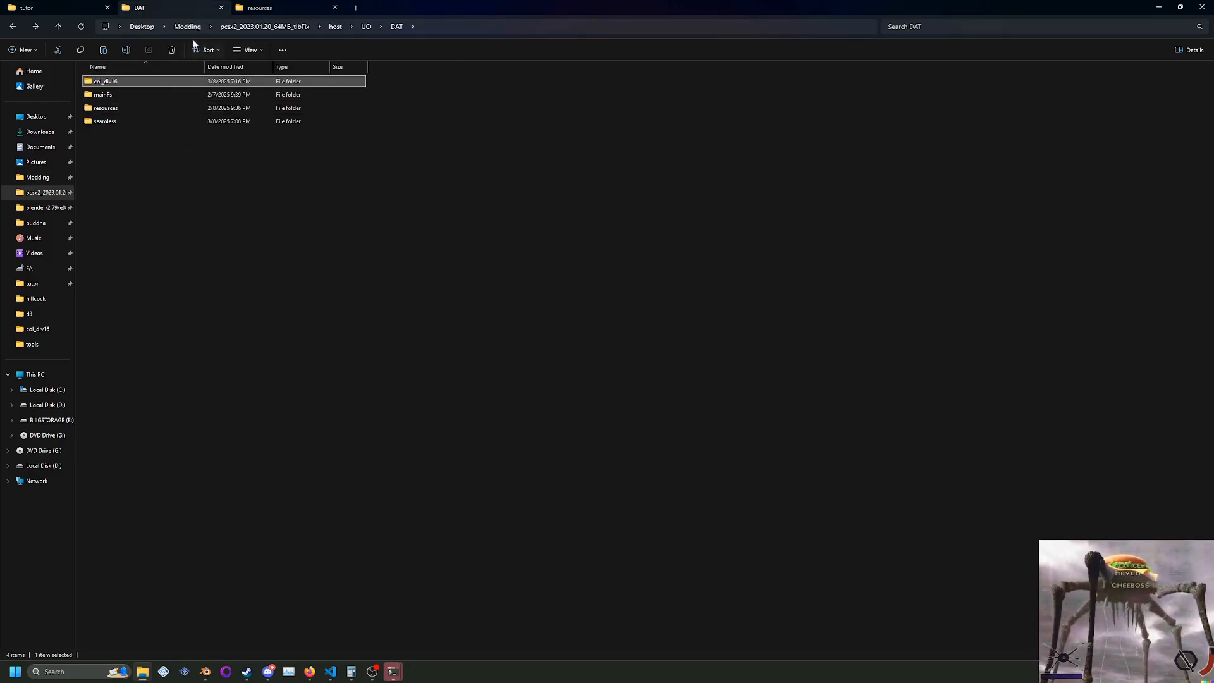
double_click(129, 114)
key(ctrl+v)
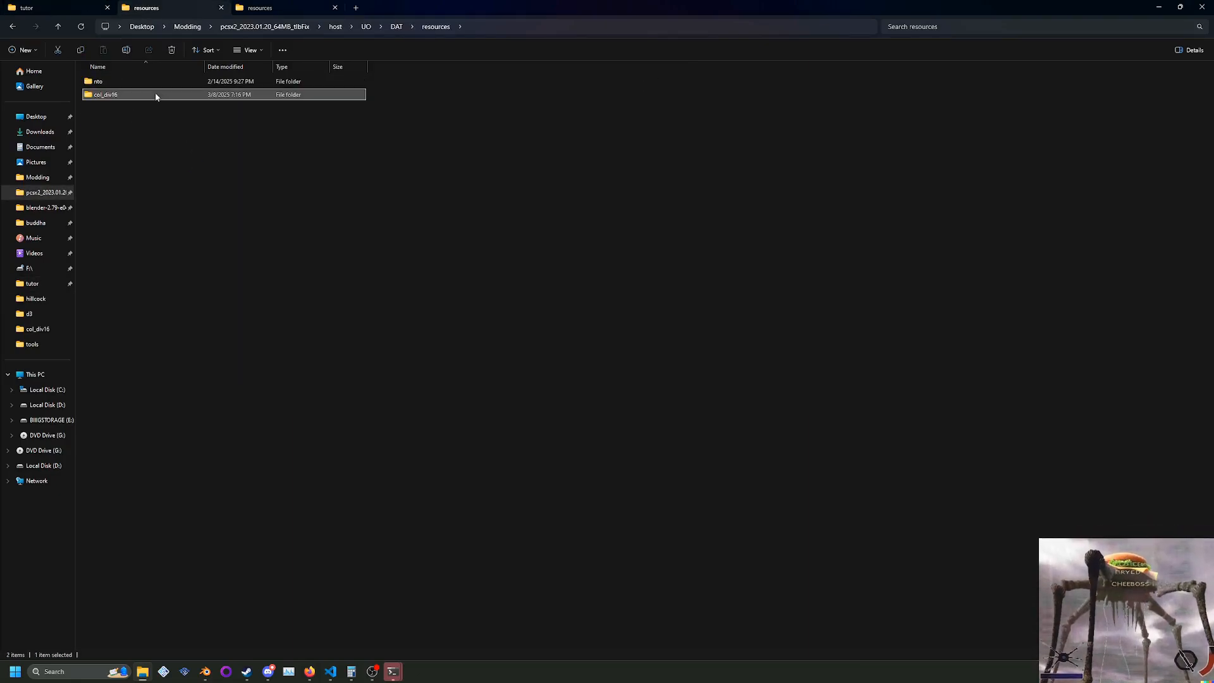
double_click(176, 99)
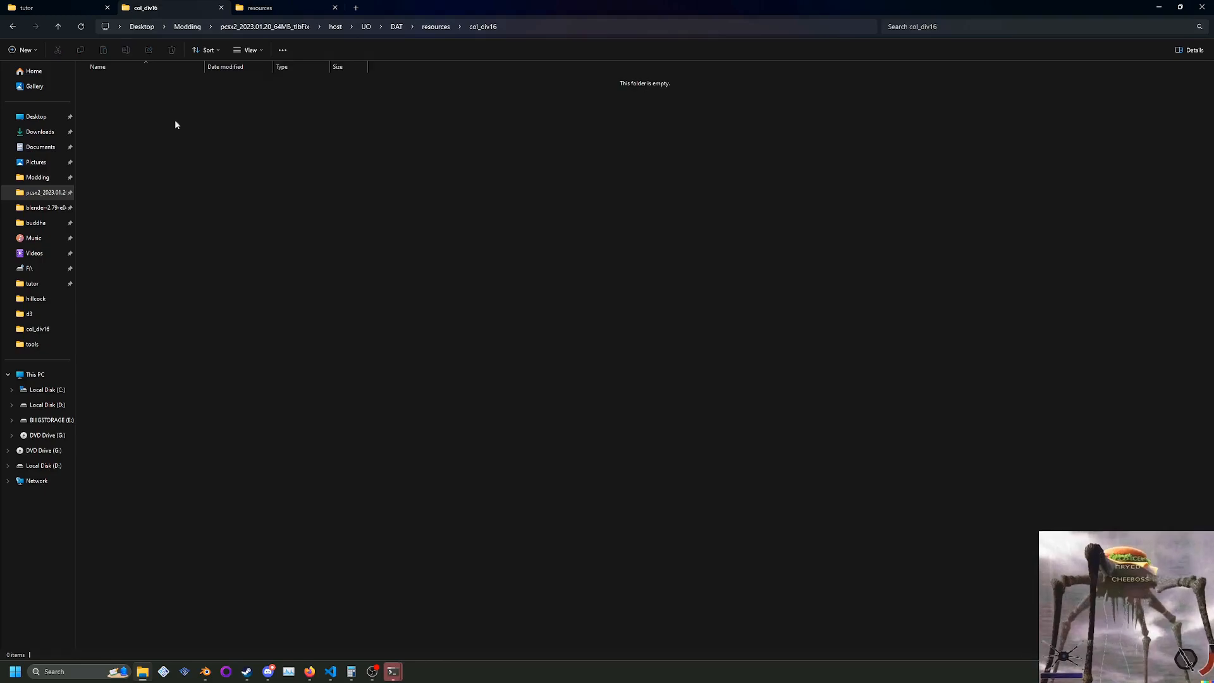
Create a folder named f4 inside DAT\resources\col_div16.
right_click(175, 102)
mouse_move(218, 179)
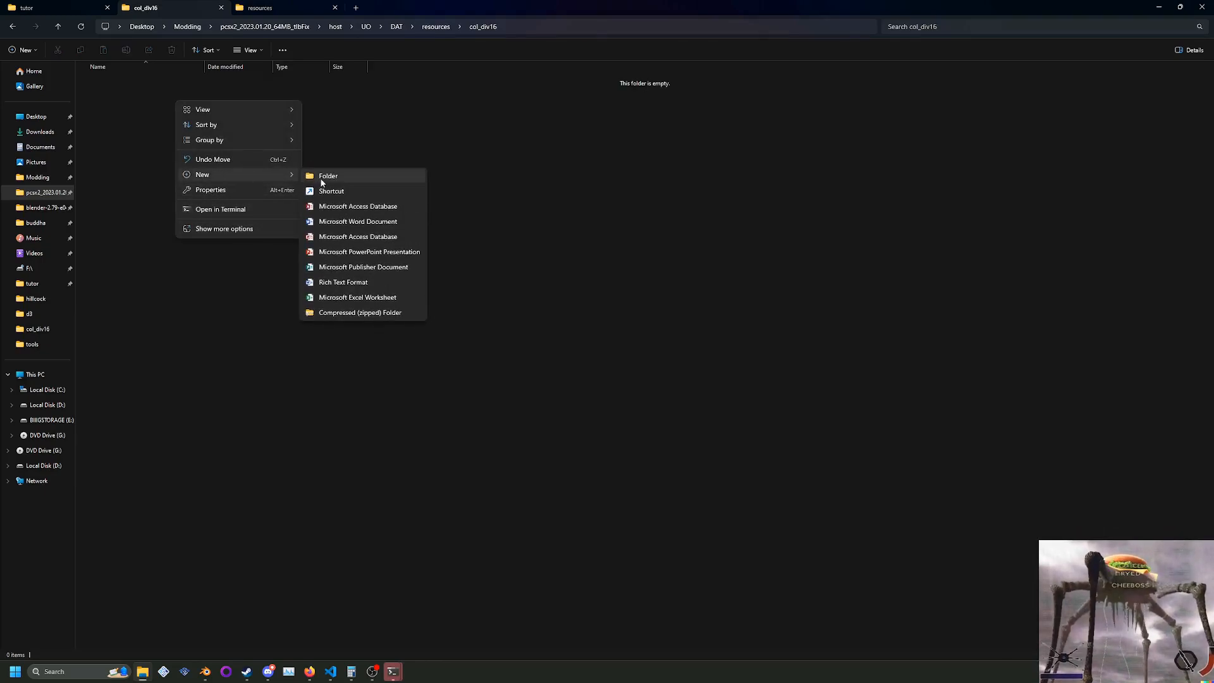
click(322, 179)
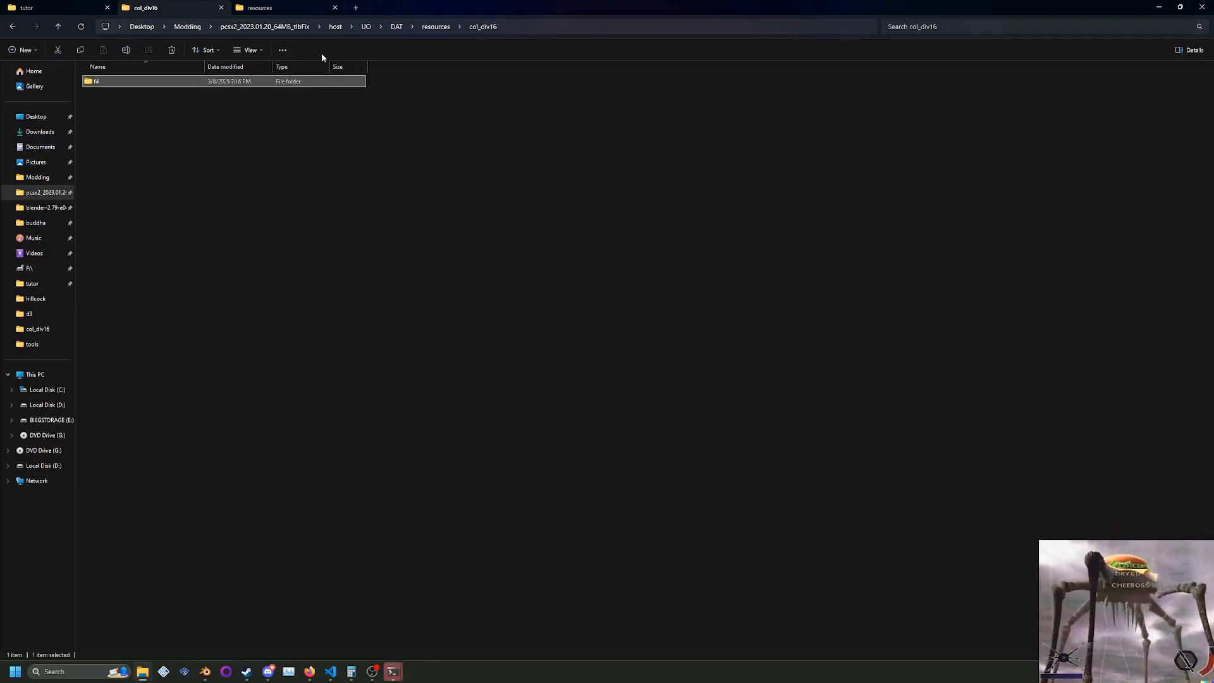
Check how the collision files are laid out in the existing UO\AAAAA\resources\col_div16 folder.
click(397, 26)
double_click(168, 80)
key(alt+Left)
key(alt+Right)
click(367, 27)
click(335, 27)
double_click(168, 93)
double_click(168, 80)
click(139, 80)
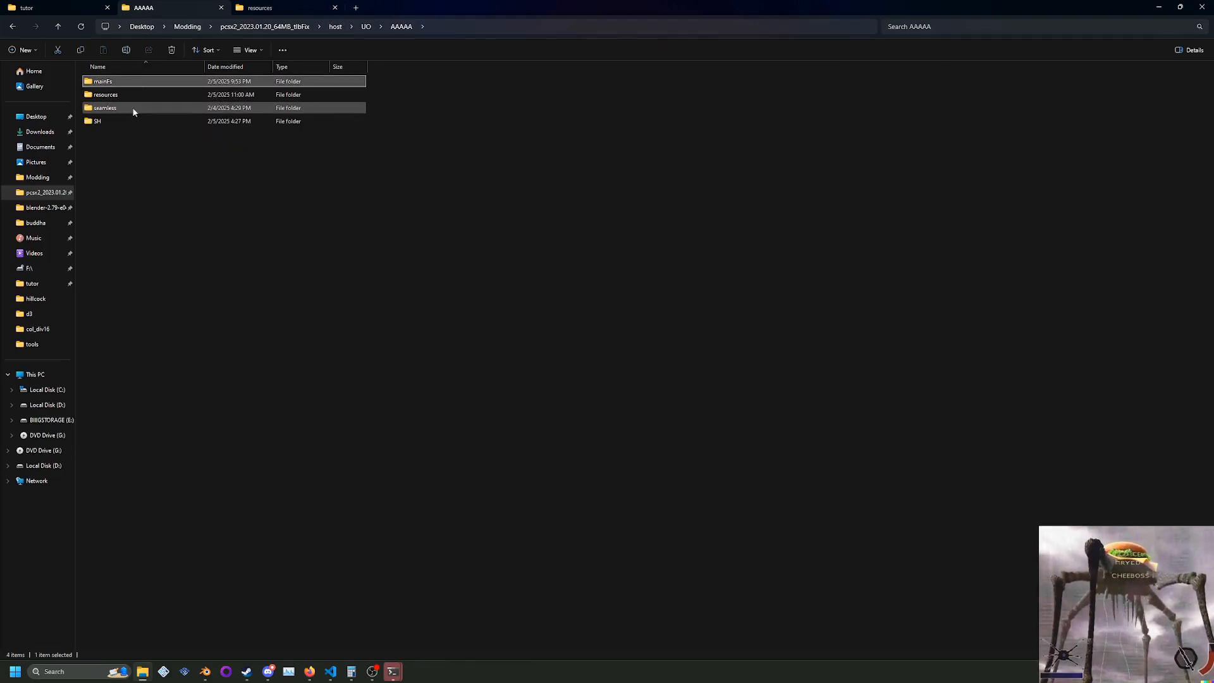
click(134, 97)
double_click(134, 96)
double_click(135, 82)
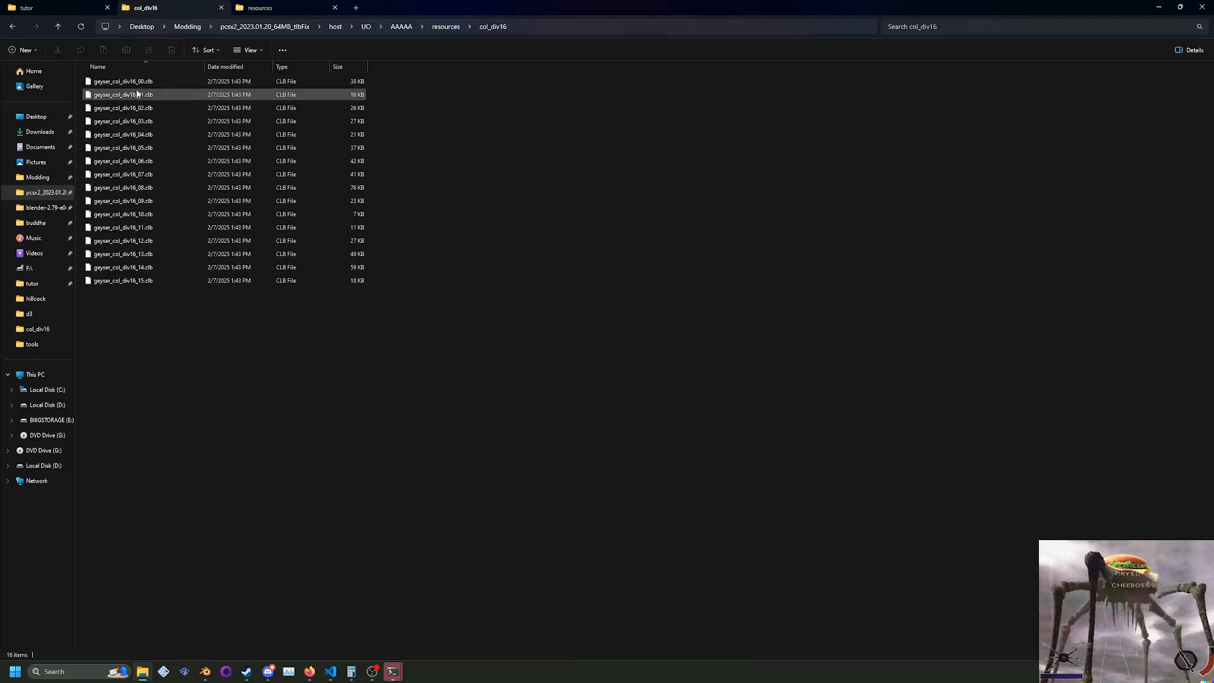
drag(225, 358, 152, 82)
key(alt+Left)
key(alt+Left)
key(alt+Left)
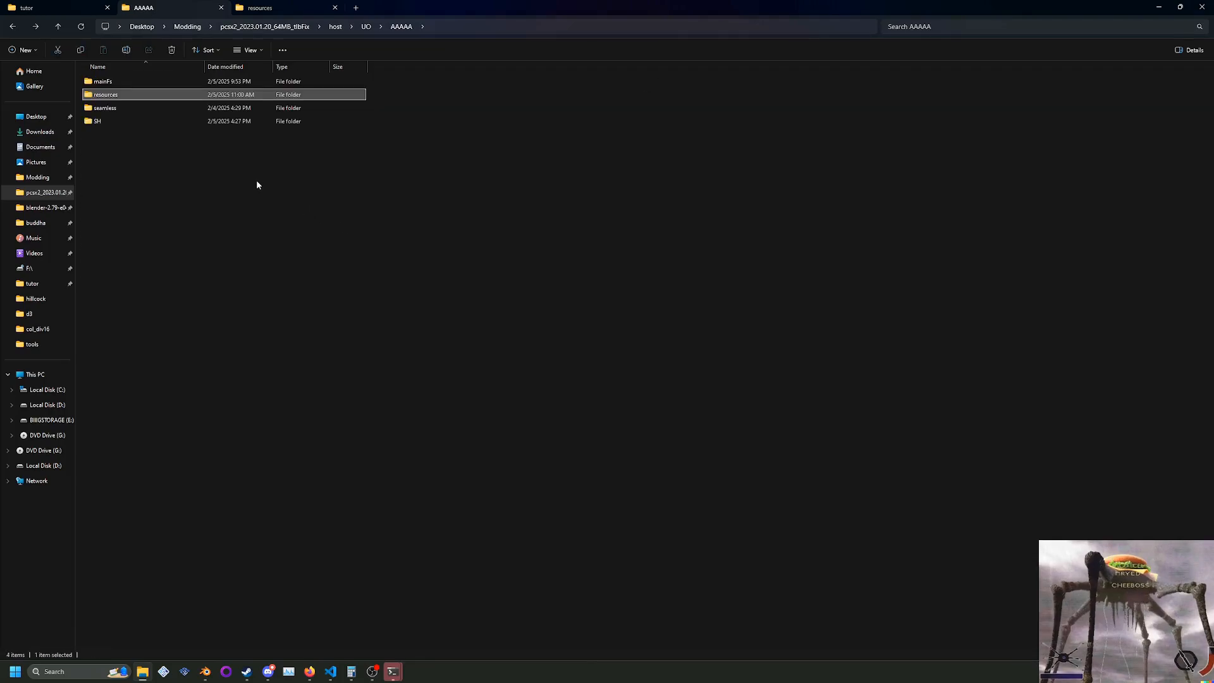
Return to DAT\resources\col_div16 and remove the f4 folder from it.
double_click(157, 96)
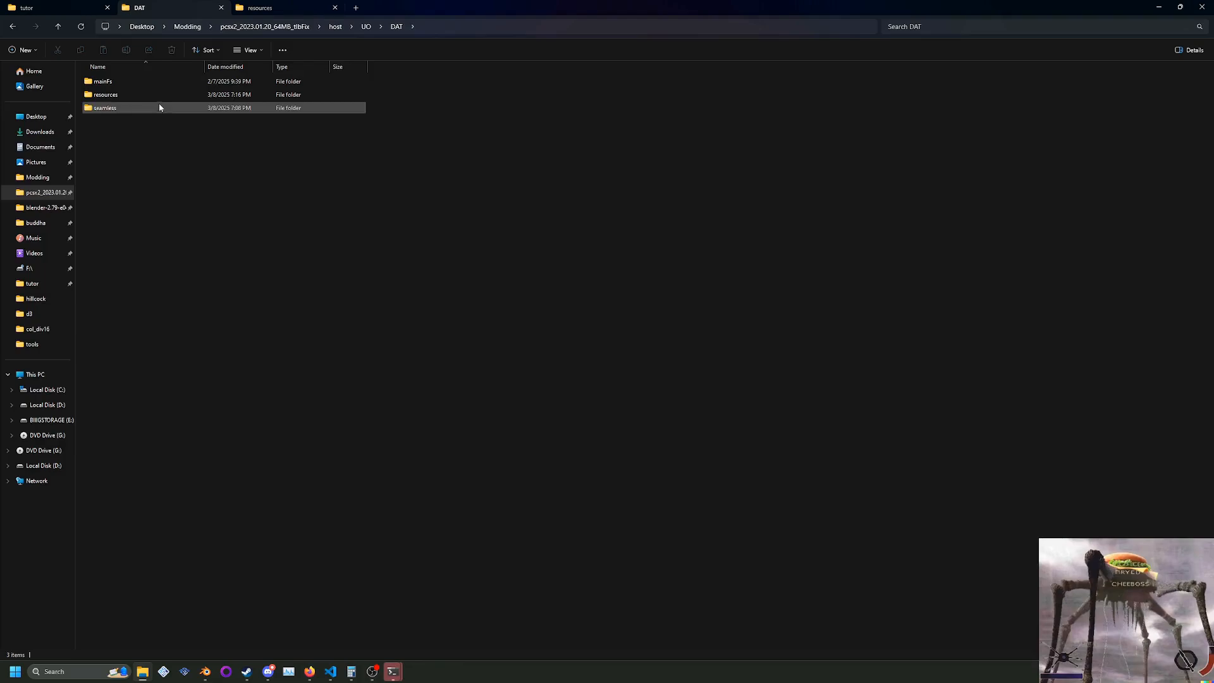
double_click(156, 95)
double_click(120, 82)
click(122, 83)
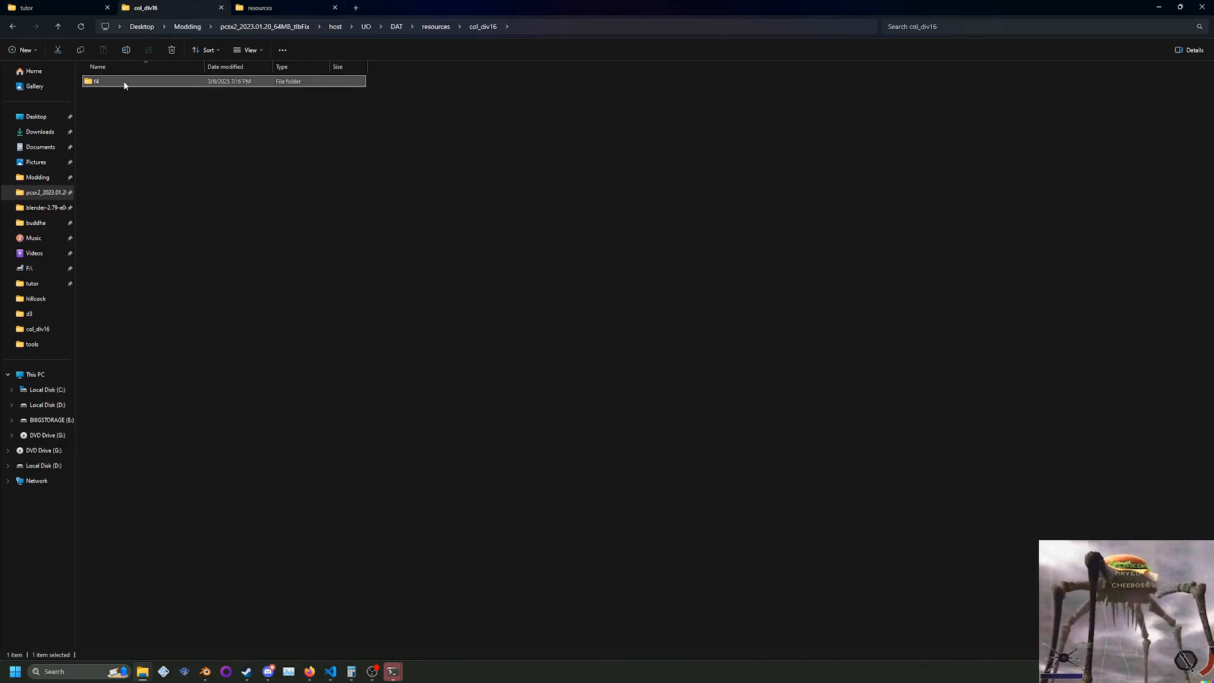
right_click(125, 85)
click(192, 93)
Copy the CLB files home_col_div16_00 through home_col_div16_15 from the tutor folder into DAT\resources\col_div16.
click(27, 7)
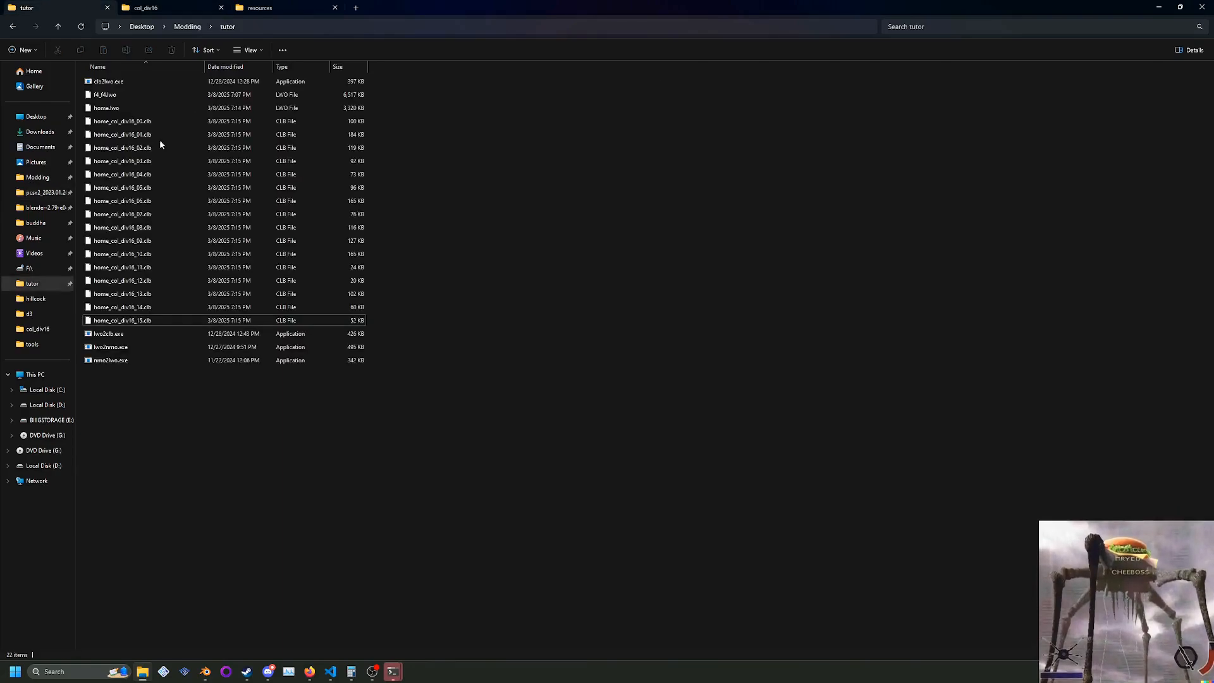
shift+click(123, 121)
key(ctrl+c)
key(ctrl+Tab)
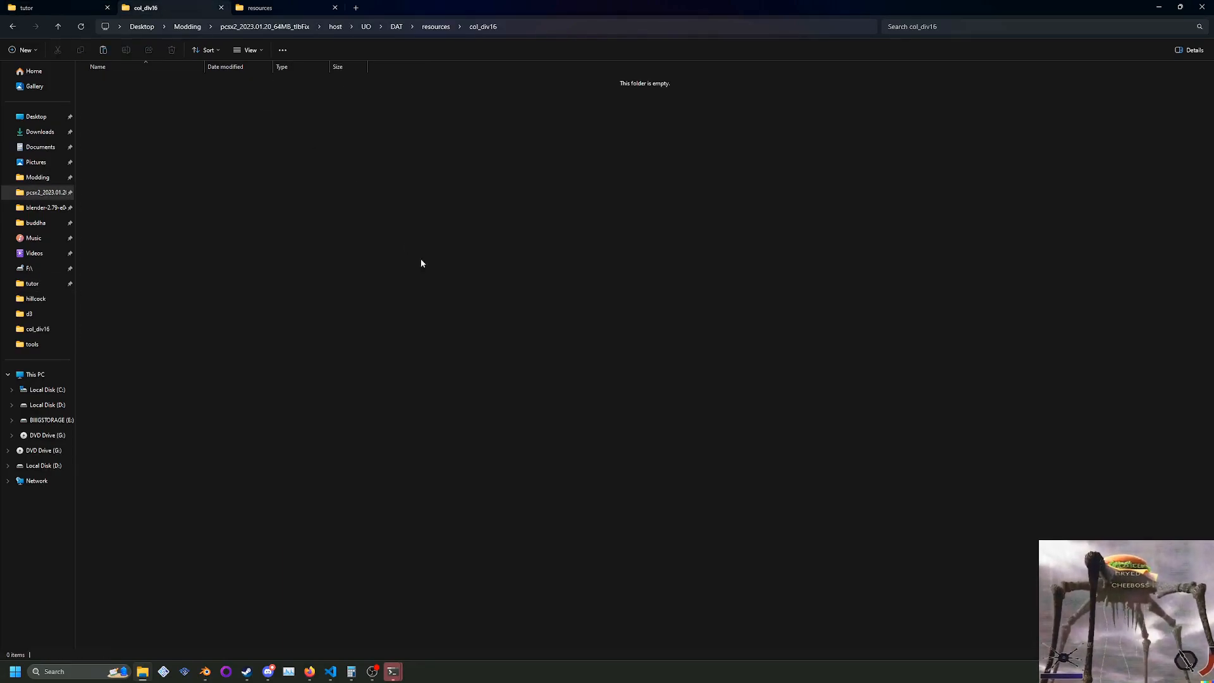
key(ctrl+v)
click(416, 265)
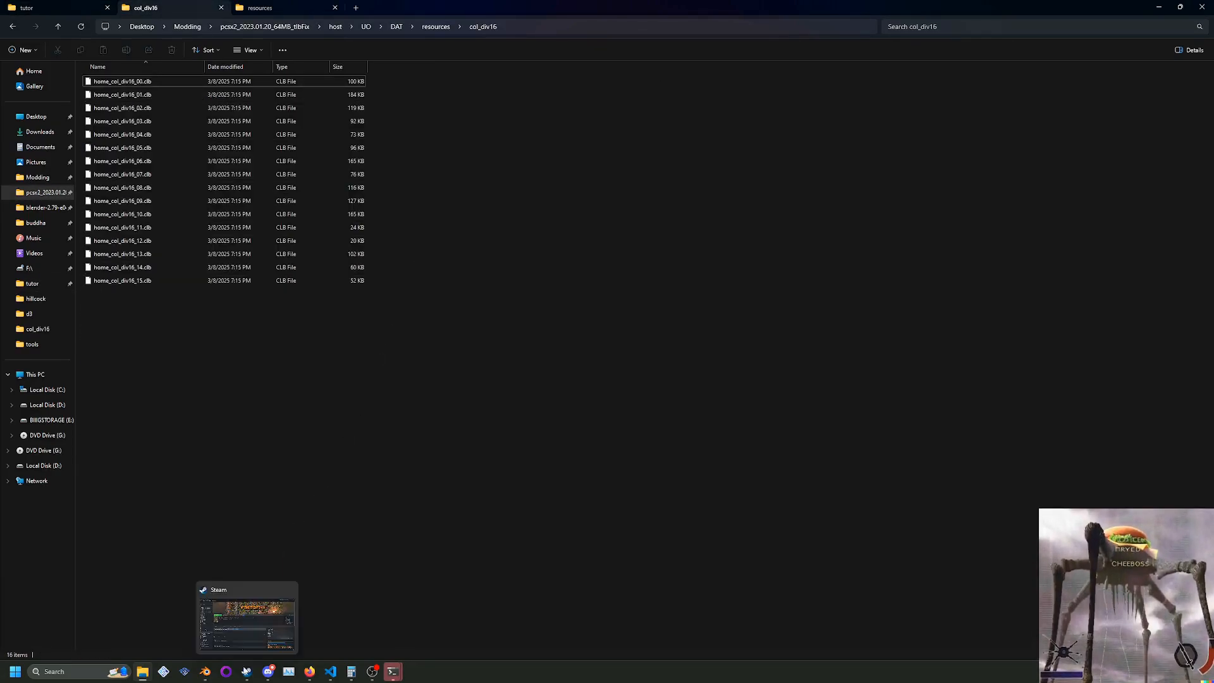
Switch to the PCSX2 emulator and start the game.
click(185, 672)
click(682, 228)
click(689, 239)
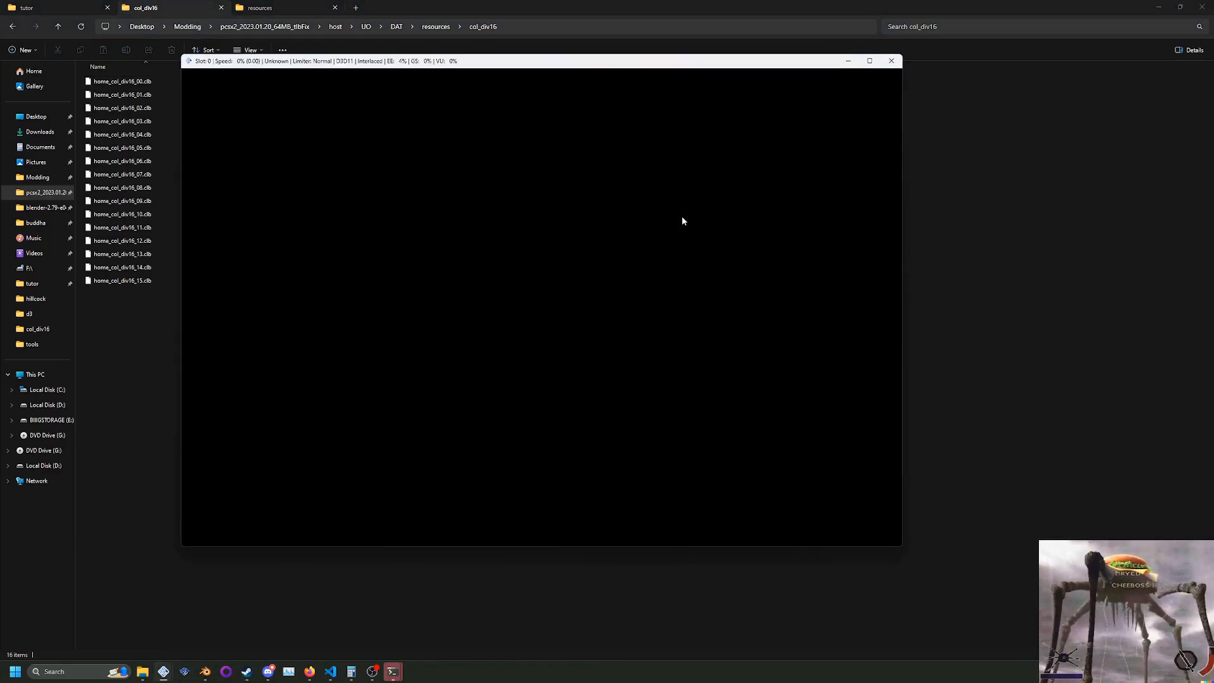